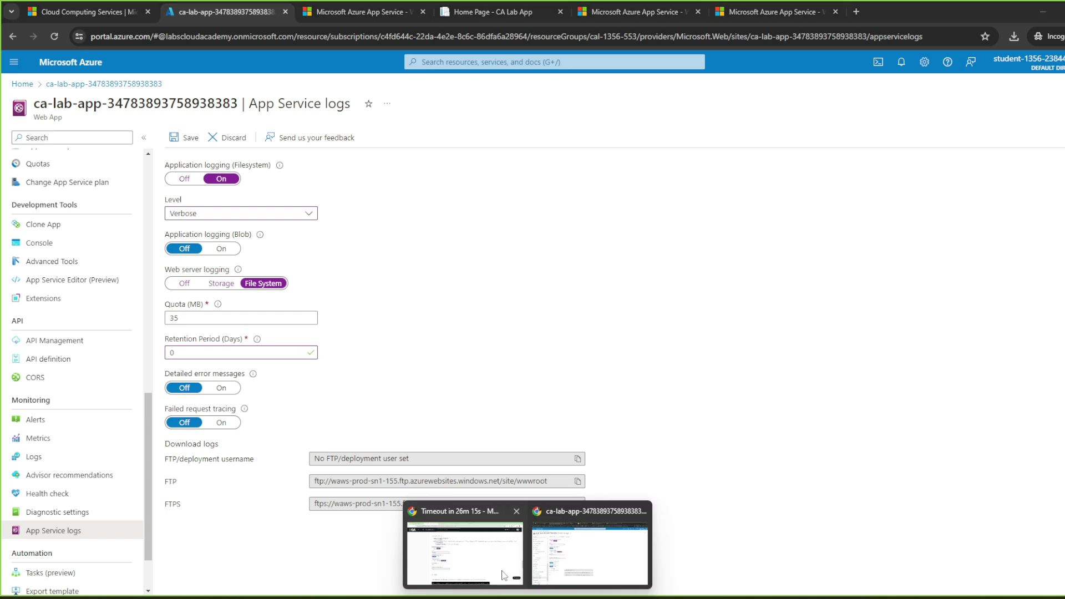
Compare the logging settings with the lab instructions and save the App Service logs configuration.
{"action": "scroll", "coordinate": [197, 438], "scroll_direction": "down", "scroll_amount": 2}
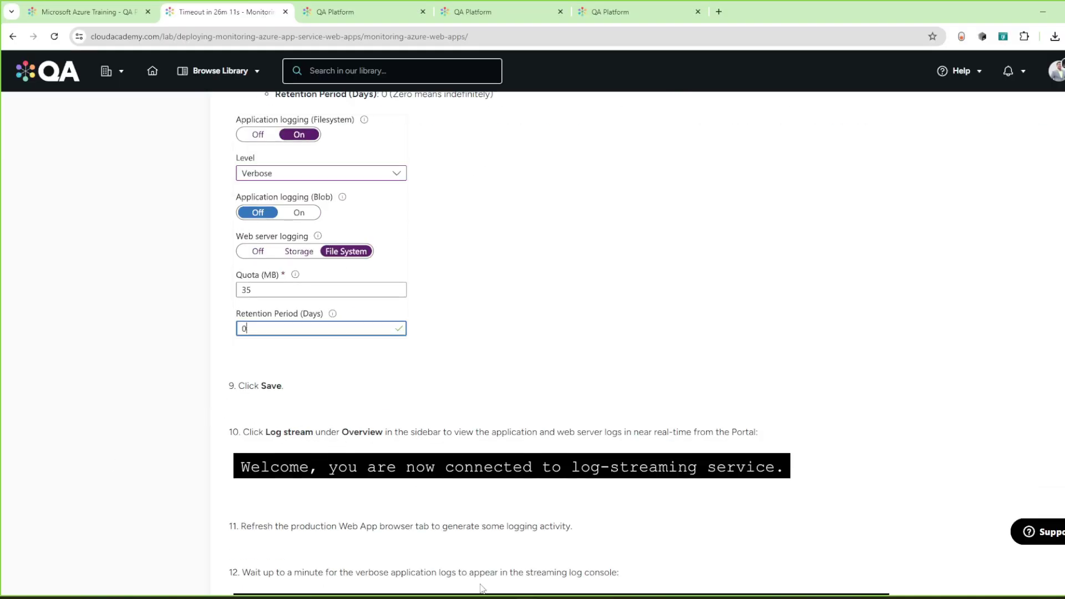
{"action": "left_click", "coordinate": [552, 581]}
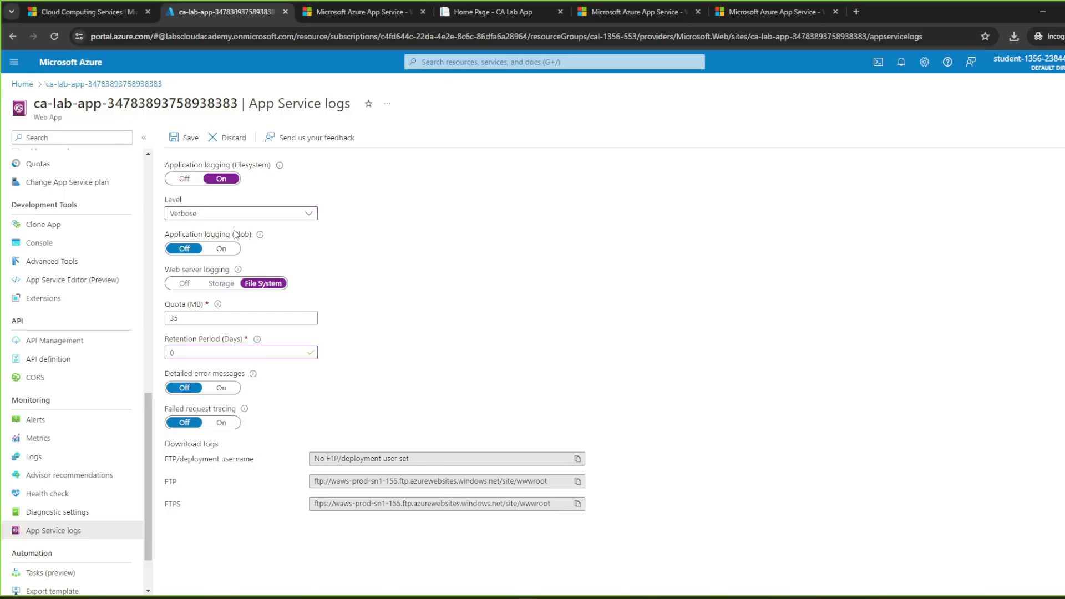
{"action": "left_click", "coordinate": [186, 138]}
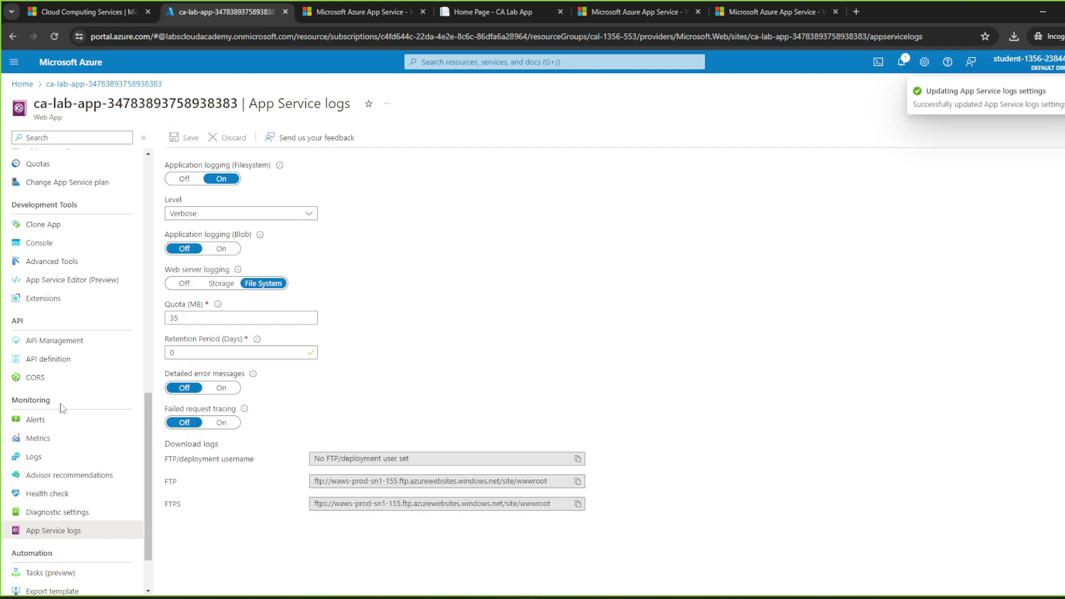
Open the web app's Overview page and look through its essentials and properties.
{"action": "scroll", "coordinate": [61, 333], "scroll_direction": "up", "scroll_amount": 10}
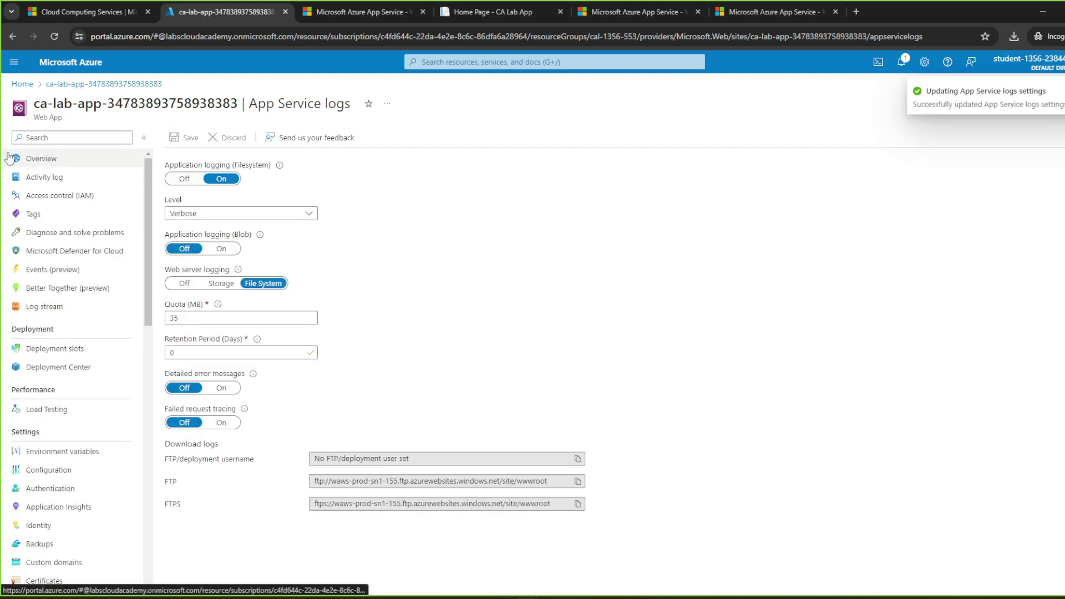
{"action": "left_click", "coordinate": [51, 162]}
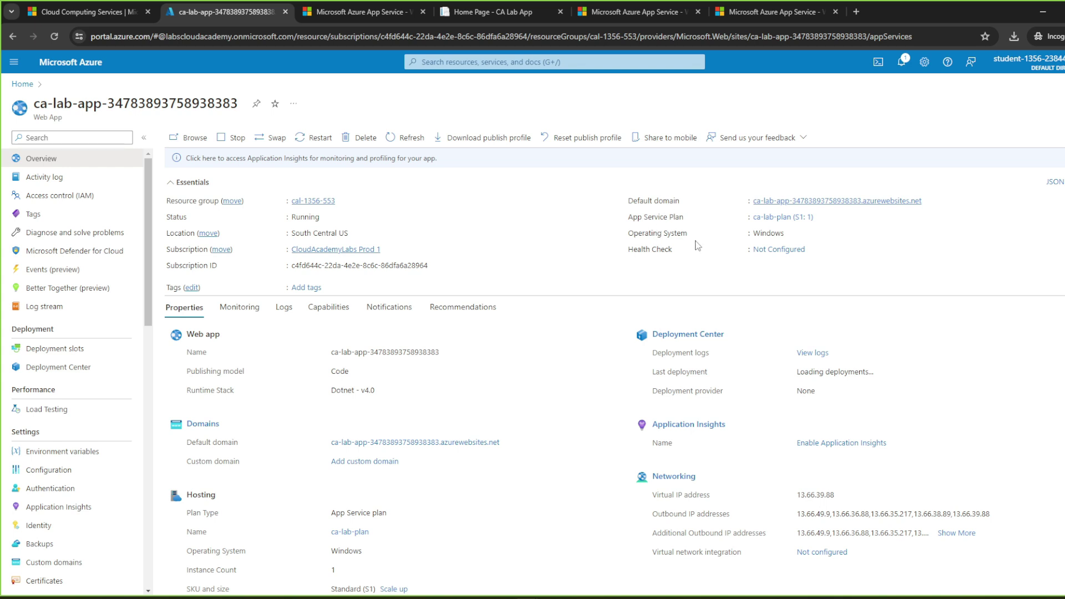
{"action": "scroll", "coordinate": [233, 520], "scroll_direction": "down", "scroll_amount": 1}
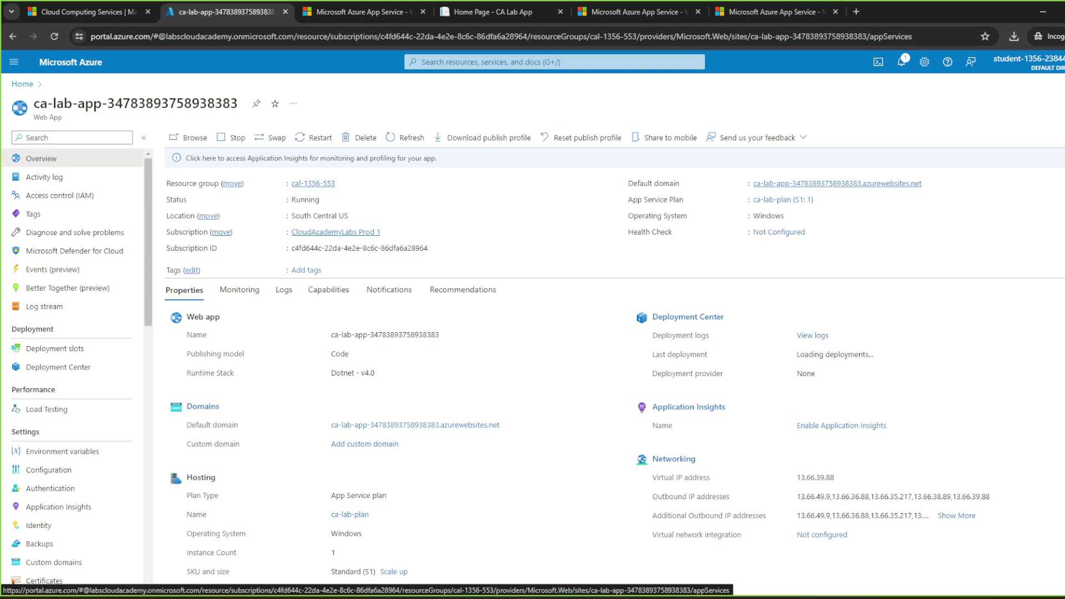
Check the lab instructions and open the web app's Log stream in the Azure portal.
{"action": "left_click", "coordinate": [511, 577]}
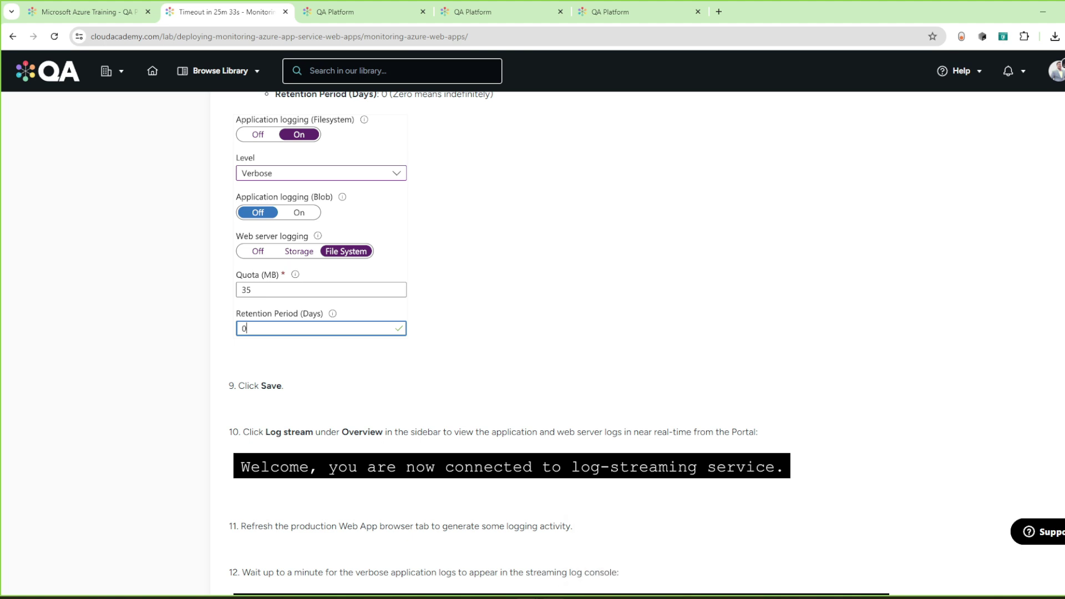
{"action": "mouse_move", "coordinate": [534, 596]}
{"action": "left_click", "coordinate": [559, 570]}
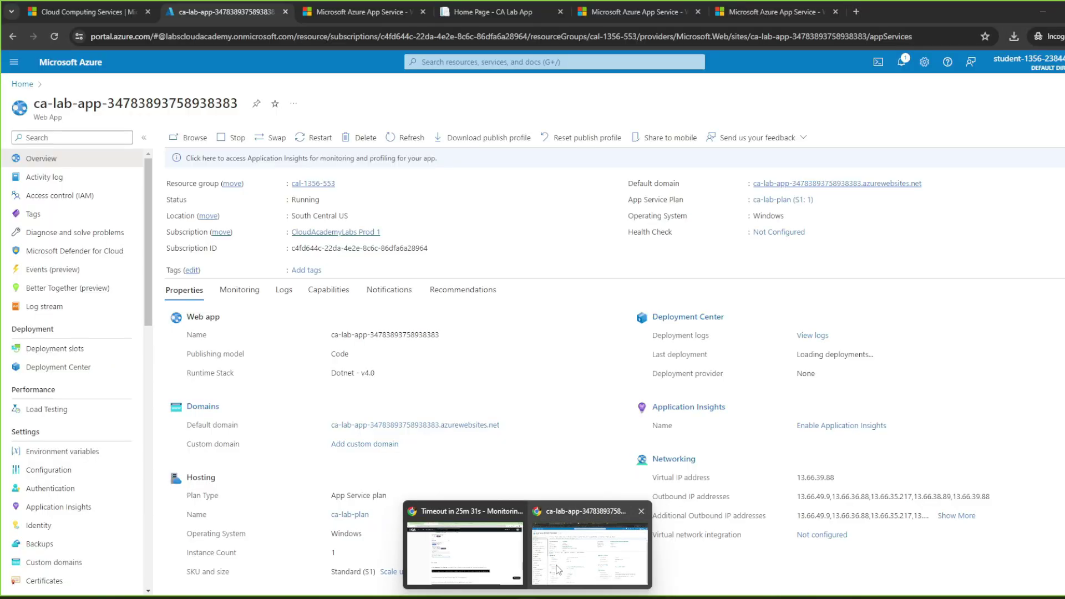
{"action": "left_click", "coordinate": [60, 312]}
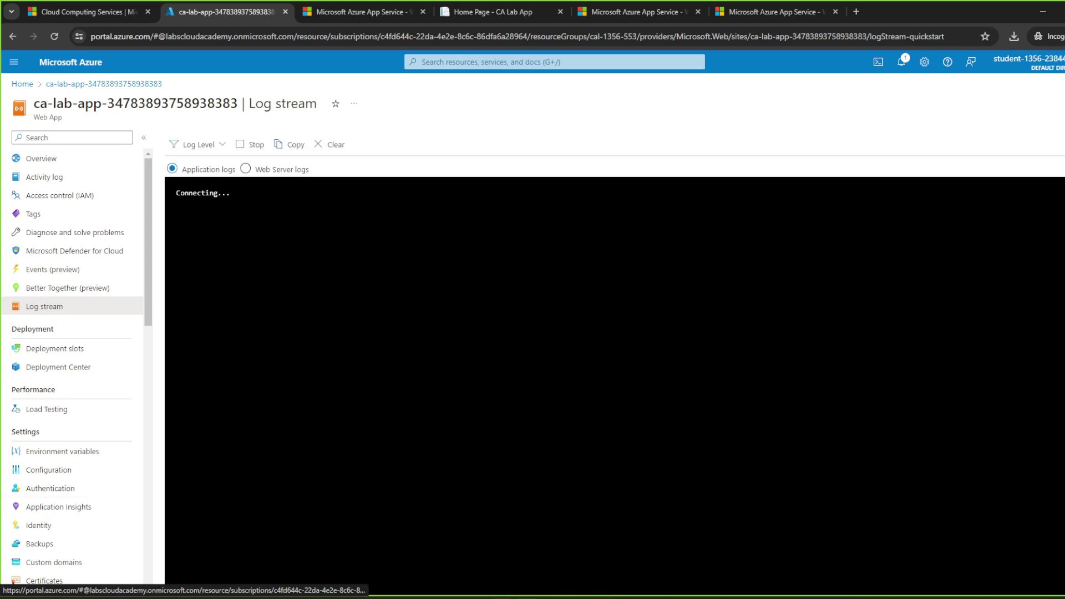
Read the next lab instructions, refresh the production CA Lab App page to generate logging activity, and return to the Log stream.
{"action": "mouse_move", "coordinate": [533, 597]}
{"action": "left_click", "coordinate": [469, 527]}
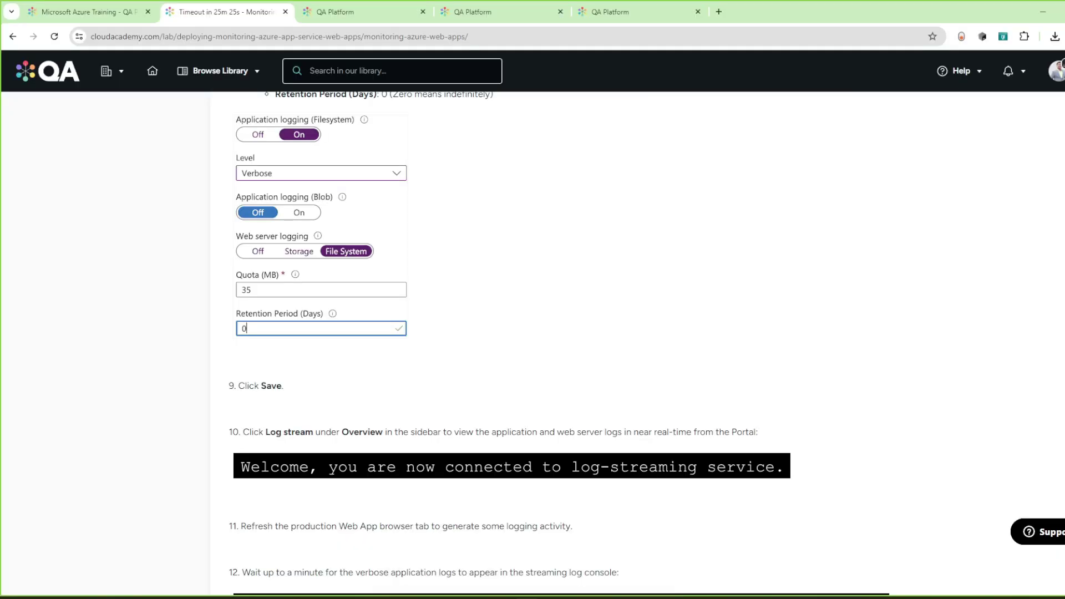
{"action": "scroll", "coordinate": [472, 481], "scroll_direction": "down", "scroll_amount": 3}
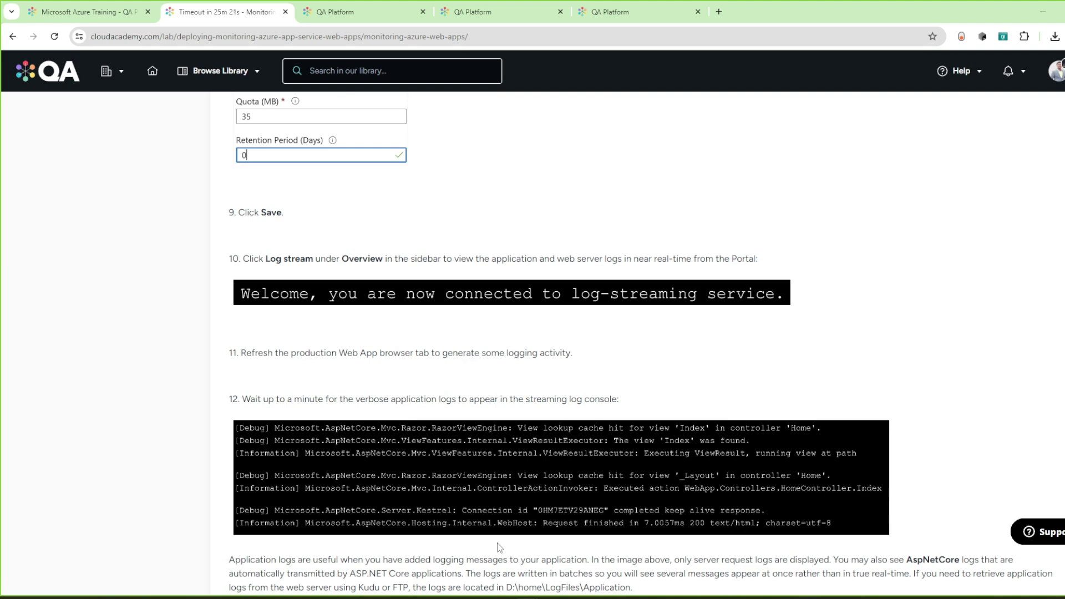
{"action": "mouse_move", "coordinate": [527, 597]}
{"action": "left_click", "coordinate": [588, 527]}
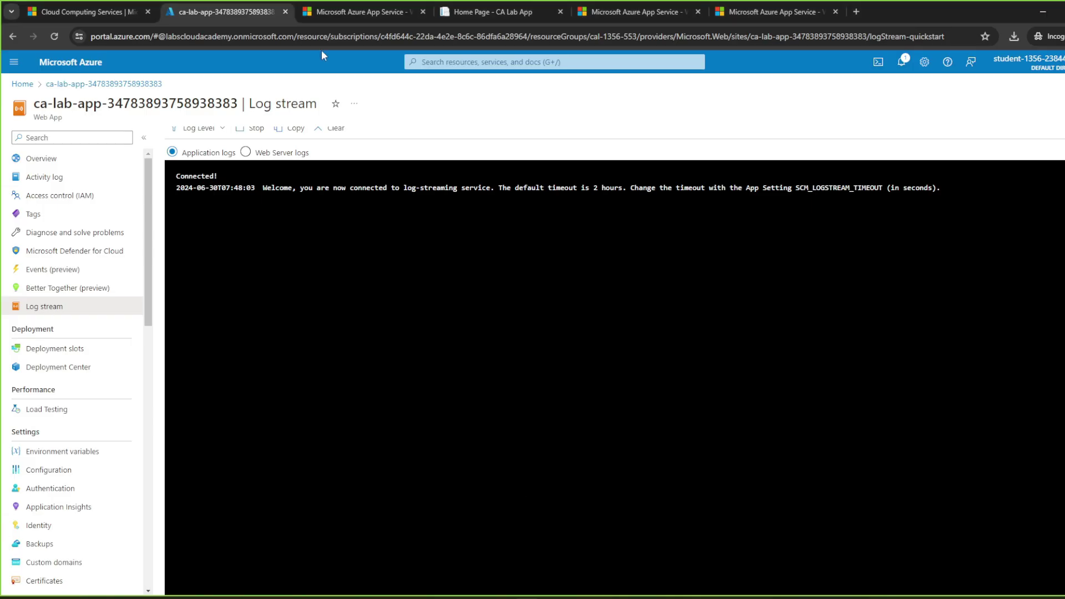
{"action": "left_click", "coordinate": [447, 10]}
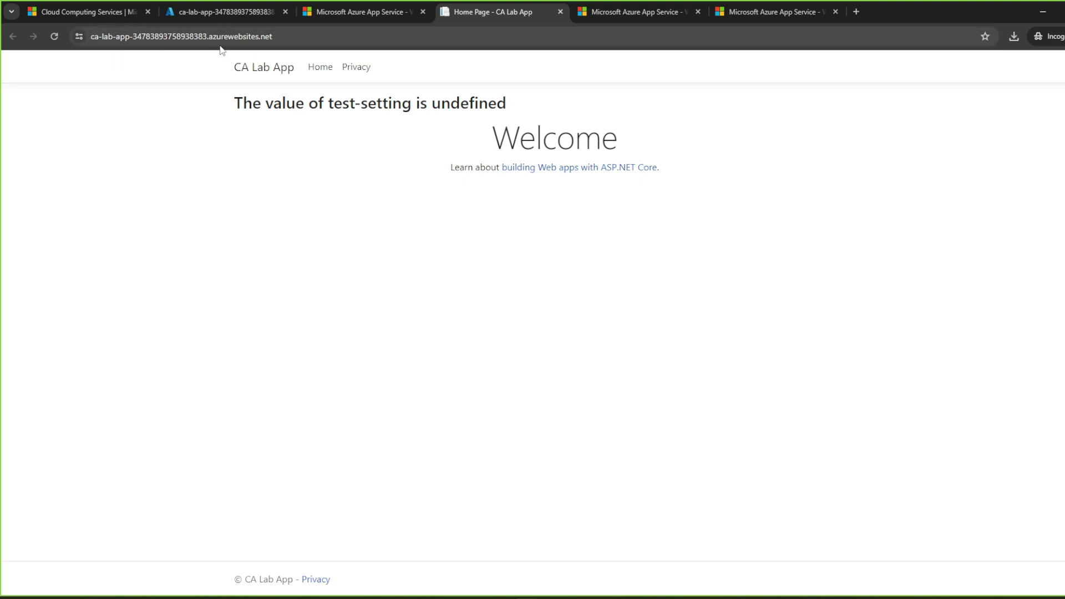
{"action": "left_click", "coordinate": [54, 36]}
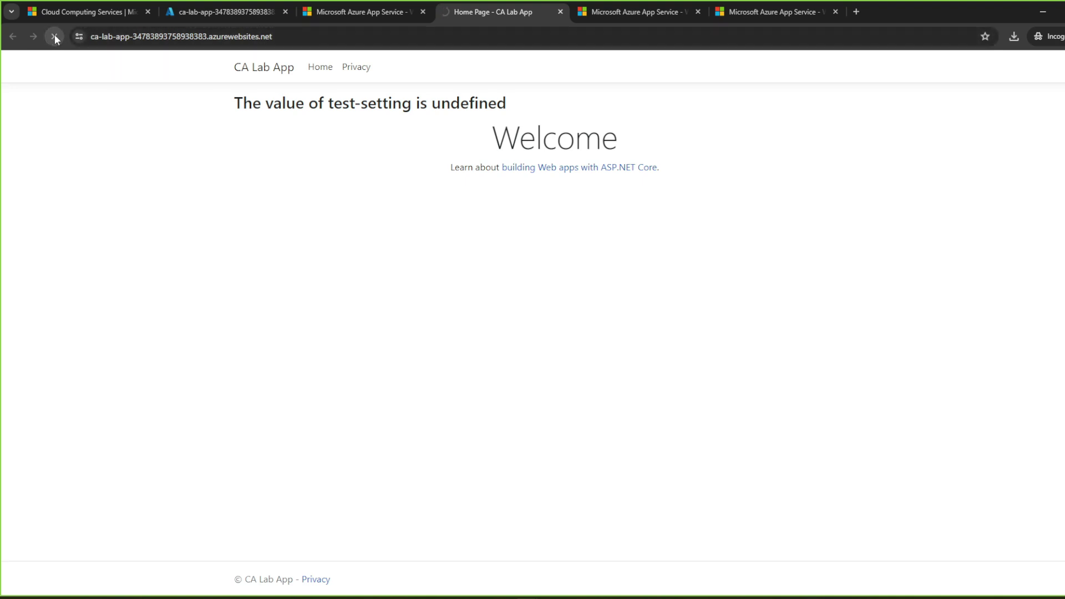
{"action": "left_click", "coordinate": [344, 10]}
{"action": "left_click", "coordinate": [272, 11]}
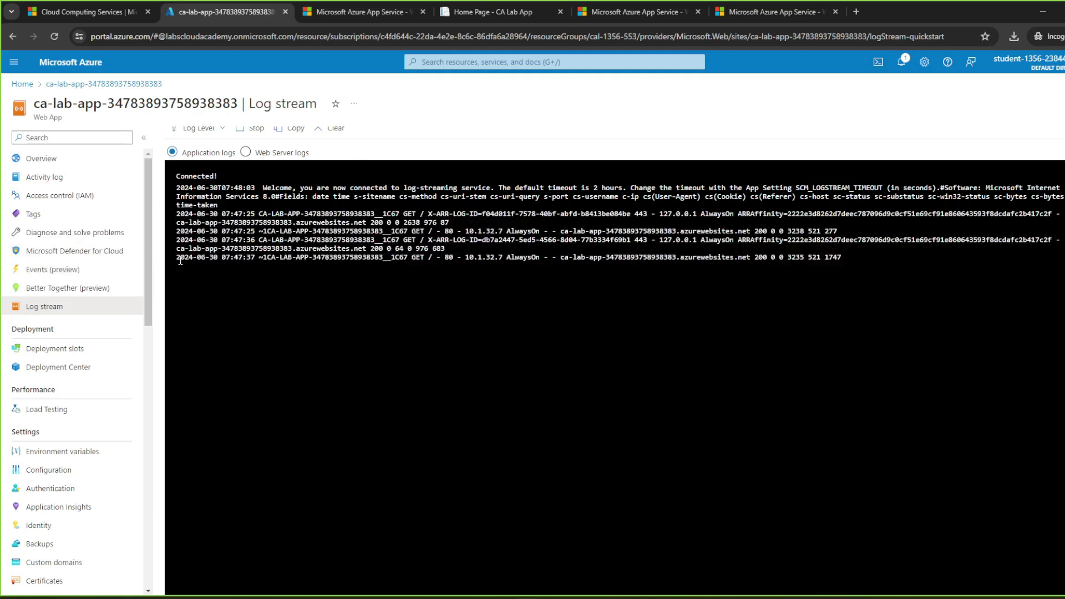
Refresh the CA Lab App home page two more times, checking the Log stream after each refresh.
{"action": "left_click", "coordinate": [494, 12]}
{"action": "left_click", "coordinate": [49, 35]}
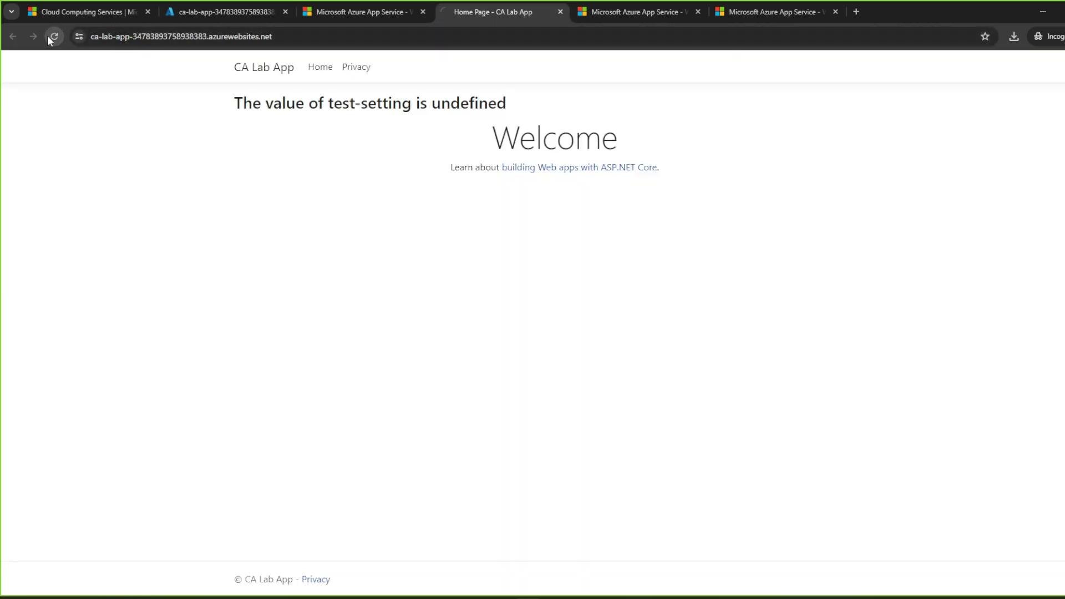
{"action": "left_click", "coordinate": [199, 10]}
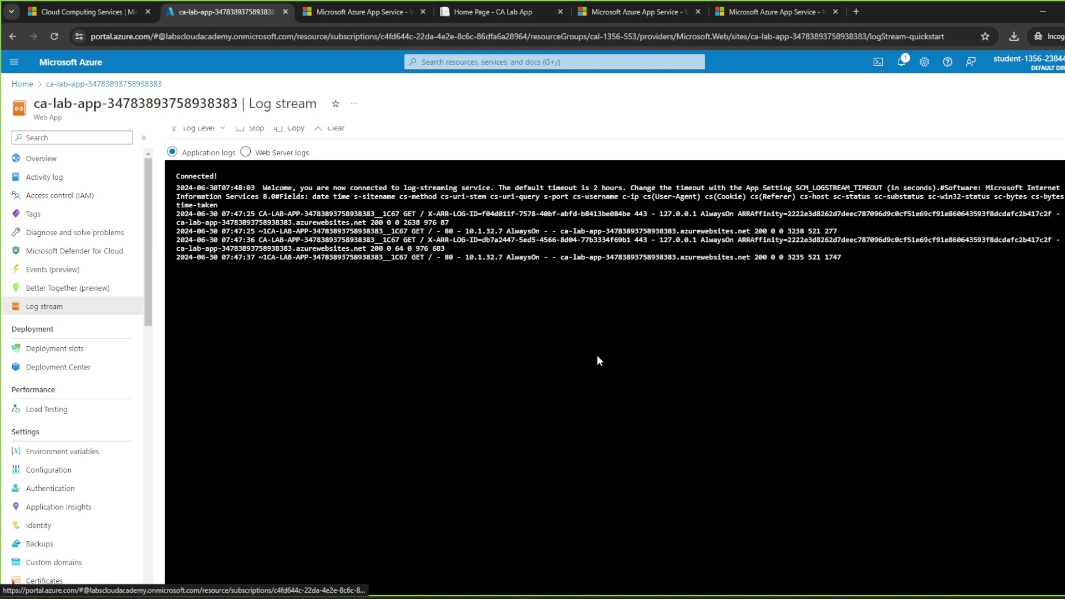
{"action": "left_click", "coordinate": [482, 13]}
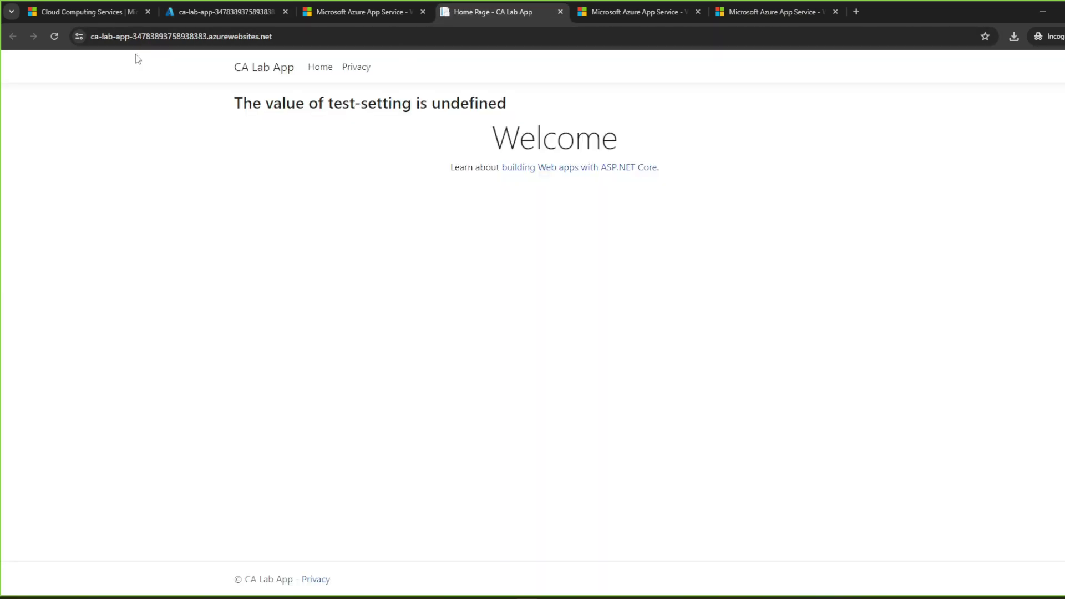
{"action": "left_click", "coordinate": [48, 36]}
{"action": "left_click", "coordinate": [214, 13]}
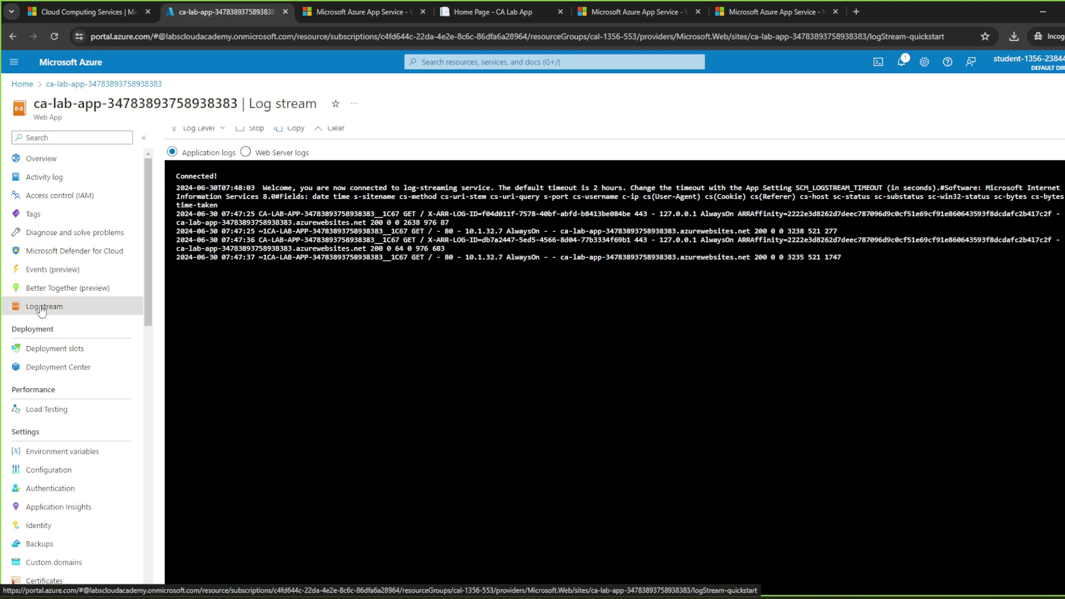
Reopen the Log stream to reconnect it, and refresh the production web app page to produce new requests.
{"action": "left_click", "coordinate": [53, 289]}
{"action": "left_click", "coordinate": [52, 304]}
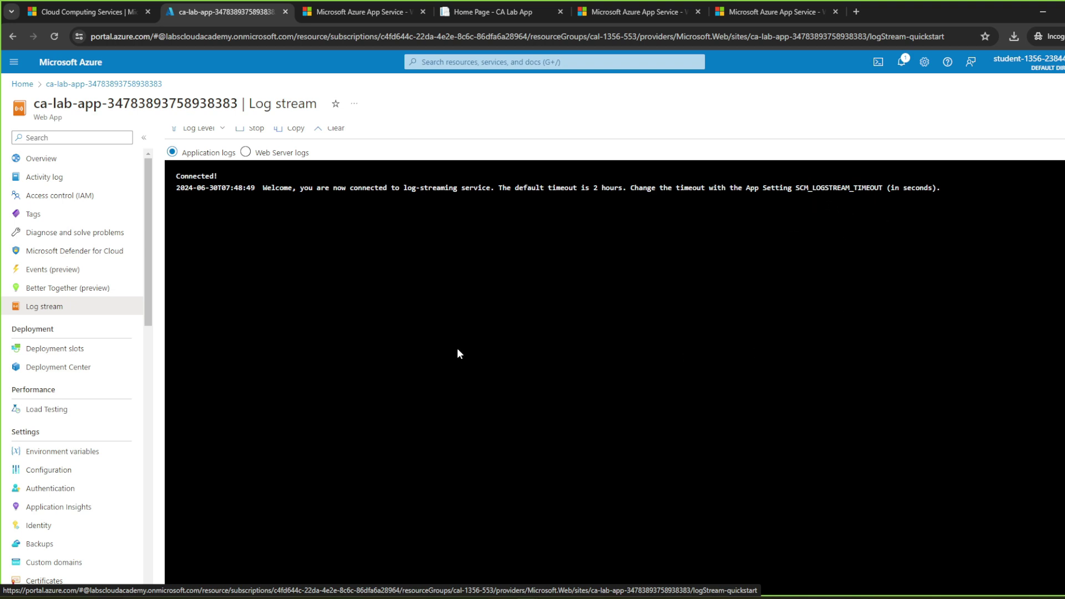
{"action": "left_click", "coordinate": [491, 10]}
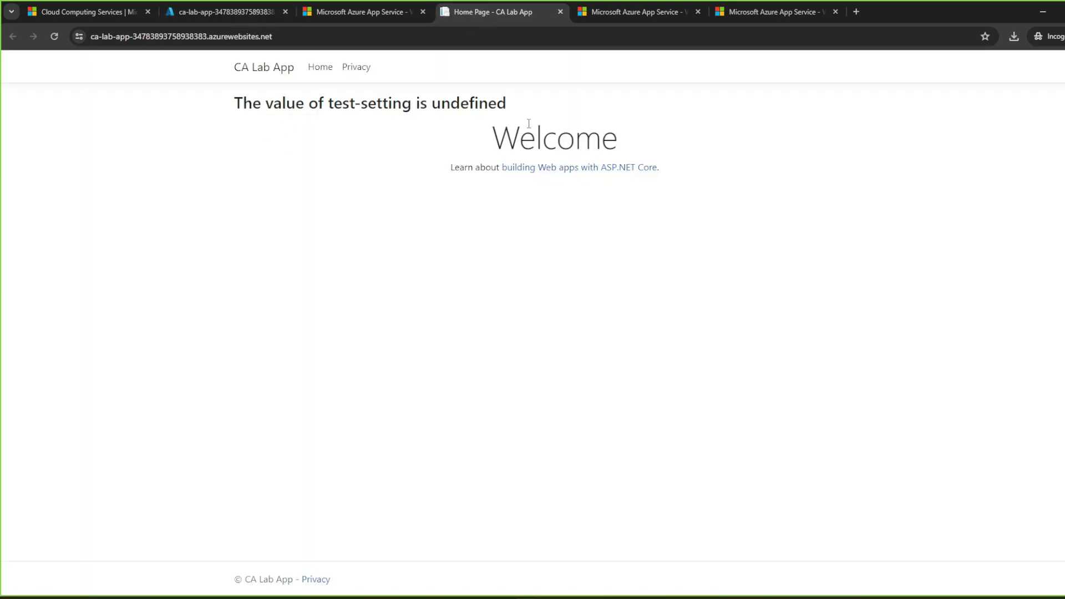
{"action": "left_click", "coordinate": [62, 38]}
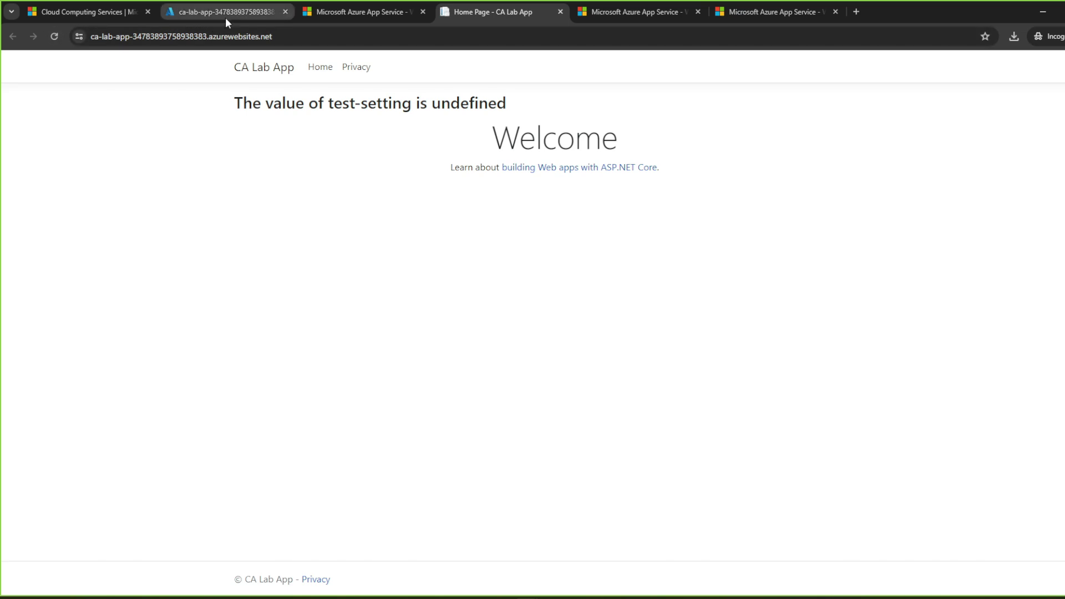
{"action": "left_click", "coordinate": [227, 15]}
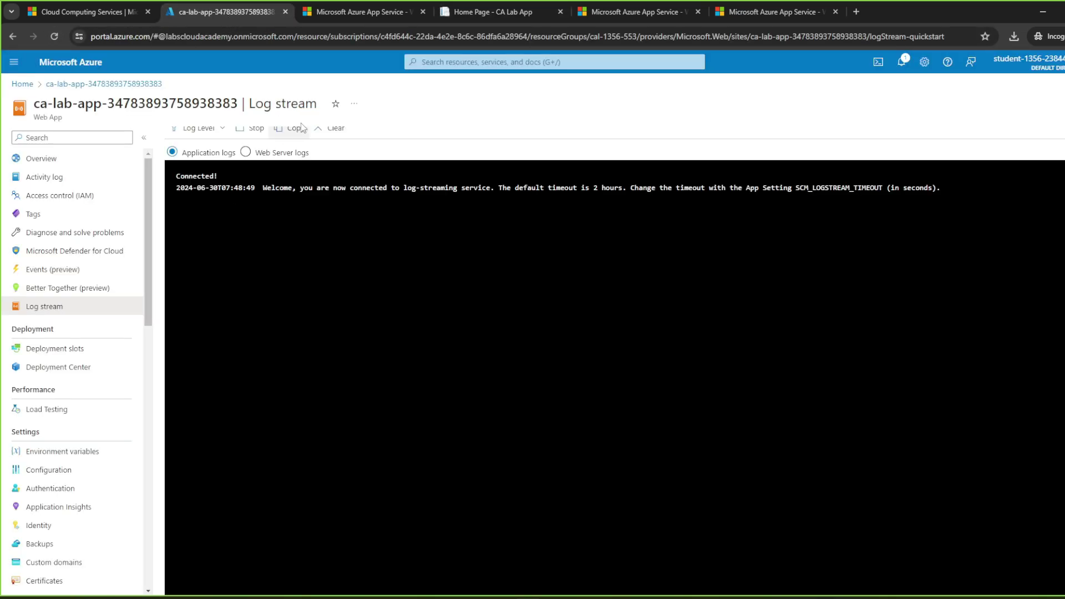
Generate further traffic by refreshing the CA Lab App page twice, reviewing the application logs in the stream each time.
{"action": "left_click", "coordinate": [469, 10]}
{"action": "left_click", "coordinate": [54, 37]}
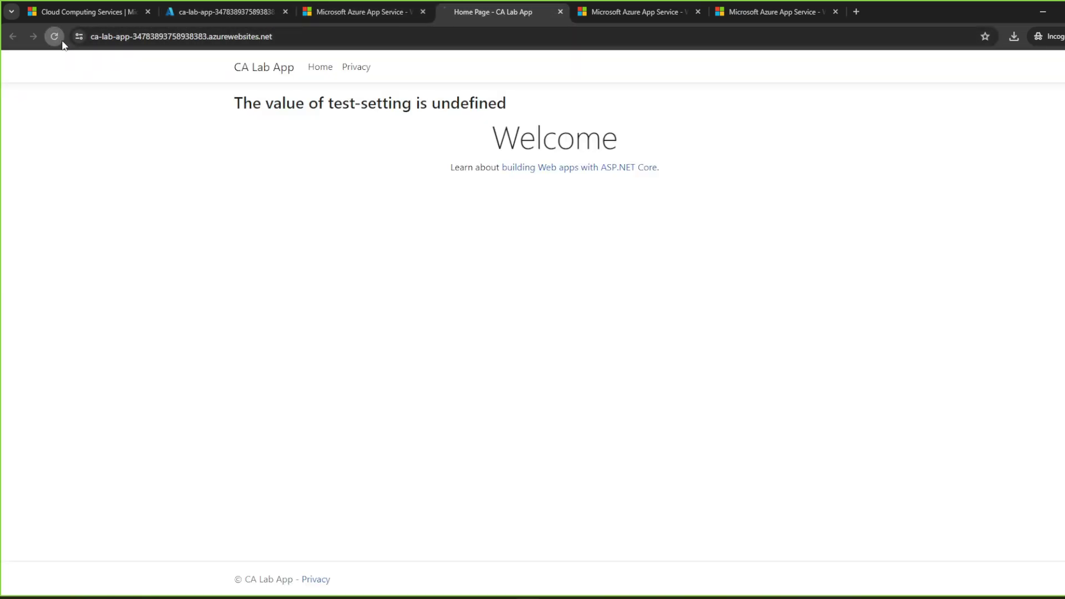
{"action": "left_click", "coordinate": [351, 6]}
{"action": "left_click", "coordinate": [225, 11]}
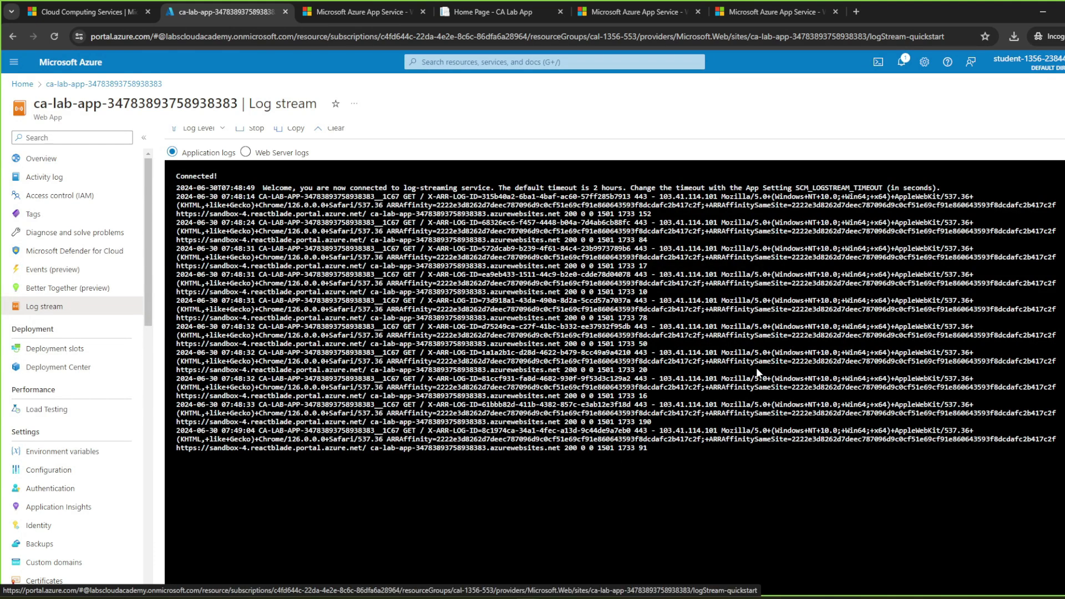
{"action": "left_click", "coordinate": [522, 14]}
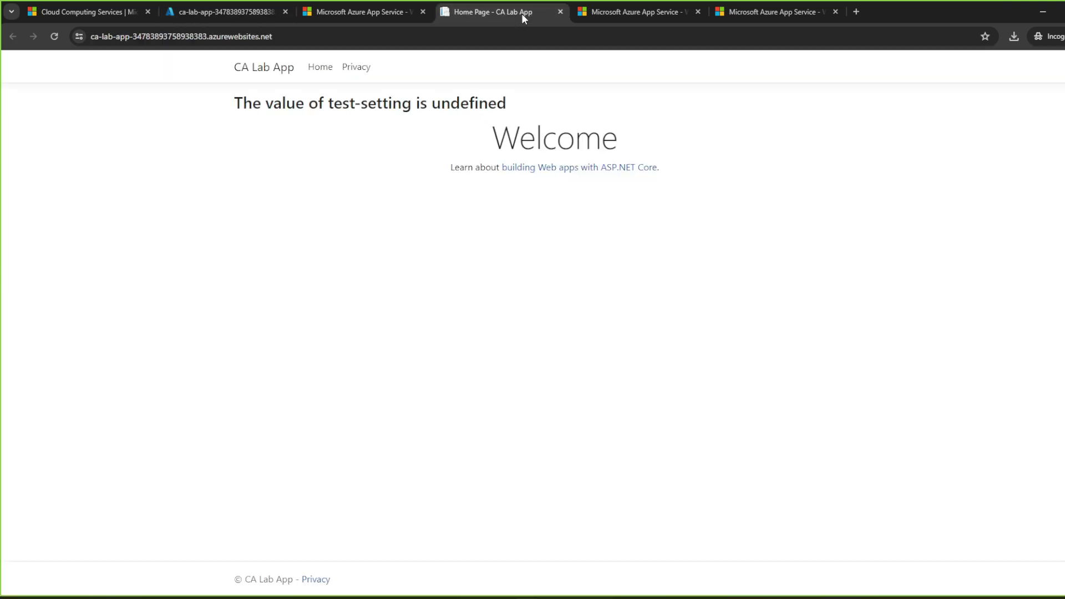
{"action": "left_click", "coordinate": [59, 38]}
{"action": "left_click", "coordinate": [240, 20]}
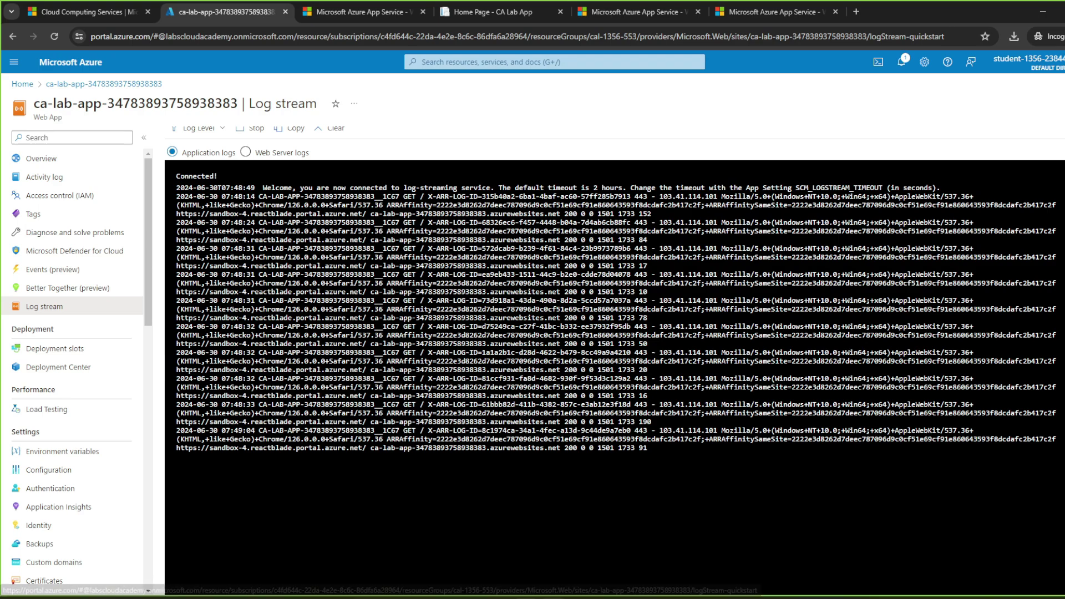
Read lab instructions 12 to 14 about verbose application logs, AspNetCore logs and viewing web server logs.
{"action": "mouse_move", "coordinate": [527, 595]}
{"action": "left_click", "coordinate": [475, 552]}
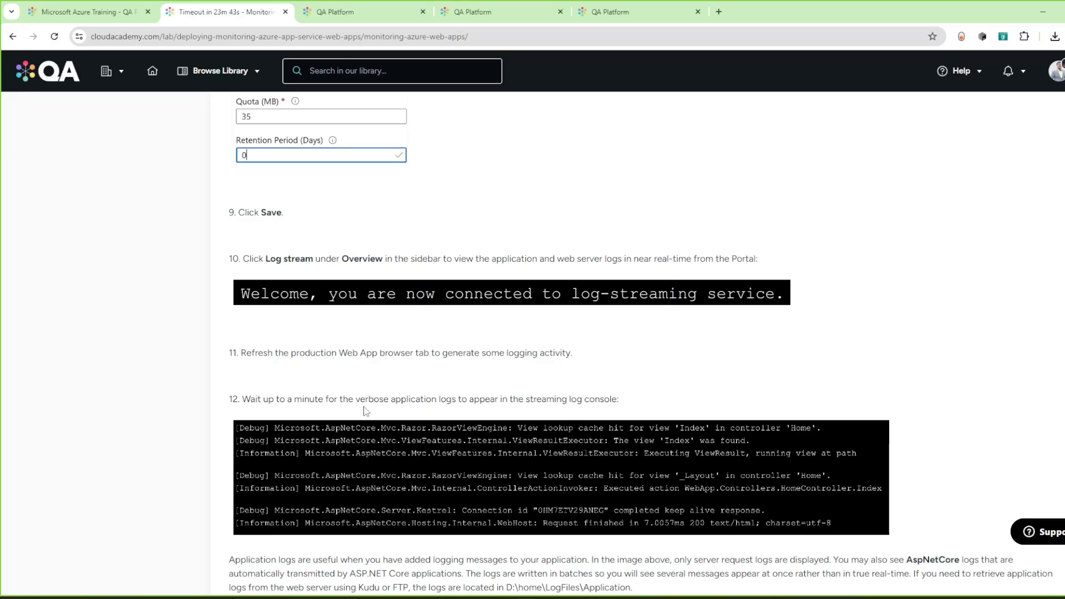
{"action": "left_click_drag", "start_coordinate": [355, 399], "coordinate": [595, 402]}
{"action": "scroll", "coordinate": [588, 405], "scroll_direction": "down", "scroll_amount": 4}
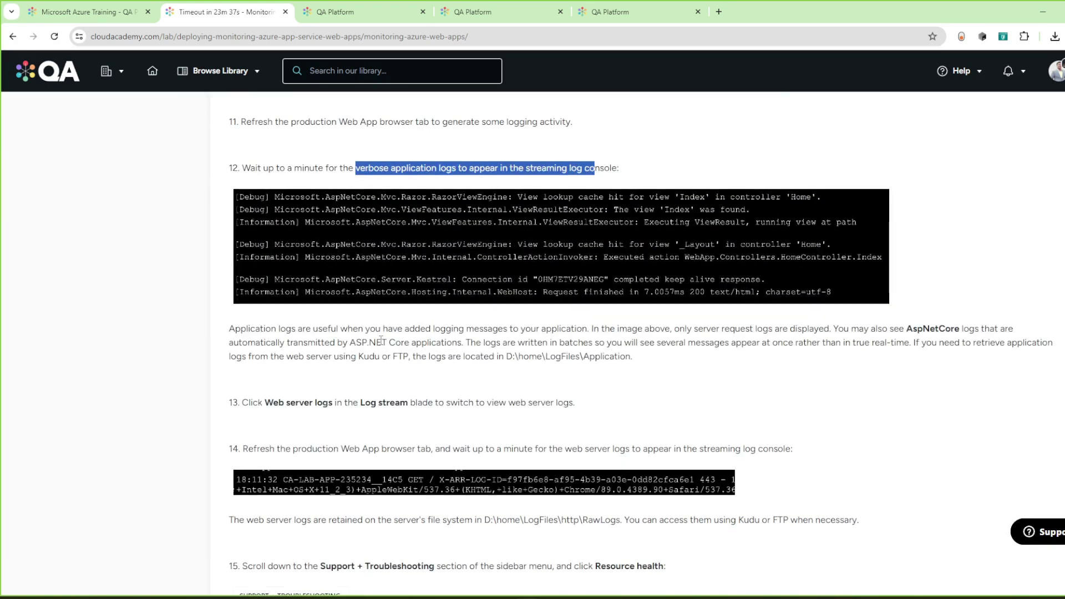
{"action": "left_click_drag", "start_coordinate": [405, 330], "coordinate": [666, 344]}
{"action": "left_click", "coordinate": [709, 340]}
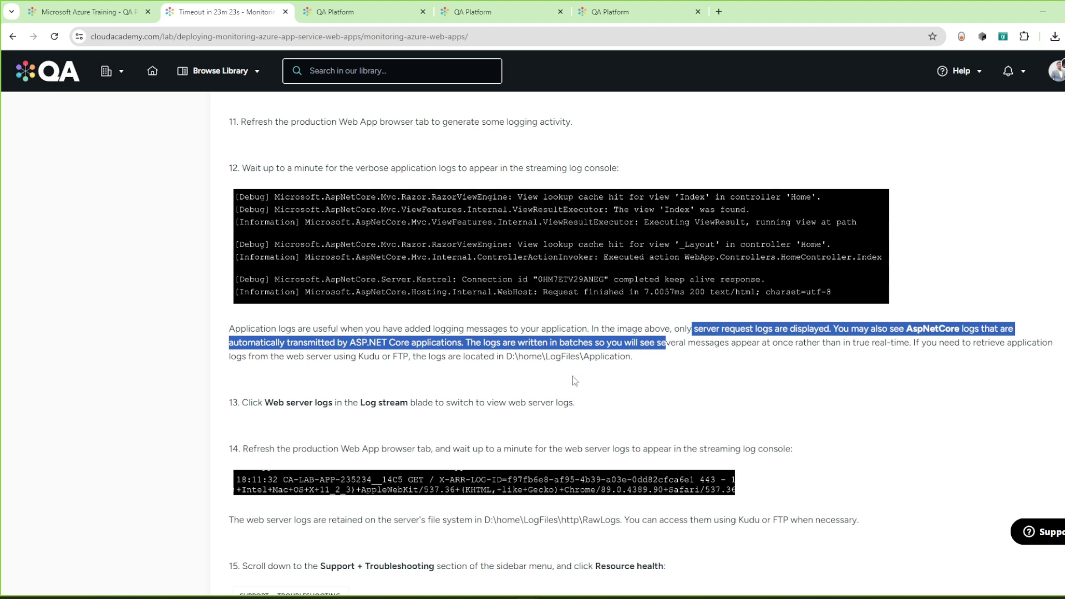
{"action": "scroll", "coordinate": [583, 377], "scroll_direction": "down", "scroll_amount": 2}
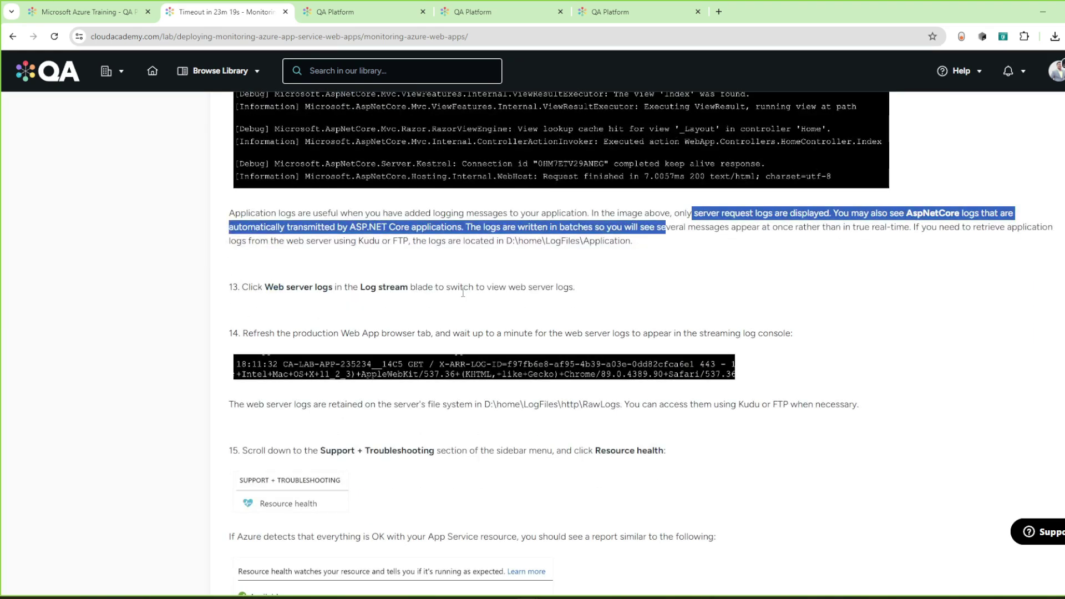
Switch the Log stream from application logs to Web Server logs and return to the lab instructions.
{"action": "mouse_move", "coordinate": [540, 595]}
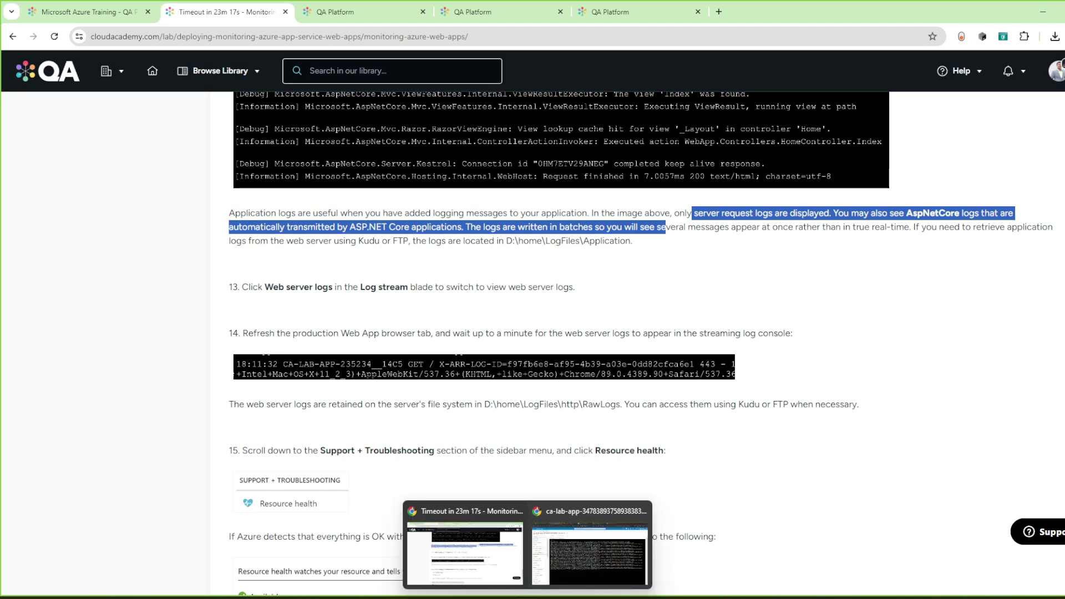
{"action": "left_click", "coordinate": [577, 558]}
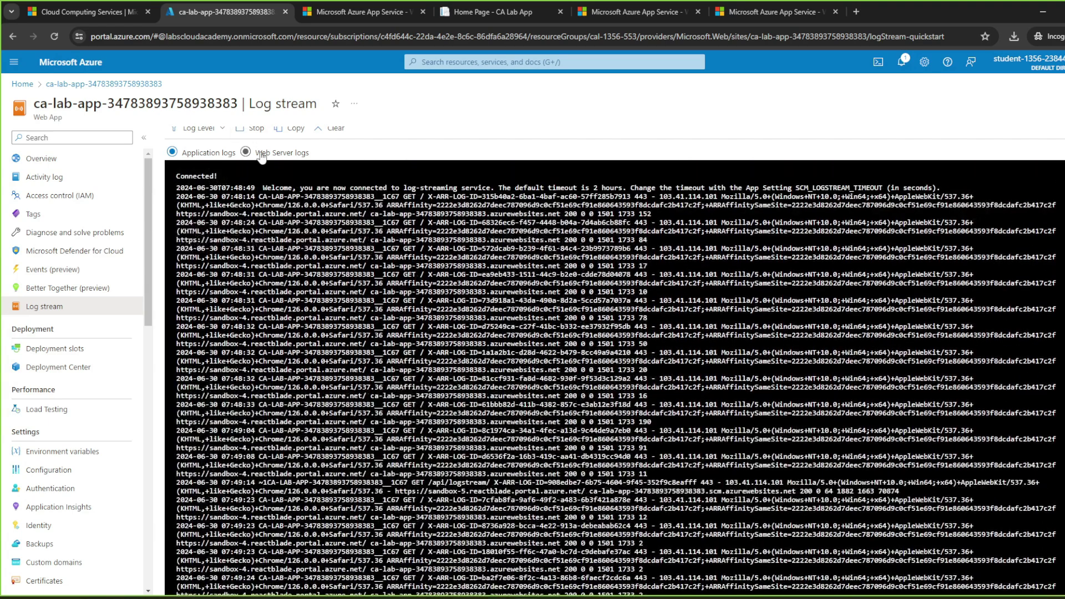
{"action": "left_click", "coordinate": [247, 152]}
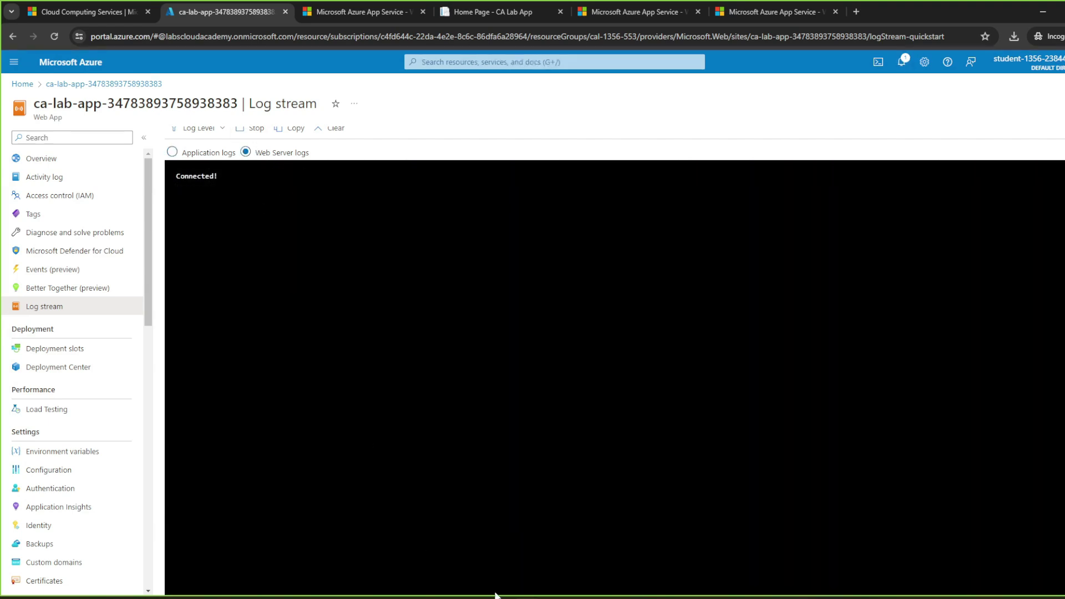
{"action": "left_click", "coordinate": [465, 535]}
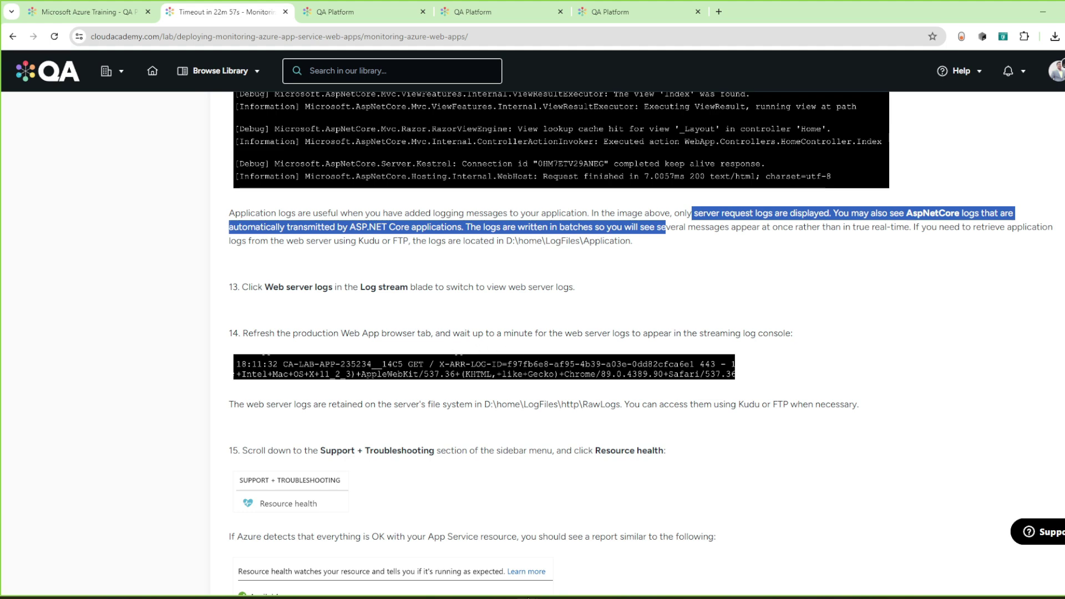
Refresh the production CA Lab App page to generate new requests, and return to the web server logs in the Log stream.
{"action": "left_click", "coordinate": [540, 563]}
{"action": "left_click", "coordinate": [450, 15]}
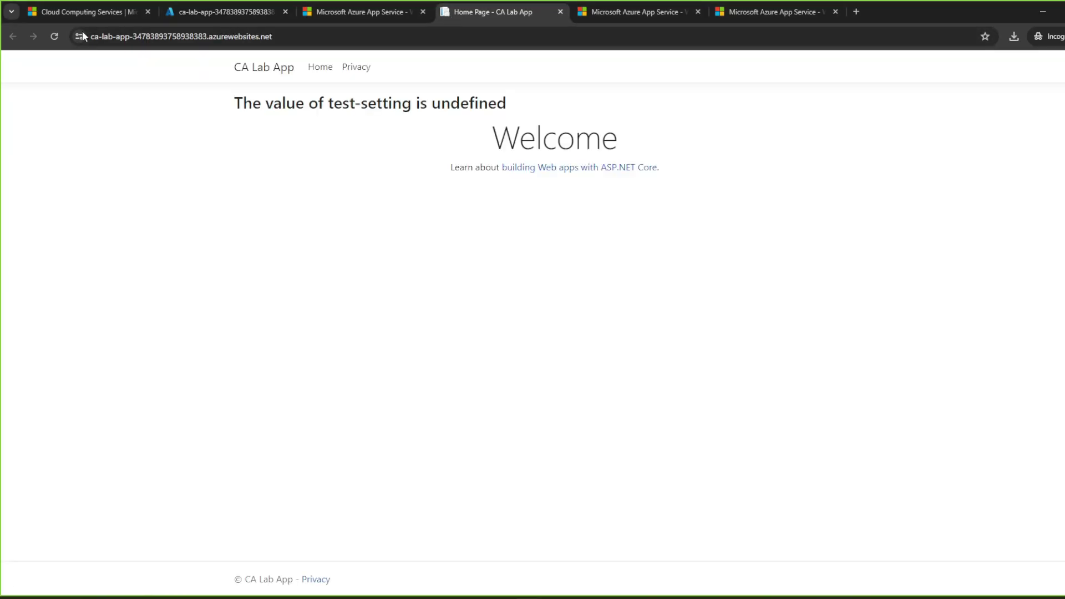
{"action": "left_click", "coordinate": [58, 38]}
{"action": "left_click", "coordinate": [202, 12]}
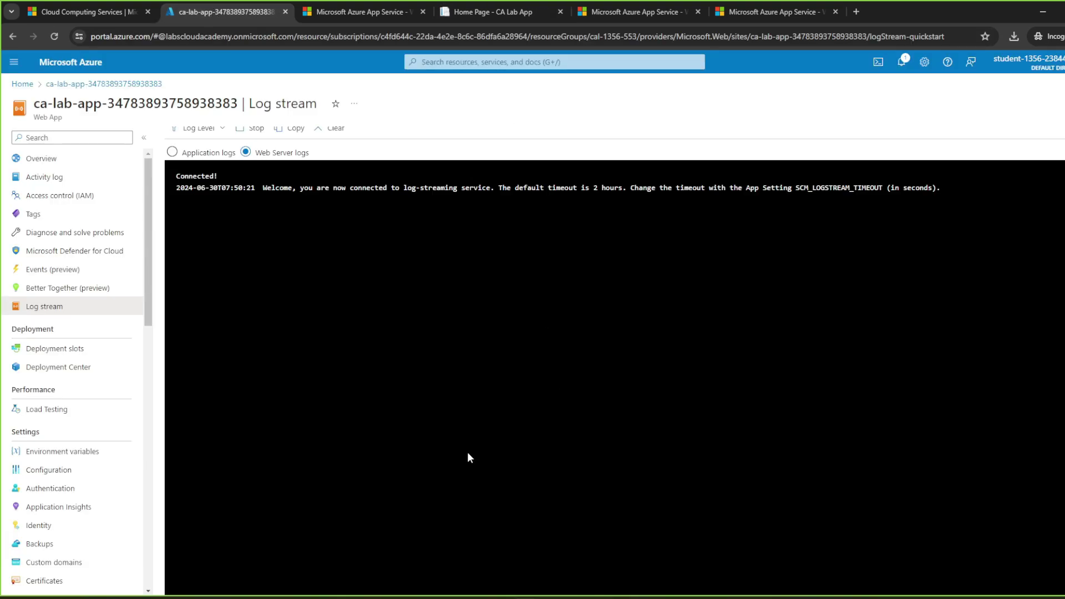
Read lab instruction 15, and open Resource health for the ca-lab-app web app in the Azure portal.
{"action": "mouse_move", "coordinate": [610, 583]}
{"action": "mouse_move", "coordinate": [521, 596]}
{"action": "left_click", "coordinate": [464, 541]}
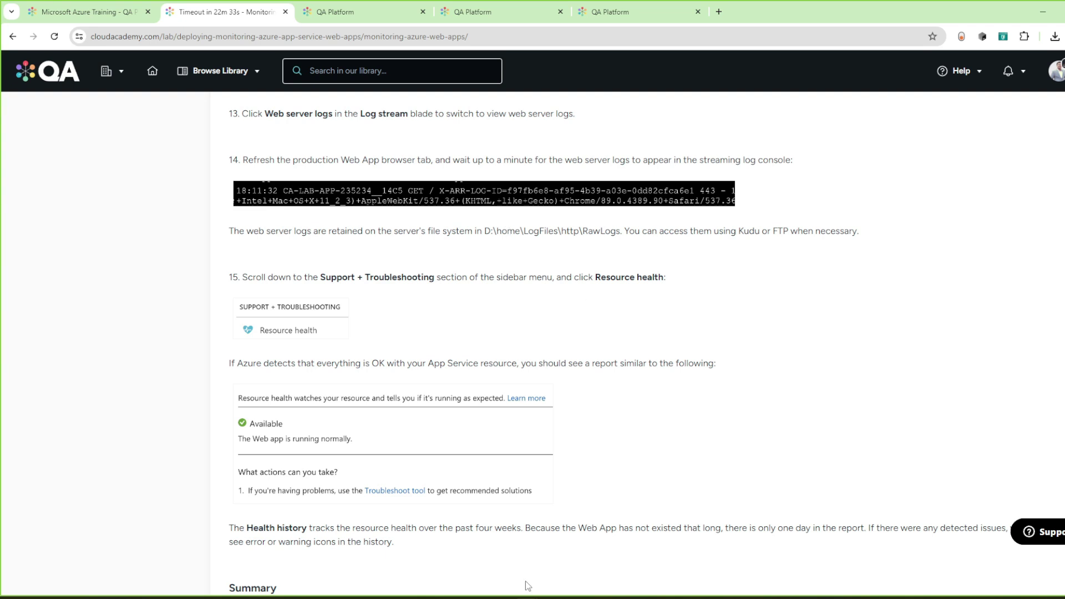
{"action": "left_click", "coordinate": [561, 567]}
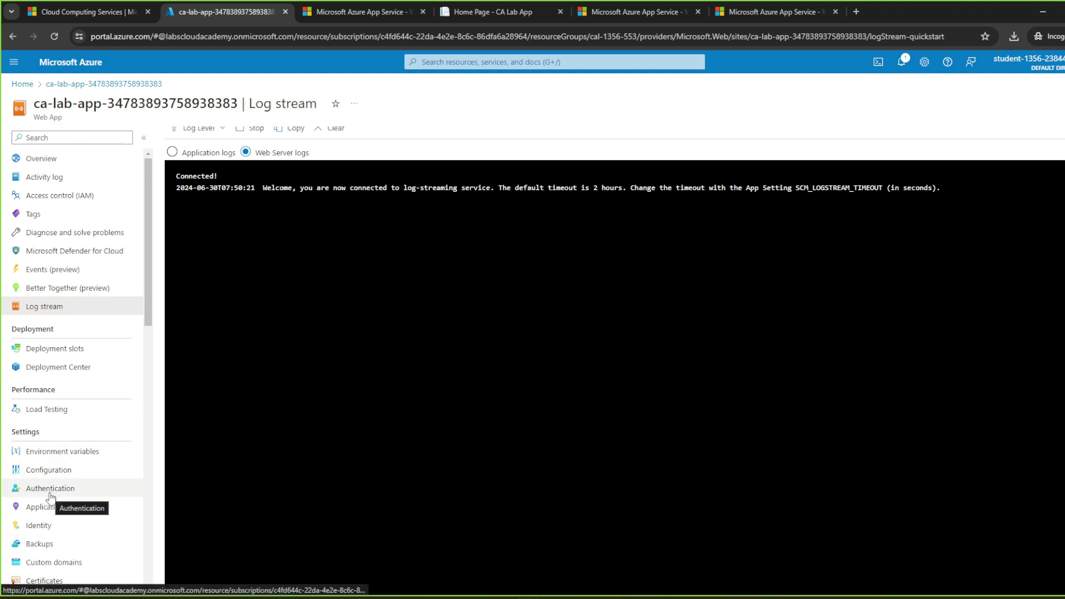
{"action": "scroll", "coordinate": [56, 453], "scroll_direction": "down", "scroll_amount": 1}
{"action": "scroll", "coordinate": [56, 453], "scroll_direction": "down", "scroll_amount": 6}
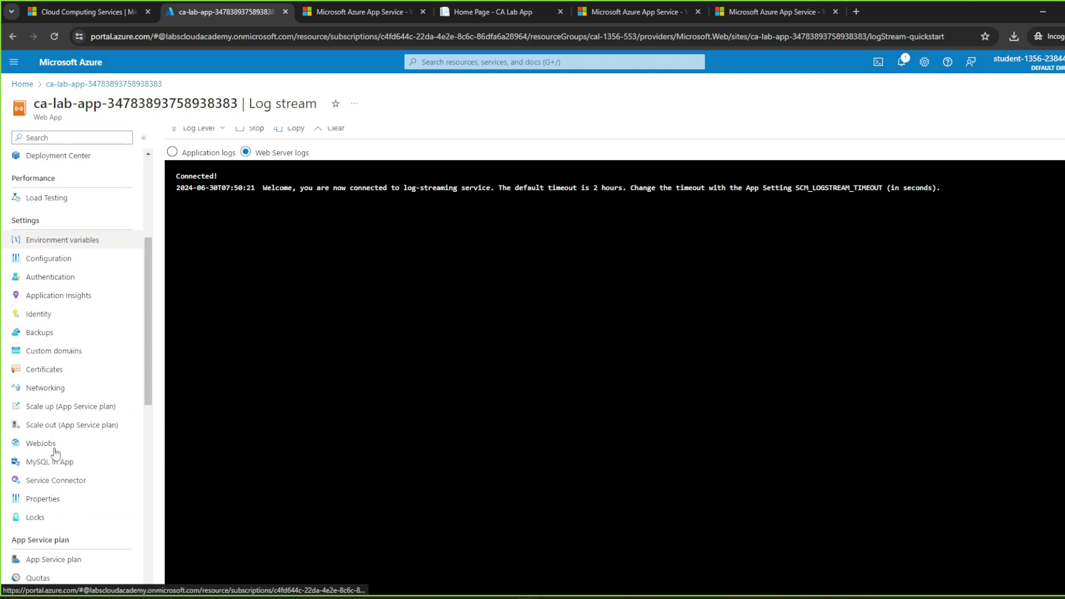
{"action": "scroll", "coordinate": [56, 453], "scroll_direction": "down", "scroll_amount": 5}
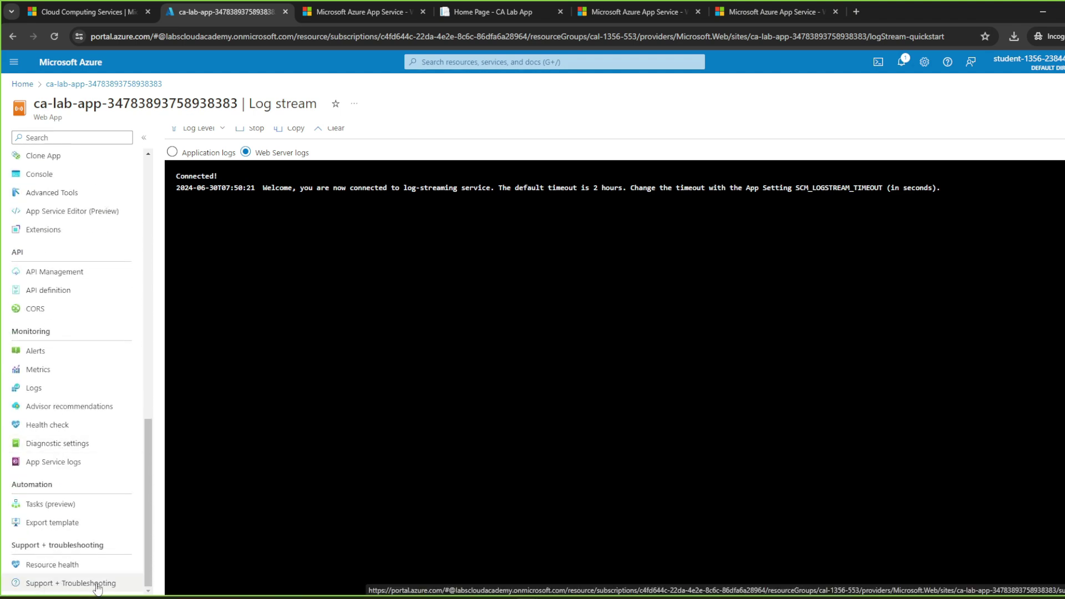
{"action": "left_click", "coordinate": [96, 568]}
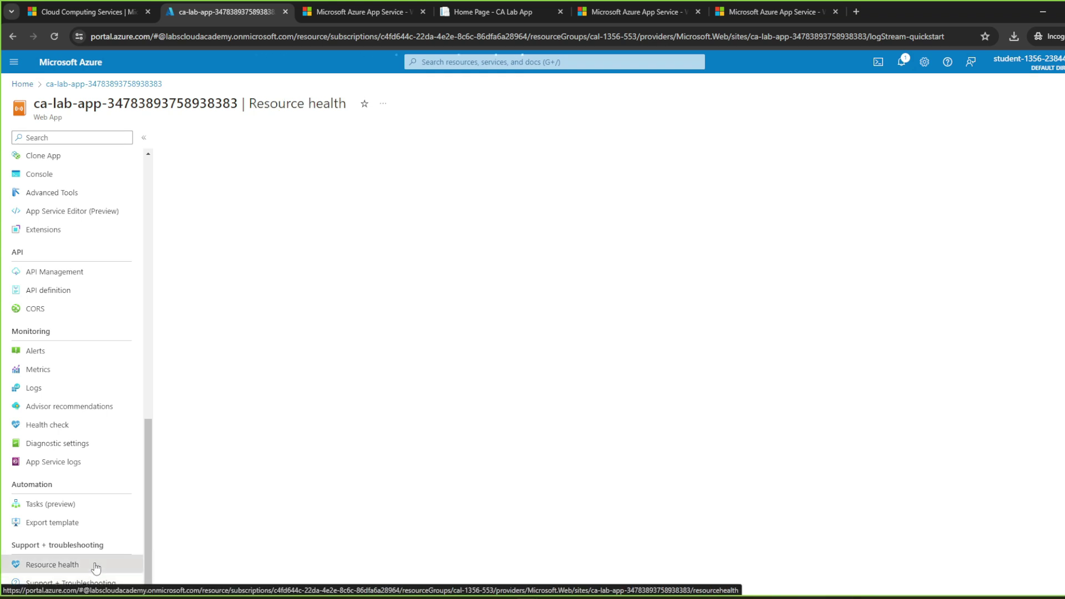
Compare the web app's Resource health report and Health history with the lab's explanation and summary.
{"action": "key", "text": "alt+Tab"}
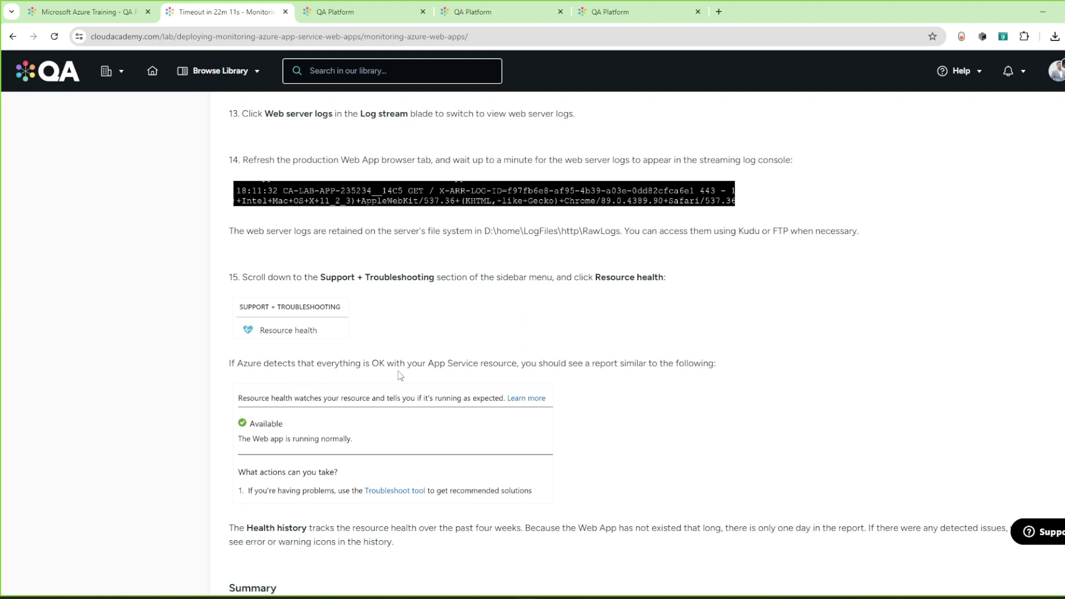
{"action": "scroll", "coordinate": [553, 373], "scroll_direction": "down", "scroll_amount": 1}
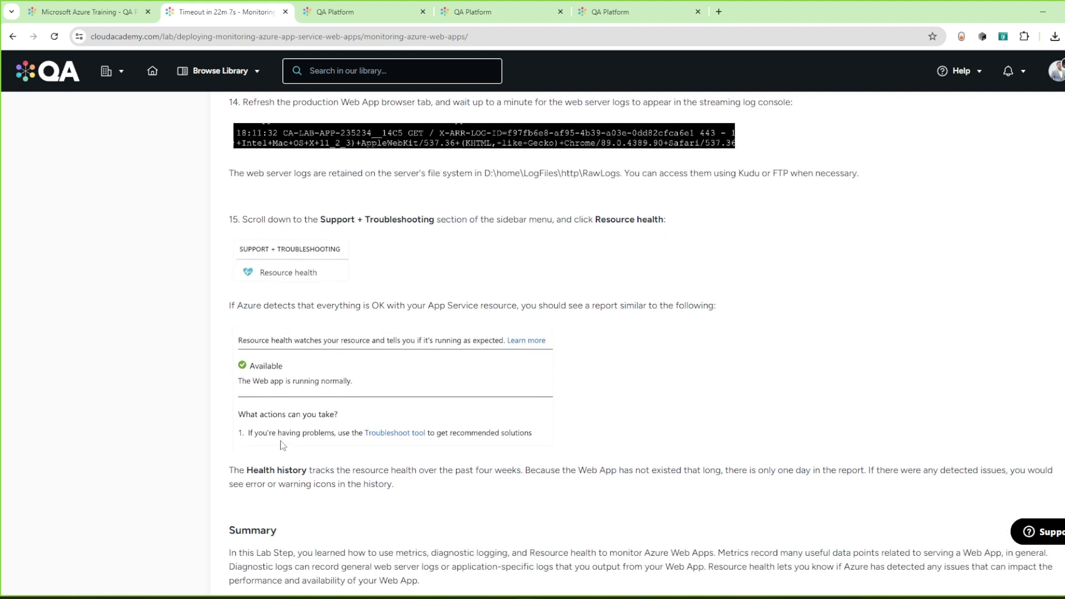
{"action": "left_click", "coordinate": [553, 567]}
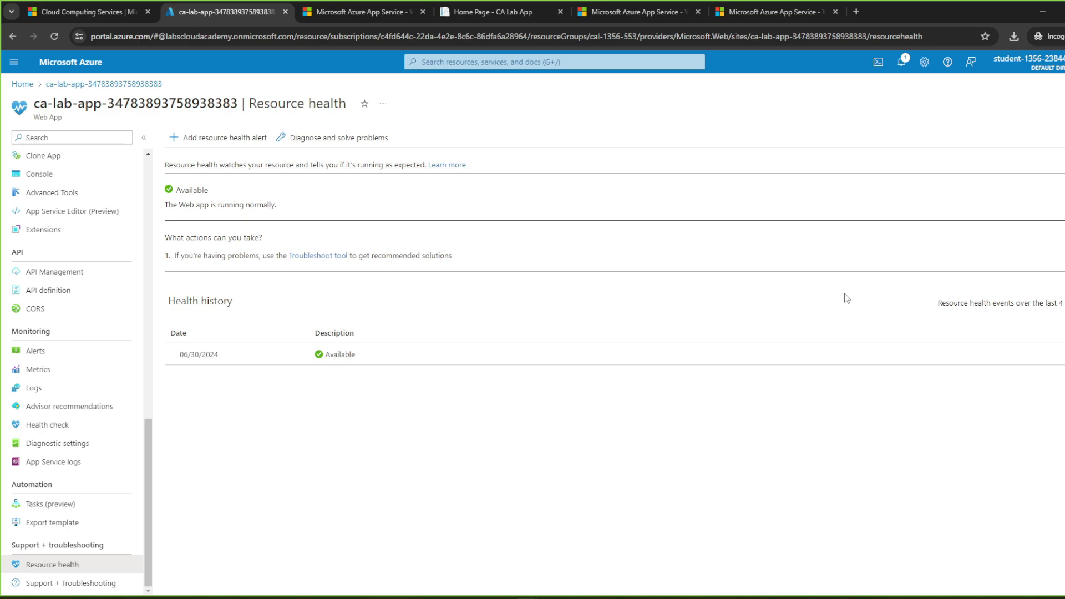
{"action": "left_click", "coordinate": [466, 555]}
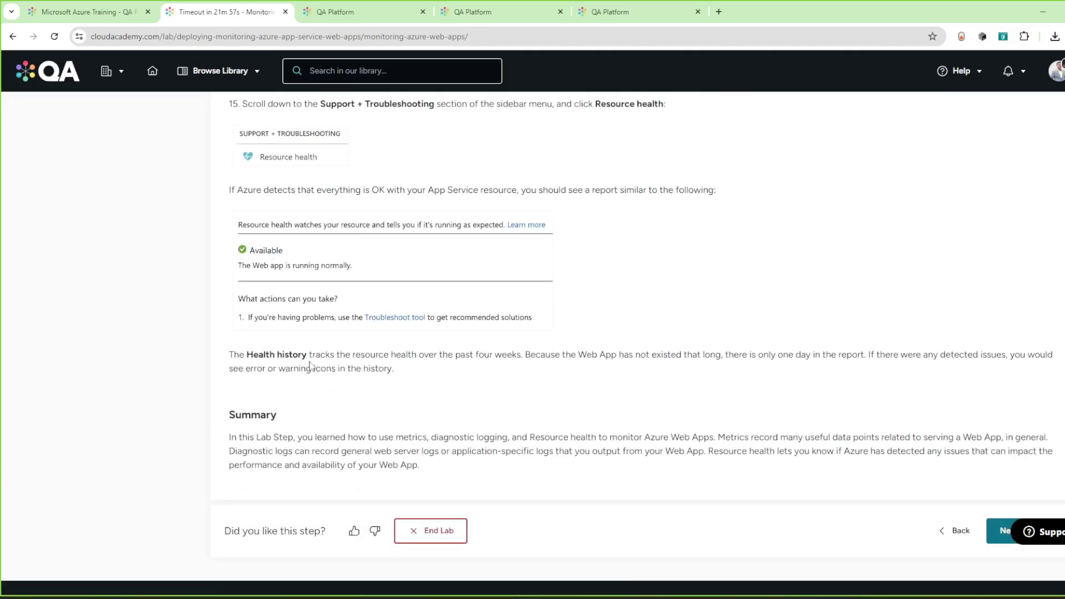
{"action": "left_click_drag", "start_coordinate": [411, 355], "coordinate": [526, 354]}
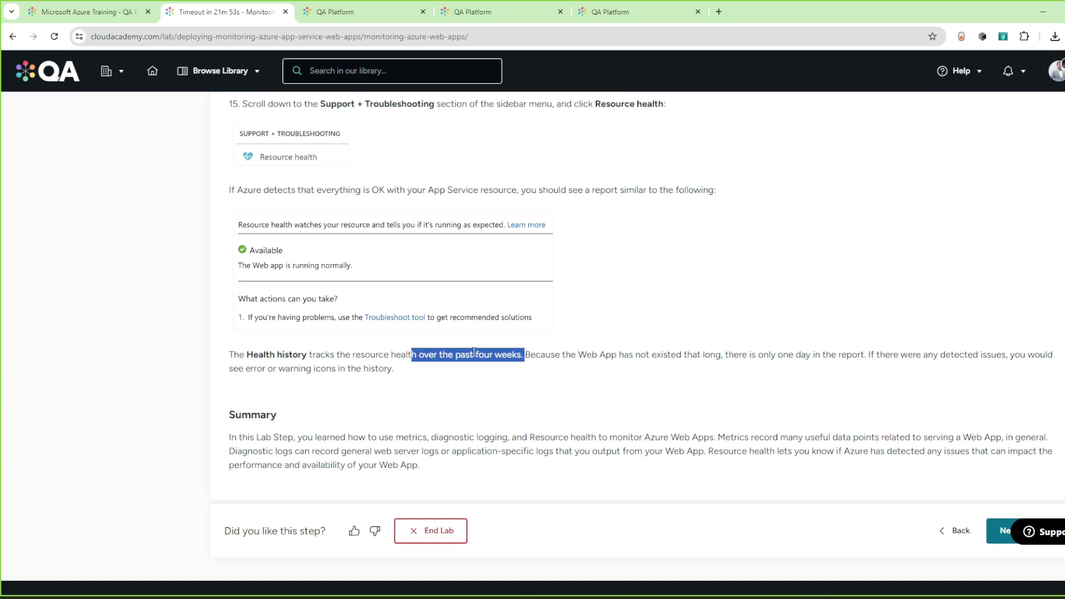
{"action": "left_click", "coordinate": [555, 368]}
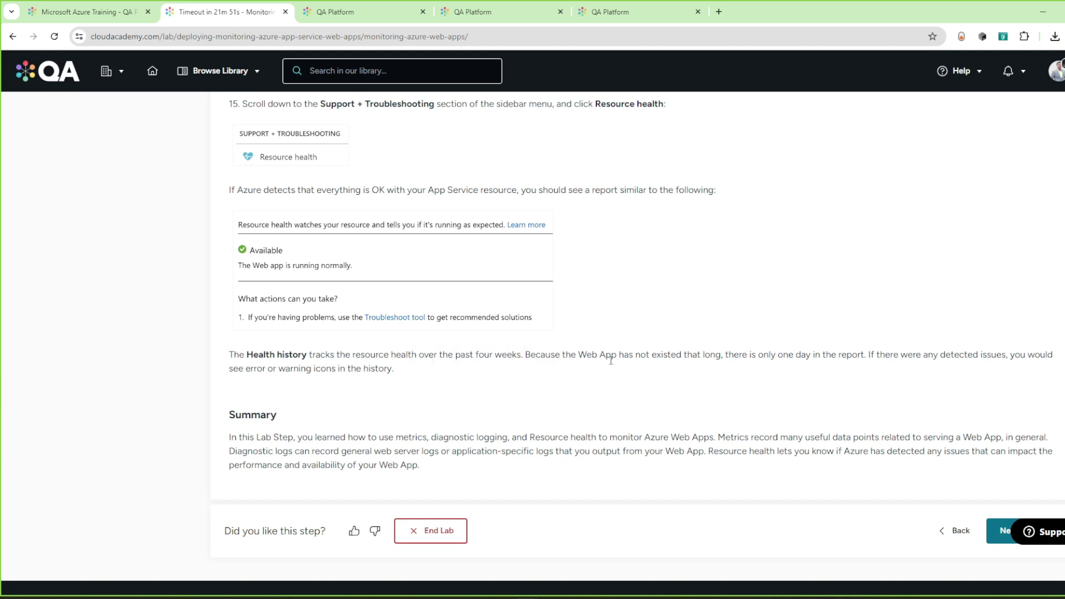
{"action": "left_click_drag", "start_coordinate": [670, 356], "coordinate": [863, 358]}
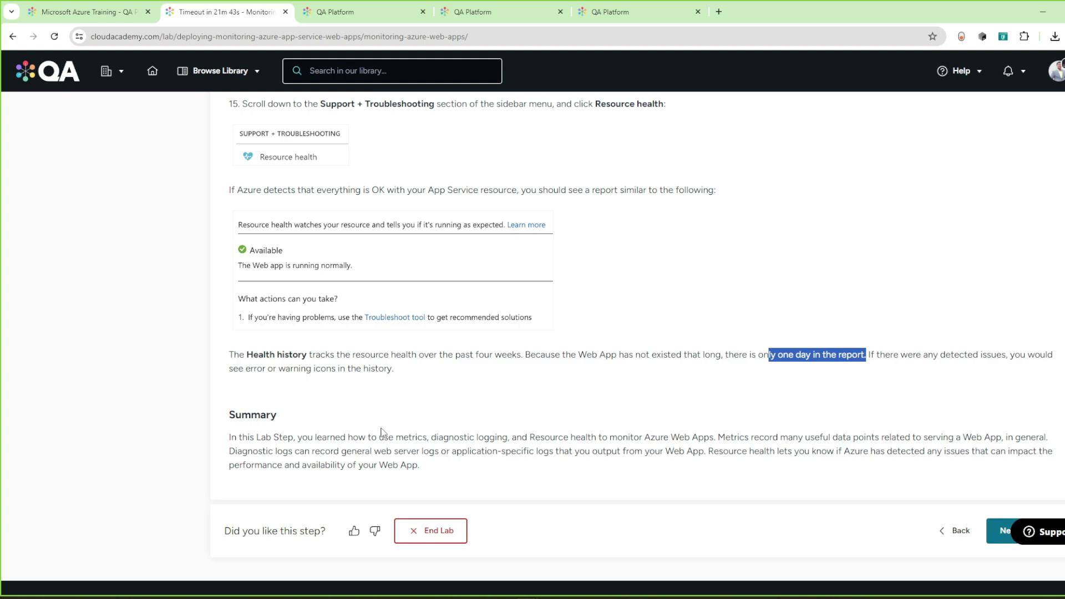
{"action": "mouse_move", "coordinate": [527, 592]}
{"action": "left_click", "coordinate": [555, 572]}
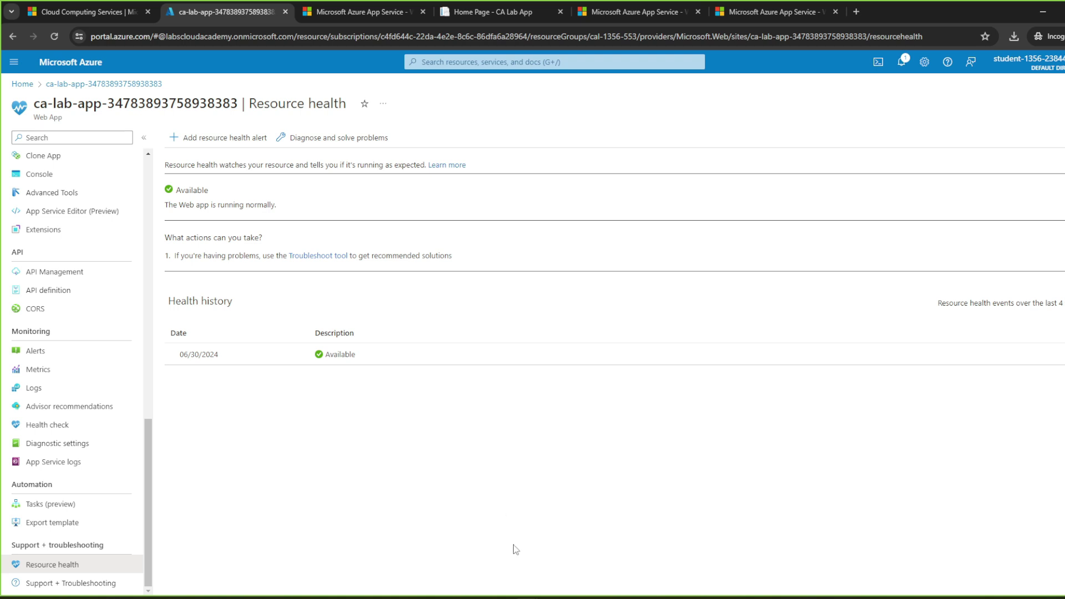
{"action": "left_click", "coordinate": [472, 546]}
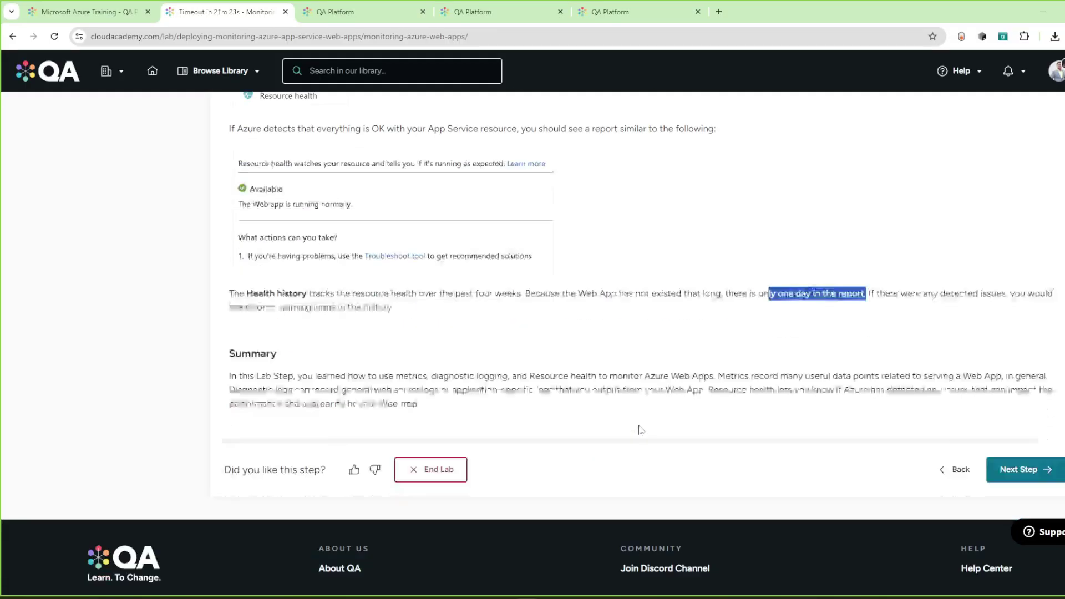
Advance to the lab step on monitoring application performance with Application Insights, and read its introduction and feature list.
{"action": "left_click", "coordinate": [1047, 423]}
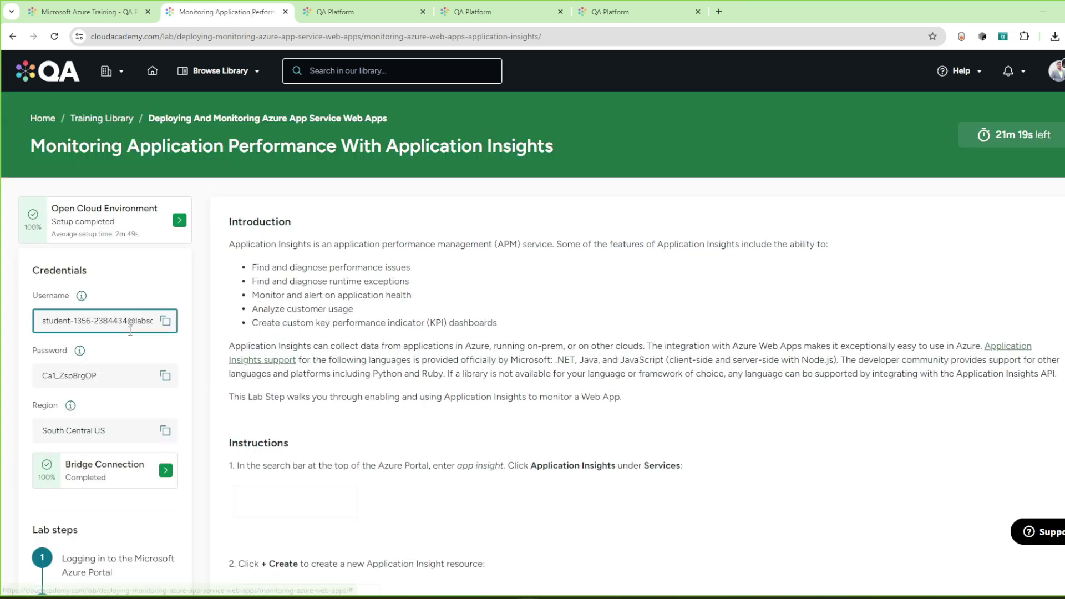
{"action": "scroll", "coordinate": [127, 476], "scroll_direction": "down", "scroll_amount": 5}
{"action": "scroll", "coordinate": [127, 476], "scroll_direction": "down", "scroll_amount": 4}
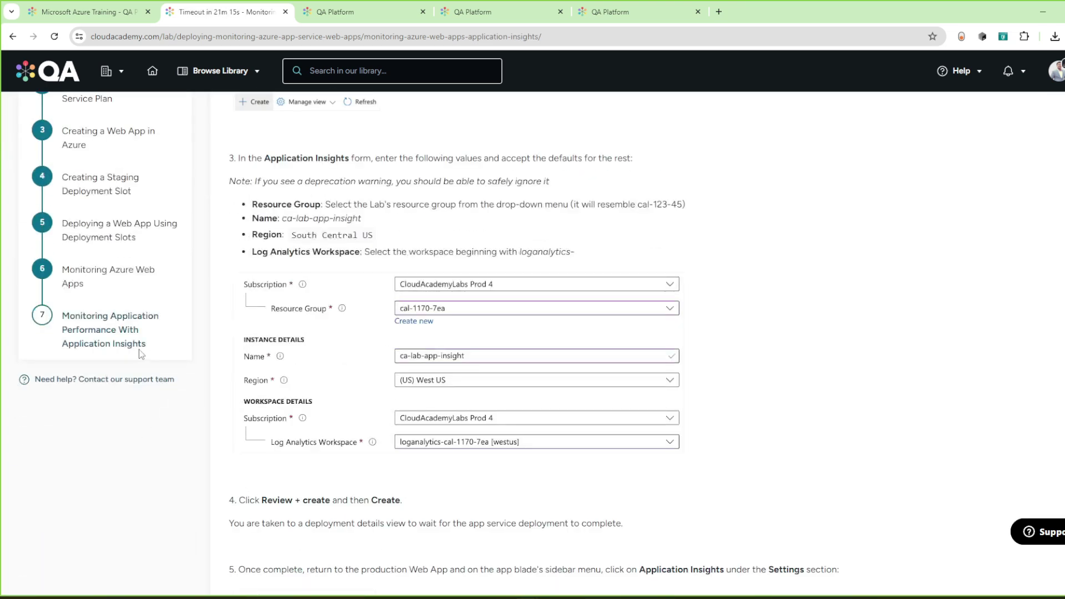
{"action": "scroll", "coordinate": [158, 346], "scroll_direction": "up", "scroll_amount": 10}
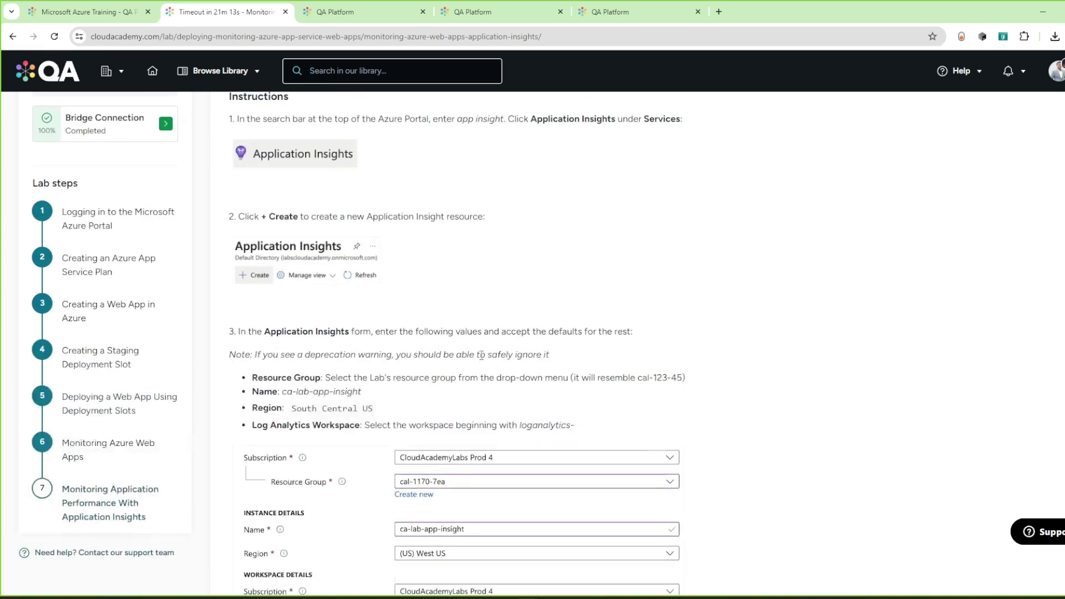
{"action": "left_click_drag", "start_coordinate": [229, 244], "coordinate": [545, 244]}
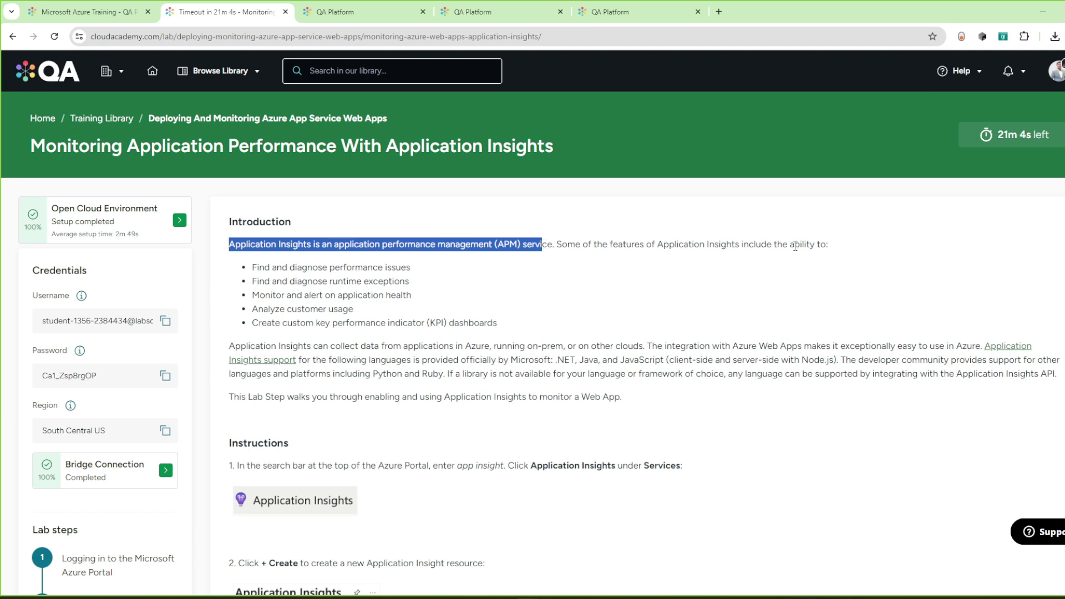
{"action": "left_click_drag", "start_coordinate": [253, 267], "coordinate": [486, 333]}
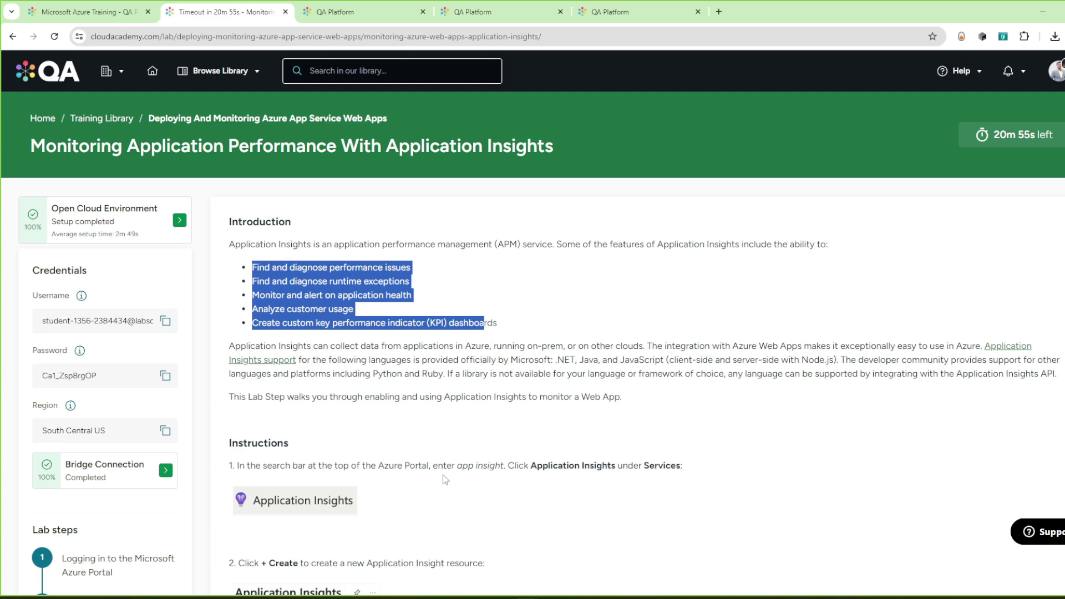
Copy the term "app insight" from lab instruction 1, search the Azure portal for it, and open Application Insights.
{"action": "scroll", "coordinate": [449, 472], "scroll_direction": "down", "scroll_amount": 3}
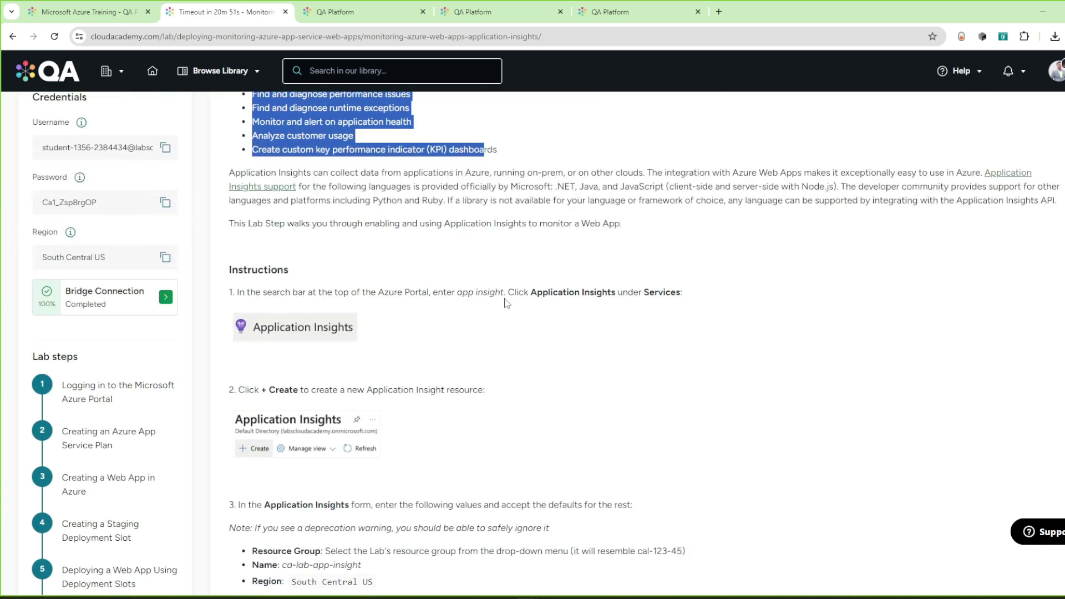
{"action": "left_click_drag", "start_coordinate": [457, 293], "coordinate": [505, 296]}
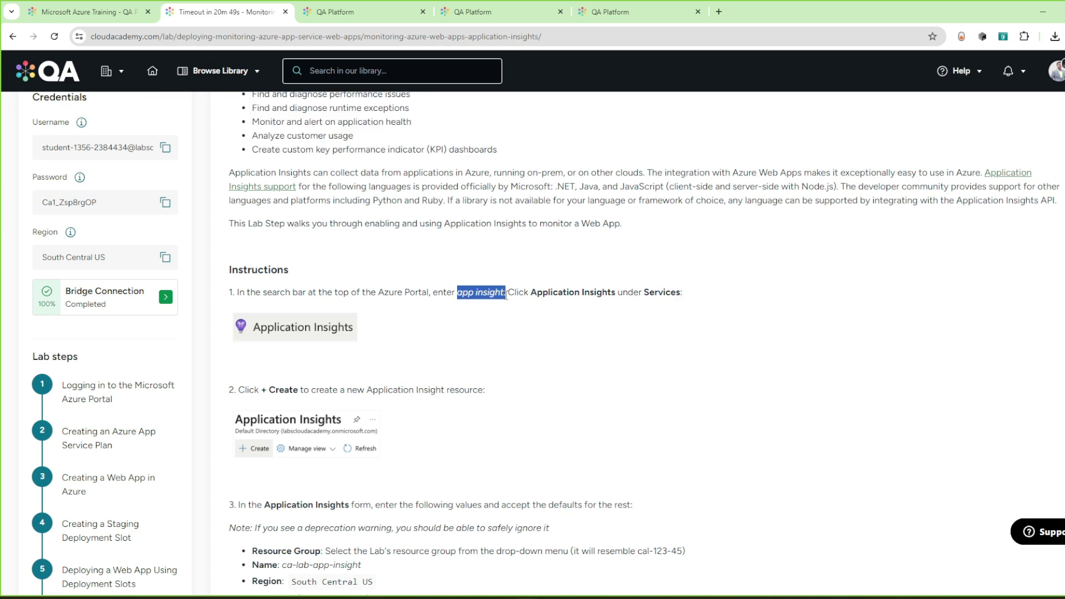
{"action": "right_click", "coordinate": [502, 294]}
{"action": "left_click", "coordinate": [518, 306]}
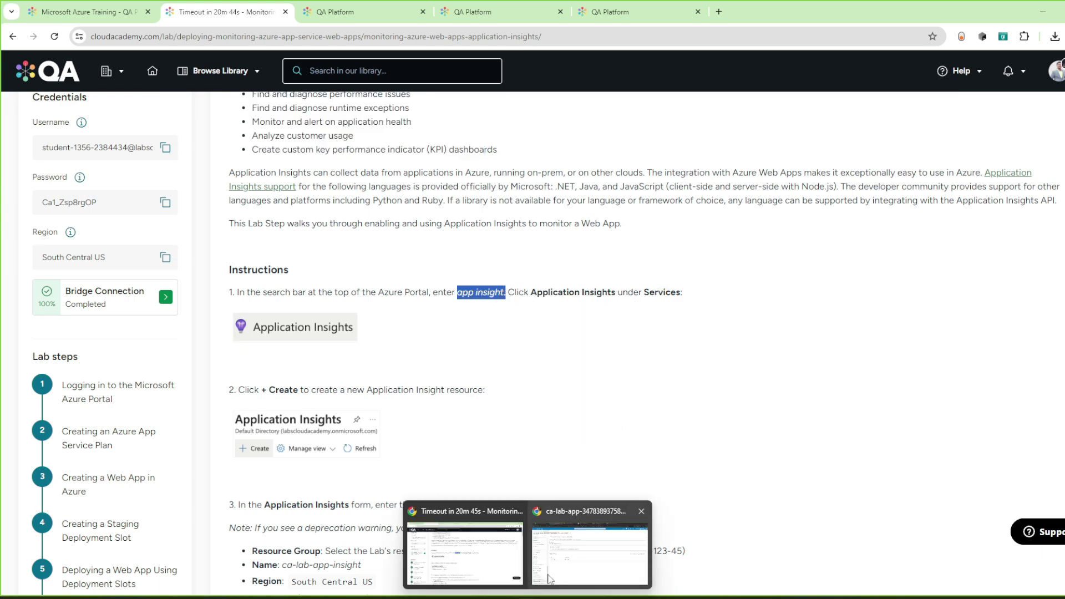
{"action": "left_click", "coordinate": [549, 567]}
{"action": "left_click", "coordinate": [458, 63]}
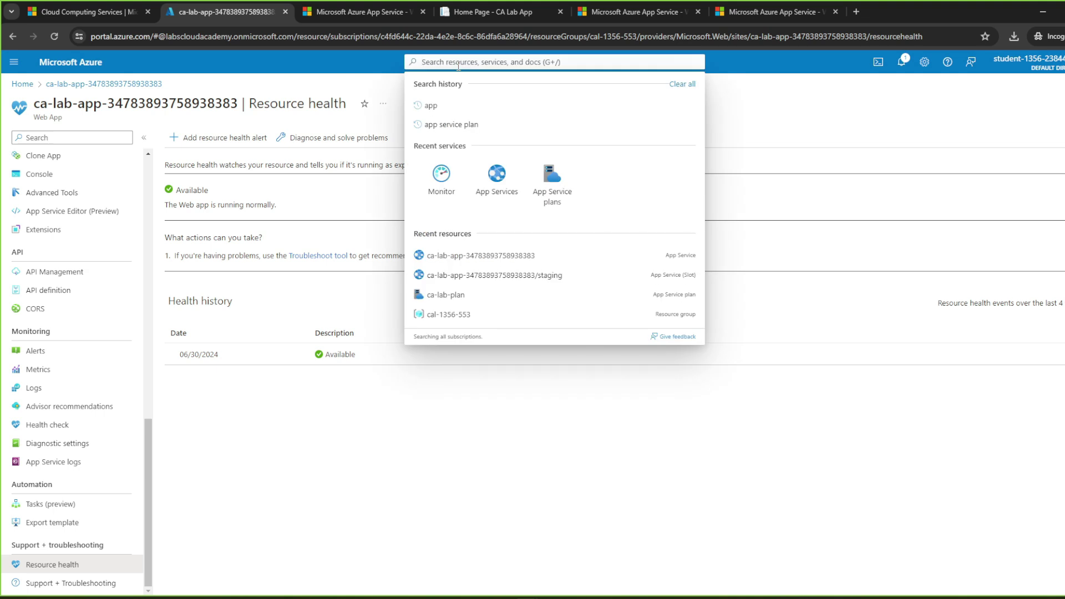
{"action": "key", "text": "ctrl+v"}
{"action": "left_click", "coordinate": [464, 158]}
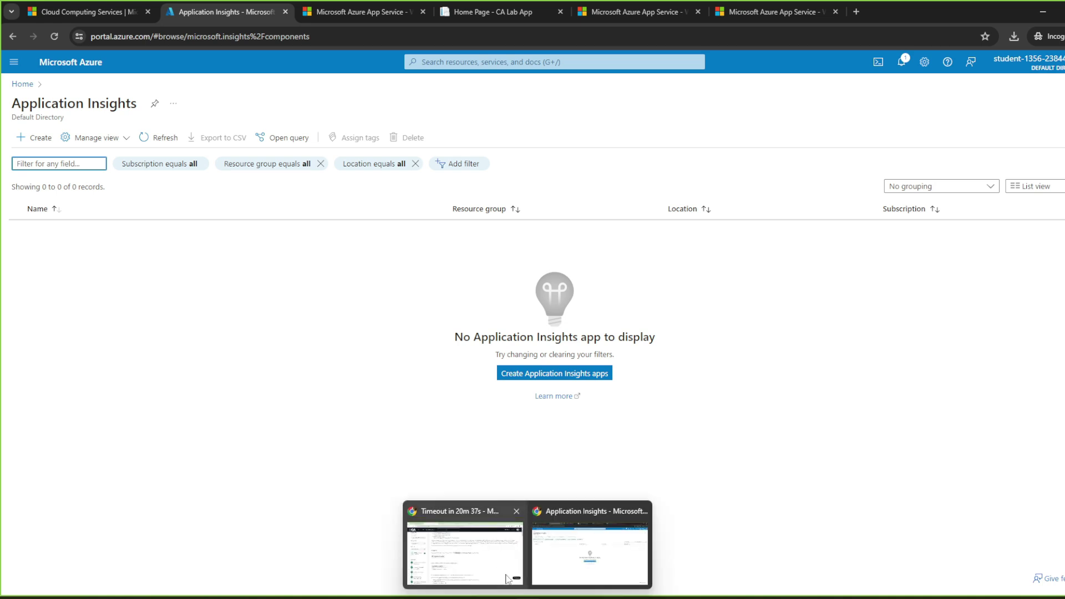
Read lab instruction 2, and start creating a new Application Insights resource in the Azure portal.
{"action": "left_click", "coordinate": [460, 541]}
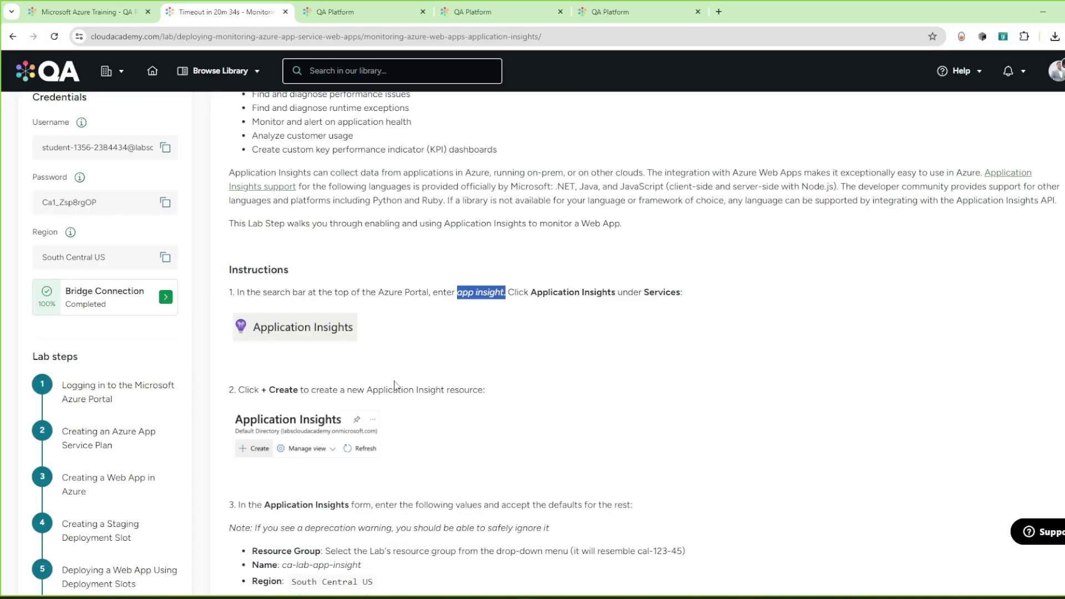
{"action": "scroll", "coordinate": [306, 455], "scroll_direction": "down", "scroll_amount": 2}
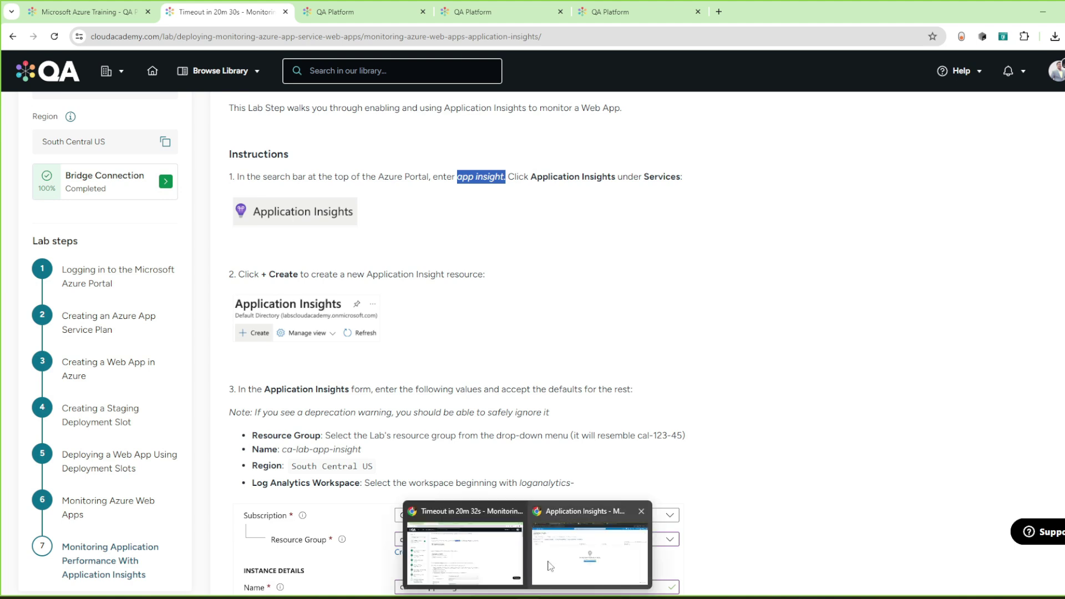
{"action": "left_click", "coordinate": [587, 541]}
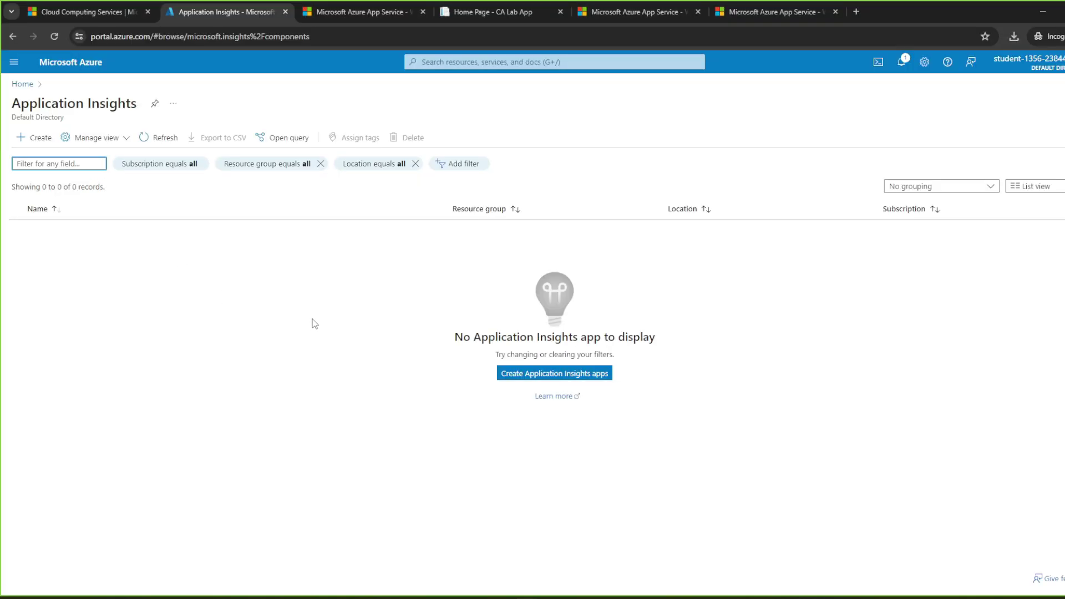
{"action": "left_click", "coordinate": [40, 139]}
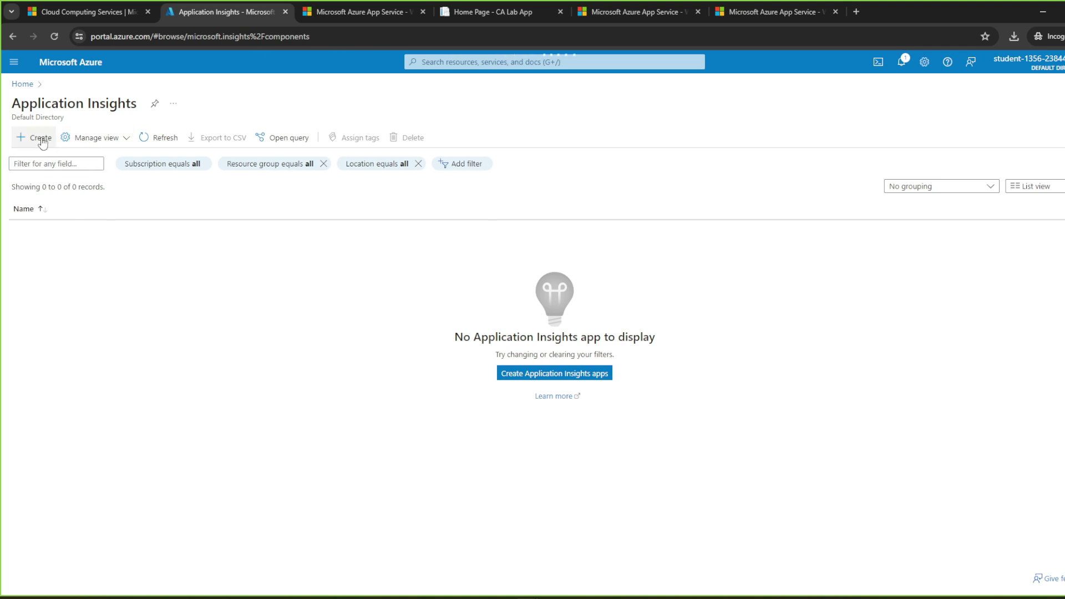
Review the form values in lab instruction 3, and copy the resource name ca-lab-app-insight.
{"action": "key", "text": "alt+Tab"}
{"action": "scroll", "coordinate": [345, 422], "scroll_direction": "down", "scroll_amount": 3}
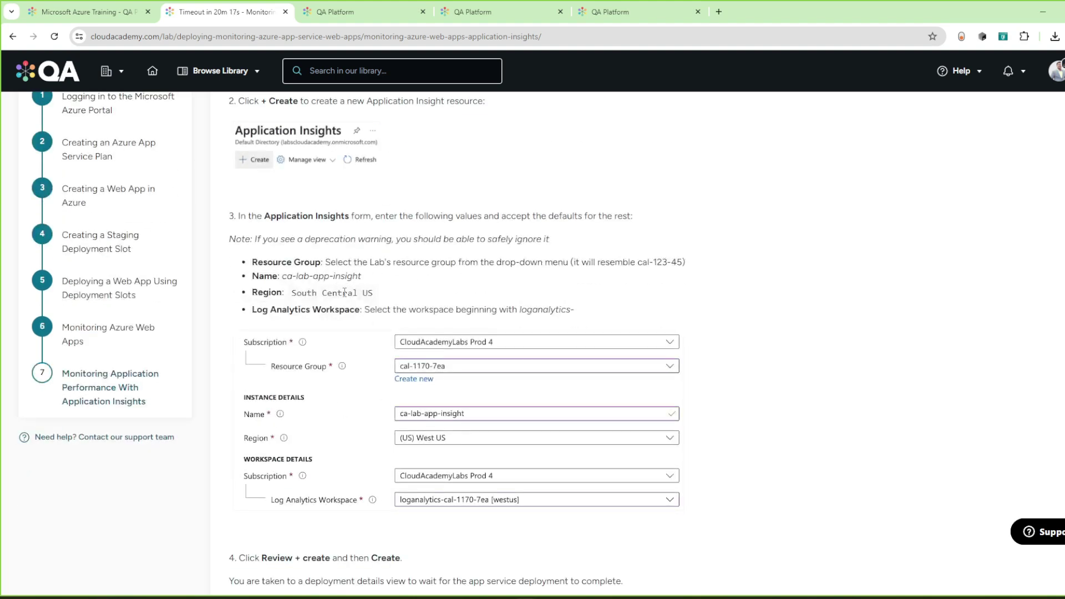
{"action": "left_click_drag", "start_coordinate": [283, 280], "coordinate": [363, 279]}
{"action": "right_click", "coordinate": [373, 281]}
{"action": "left_click", "coordinate": [388, 286]}
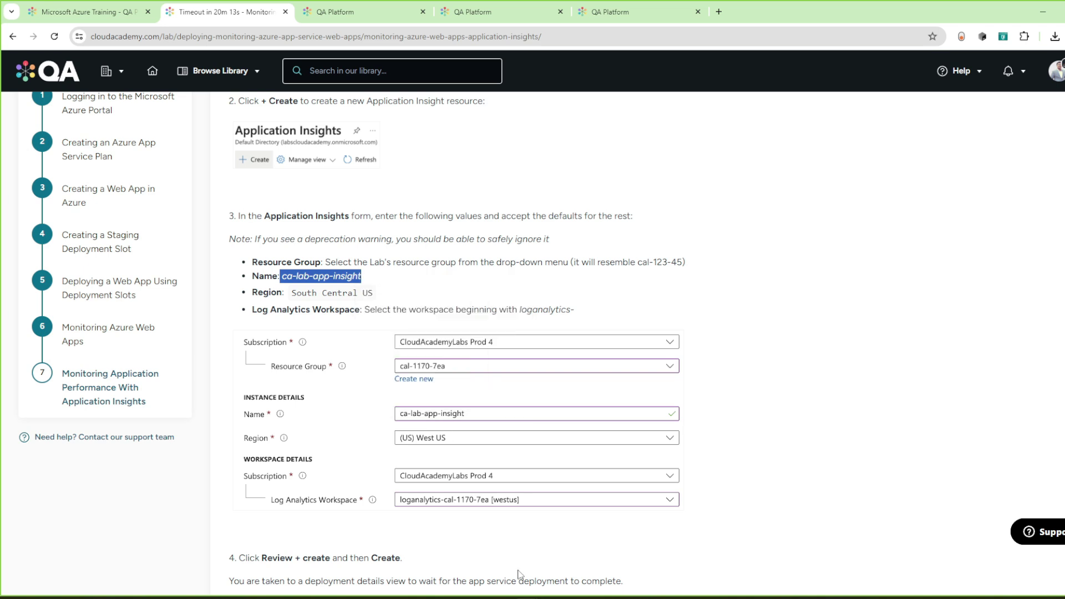
Fill in the Application Insights form with resource group cal-1356-553, name ca-lab-app-insight and region (US) South Central US.
{"action": "key", "text": "alt+Tab"}
{"action": "left_click", "coordinate": [195, 310]}
{"action": "left_click", "coordinate": [193, 349]}
{"action": "left_click", "coordinate": [195, 354]}
{"action": "key", "text": "ctrl+v"}
{"action": "left_click", "coordinate": [198, 379]}
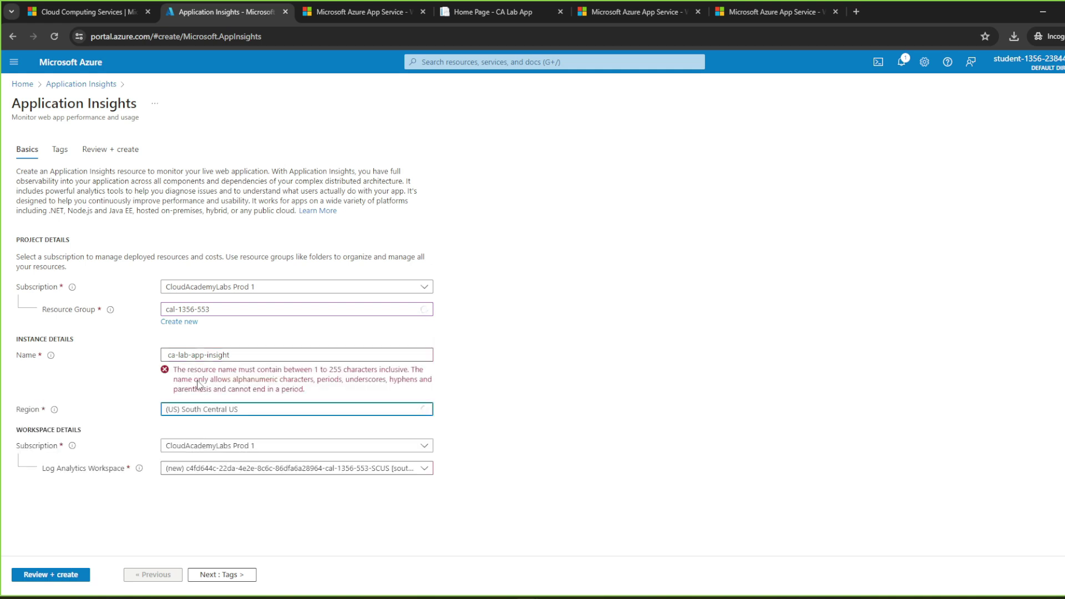
{"action": "left_click", "coordinate": [206, 415]}
Remove the leading space from the pasted Application Insights resource name so it reads ca-lab-app-insight.
{"action": "left_click", "coordinate": [453, 358]}
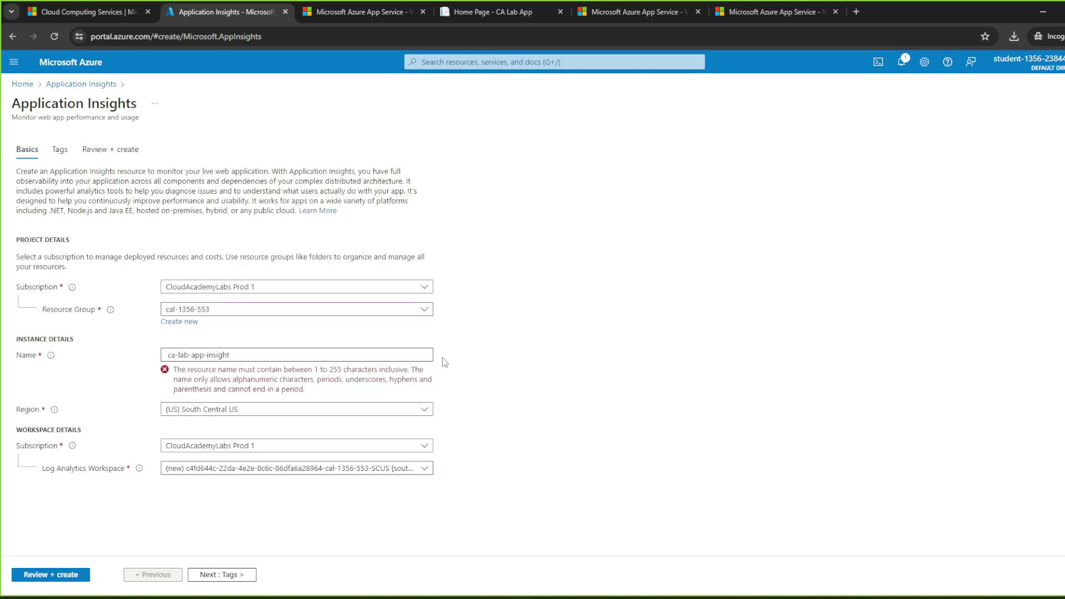
{"action": "left_click", "coordinate": [169, 351]}
{"action": "key", "text": "BackSpace"}
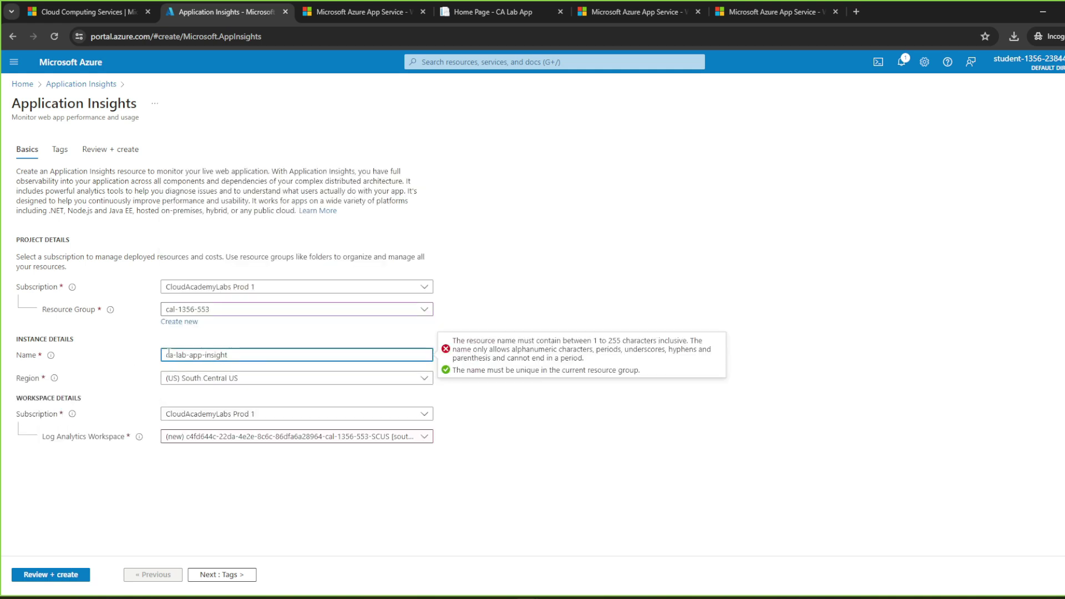
Check the workspace requirement in lab instruction 3, and set the Log Analytics Workspace to loganalytics-cal-1356-553 [southcentralus].
{"action": "left_click", "coordinate": [568, 236]}
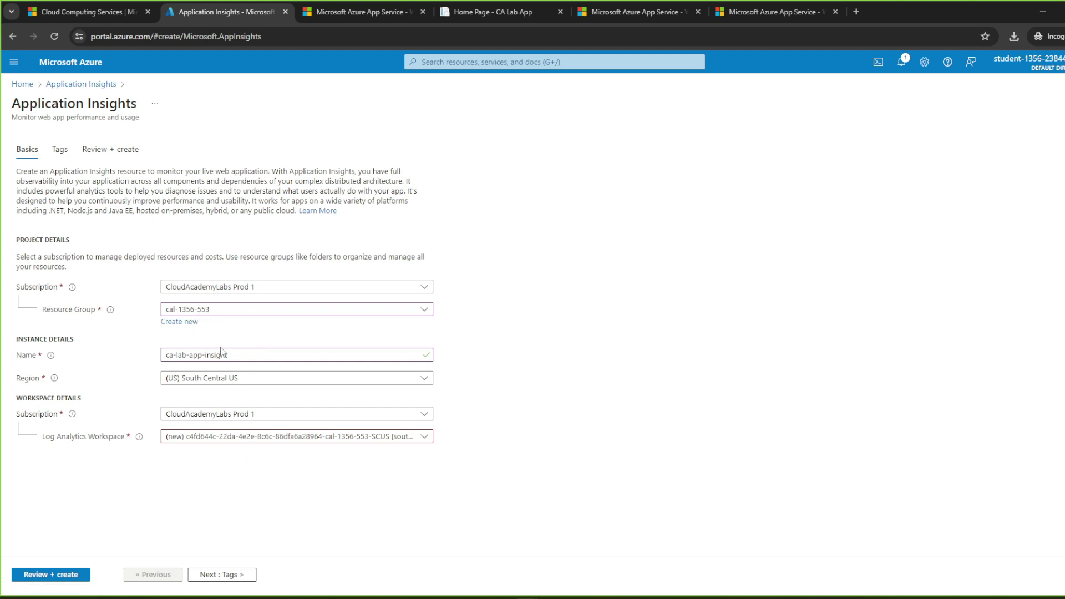
{"action": "left_click", "coordinate": [454, 516]}
{"action": "scroll", "coordinate": [432, 432], "scroll_direction": "down", "scroll_amount": 2}
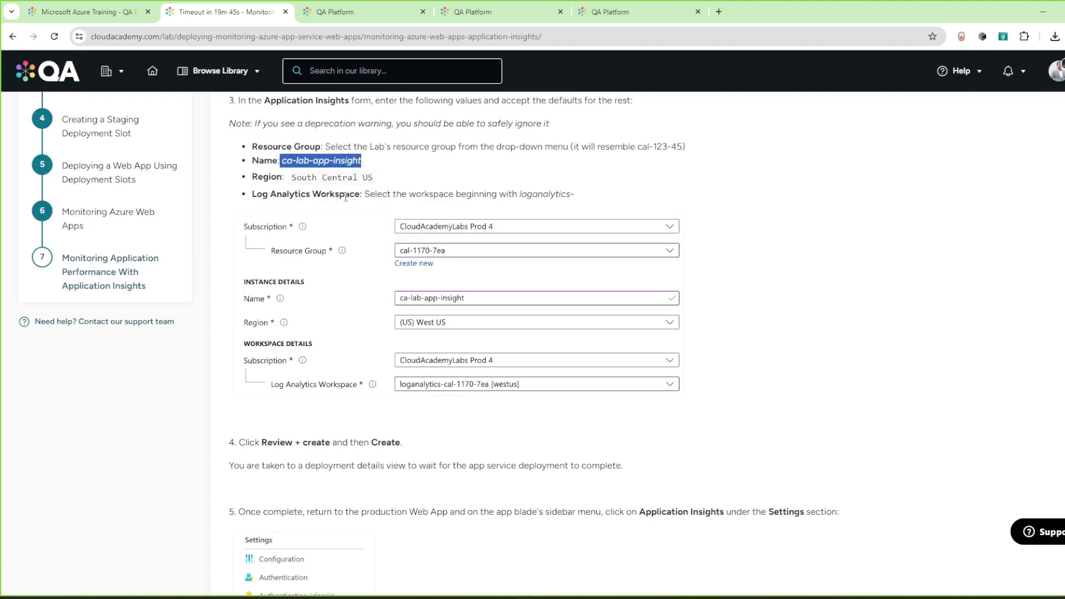
{"action": "left_click_drag", "start_coordinate": [371, 194], "coordinate": [572, 194]}
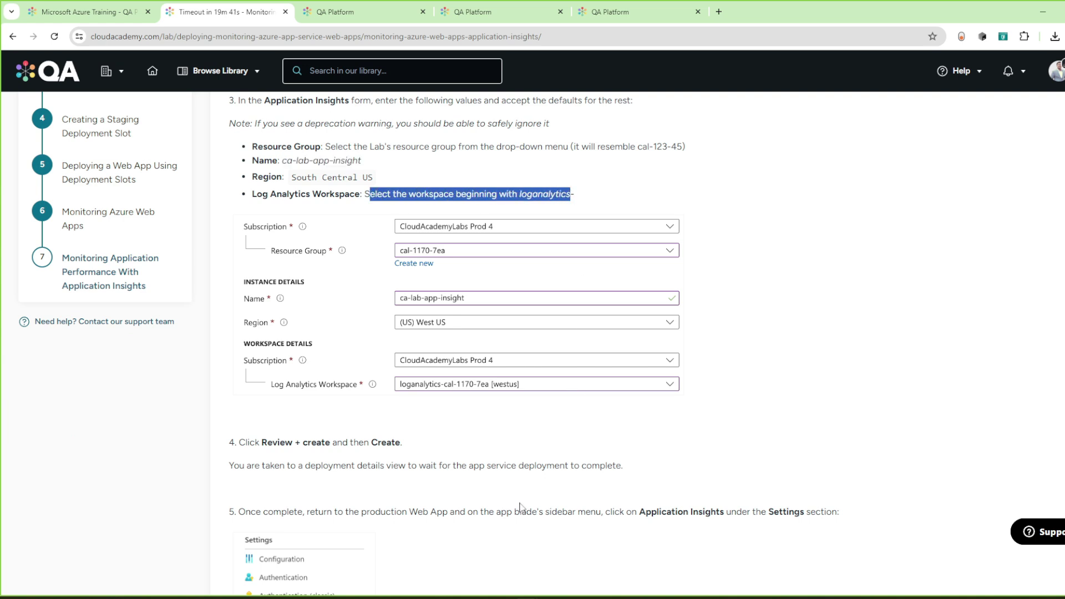
{"action": "mouse_move", "coordinate": [527, 596]}
{"action": "left_click", "coordinate": [590, 547]}
{"action": "left_click", "coordinate": [195, 437]}
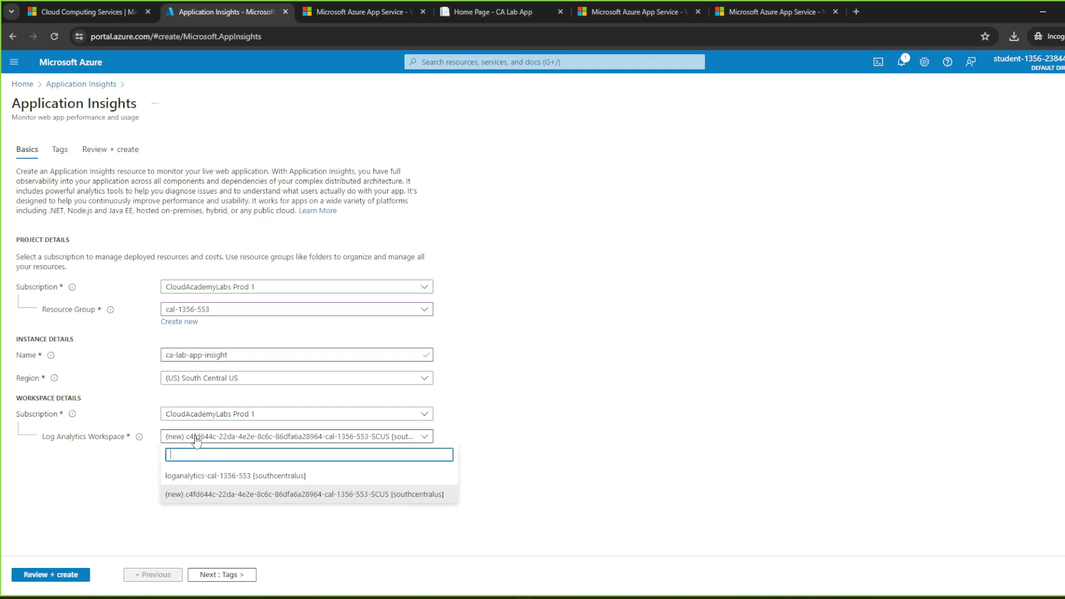
{"action": "left_click", "coordinate": [227, 477]}
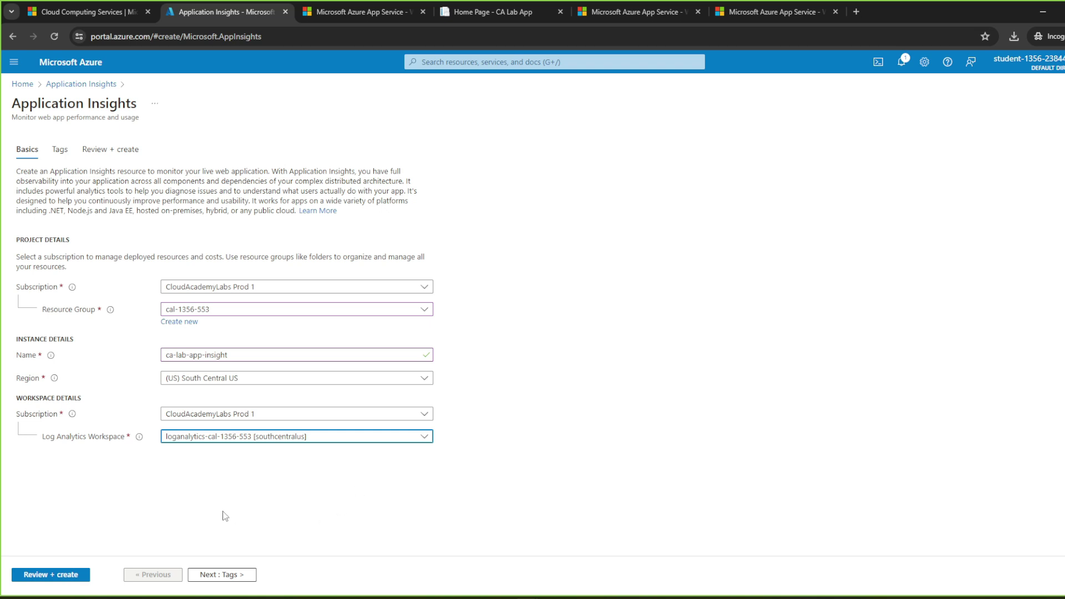
Validate the Application Insights configuration, check lab instruction 4, and create the ca-lab-app-insight resource.
{"action": "left_click", "coordinate": [74, 577]}
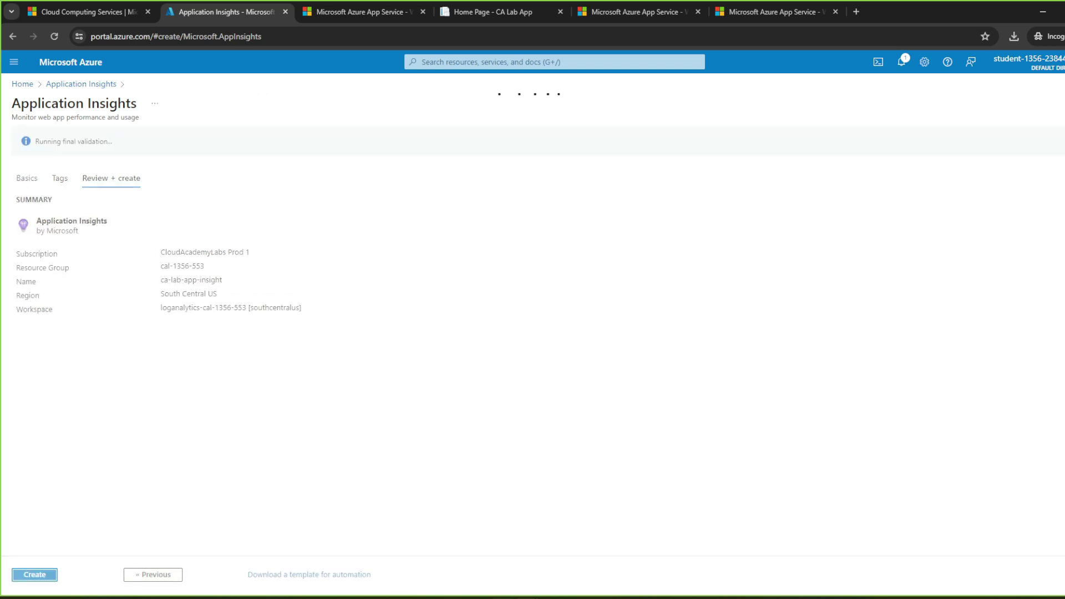
{"action": "key", "text": "alt+Tab"}
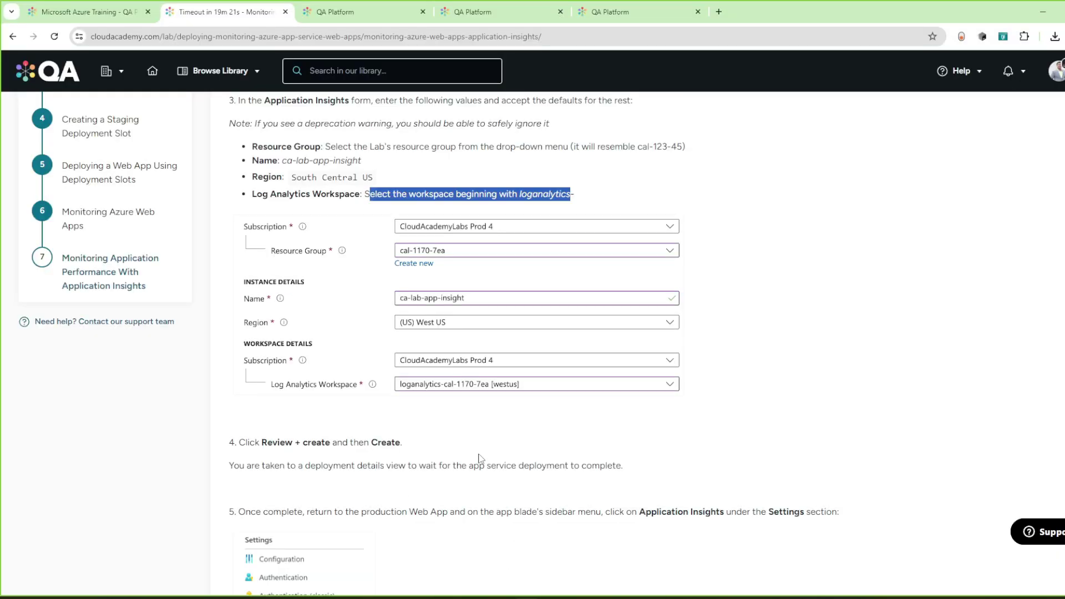
{"action": "scroll", "coordinate": [480, 458], "scroll_direction": "down", "scroll_amount": 1}
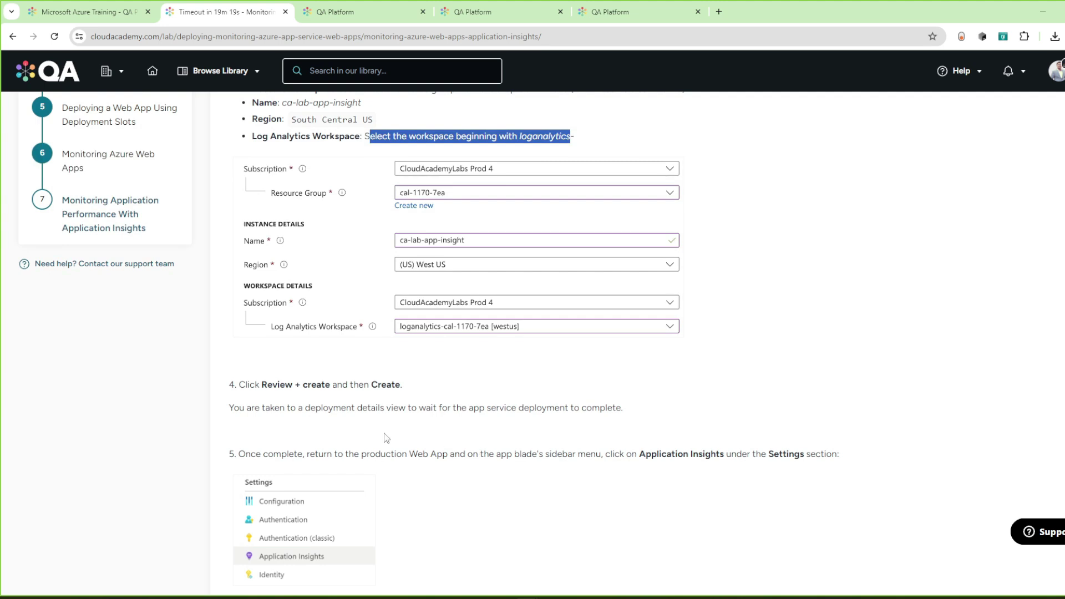
{"action": "scroll", "coordinate": [311, 426], "scroll_direction": "down", "scroll_amount": 2}
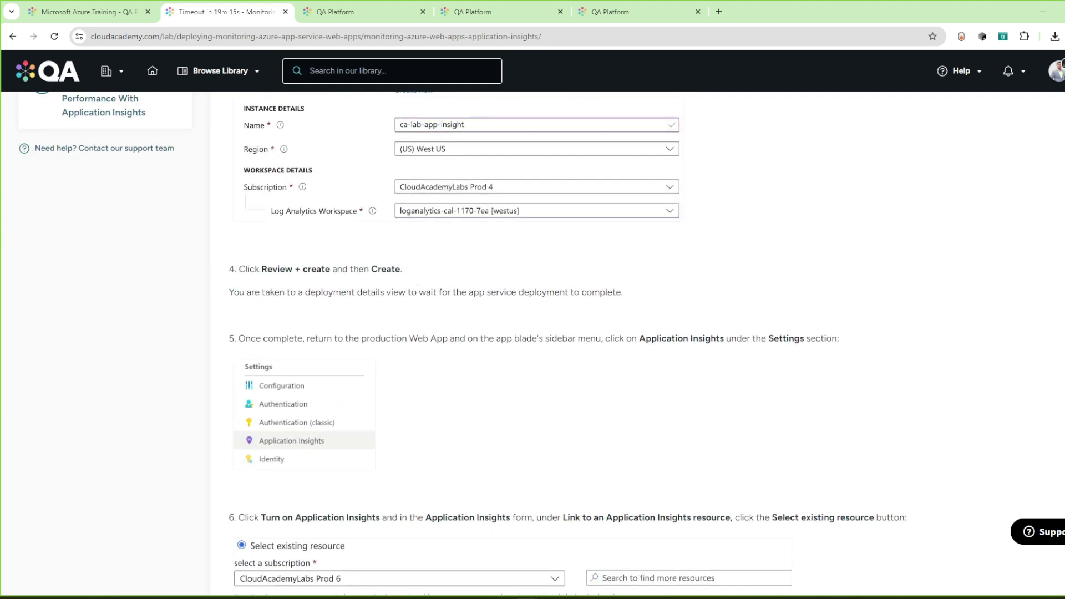
{"action": "left_click", "coordinate": [585, 565]}
{"action": "left_click", "coordinate": [34, 575]}
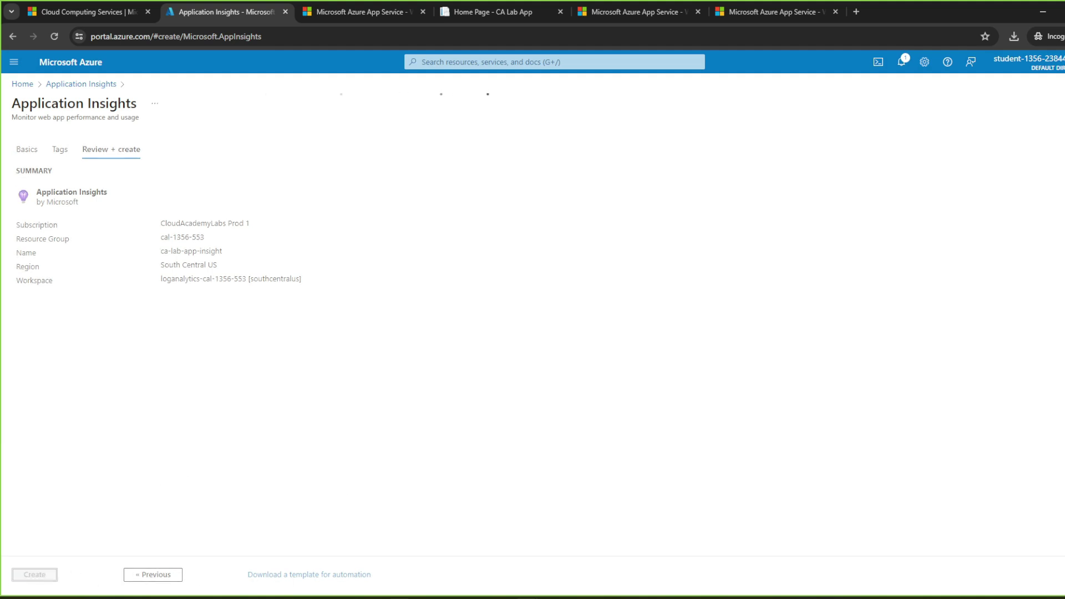
{"action": "left_click", "coordinate": [513, 575]}
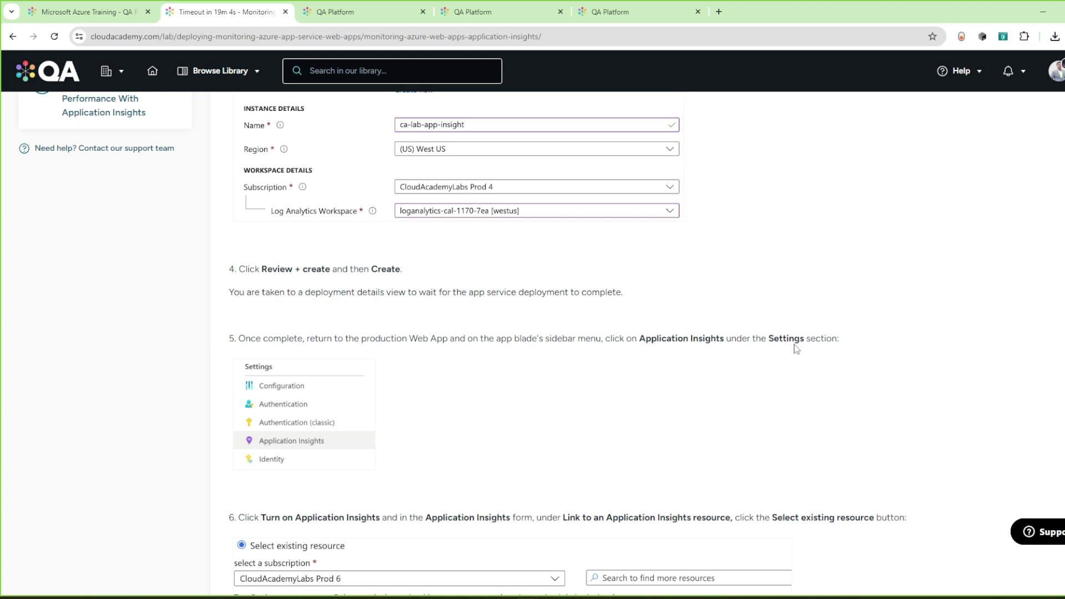
{"action": "scroll", "coordinate": [797, 344], "scroll_direction": "down", "scroll_amount": 2}
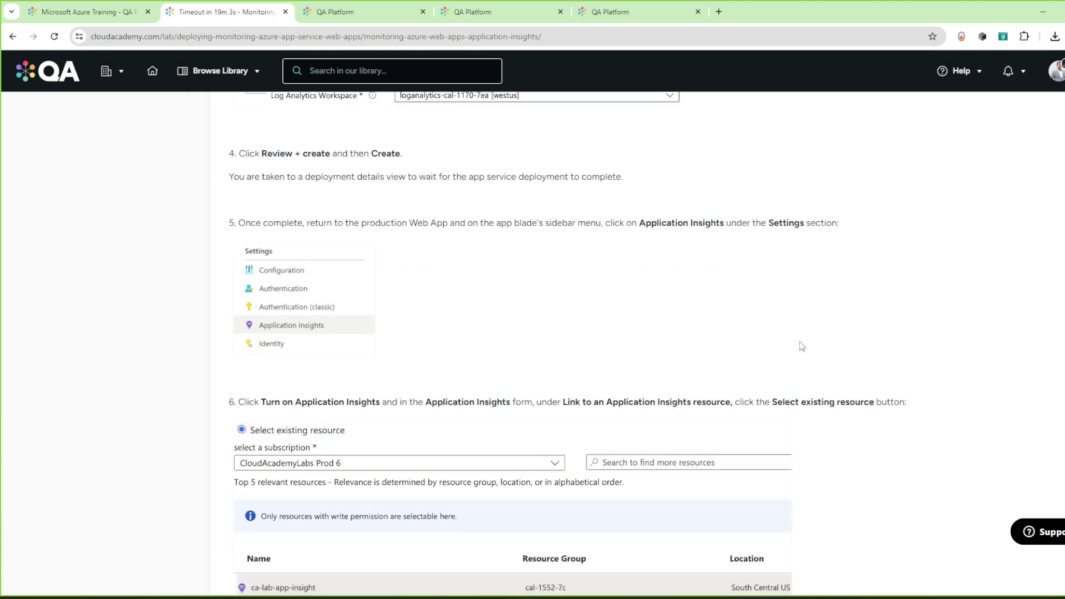
{"action": "mouse_move", "coordinate": [533, 597]}
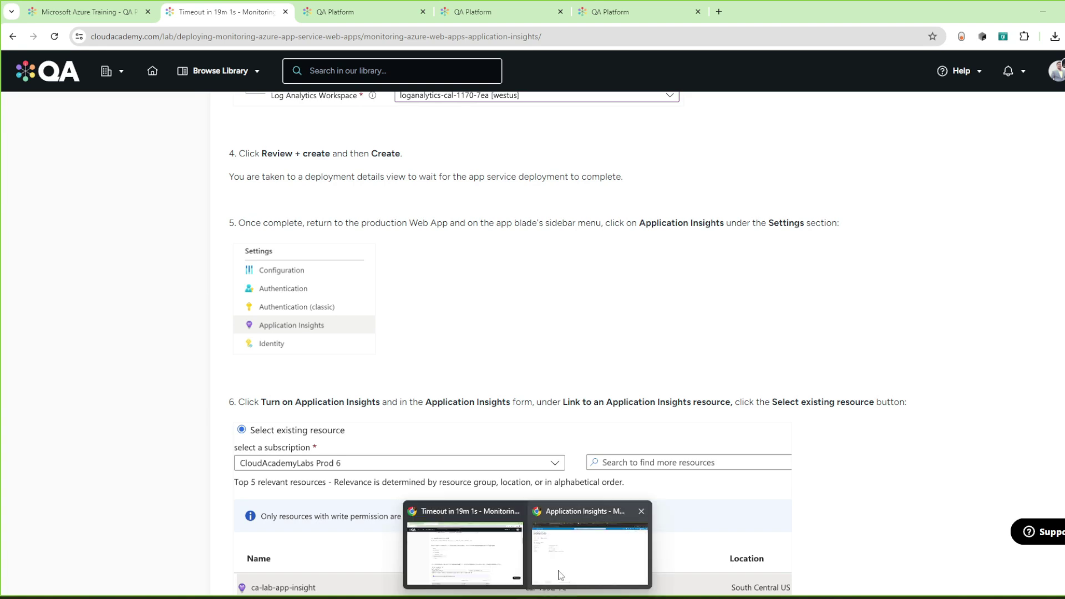
{"action": "left_click", "coordinate": [562, 571]}
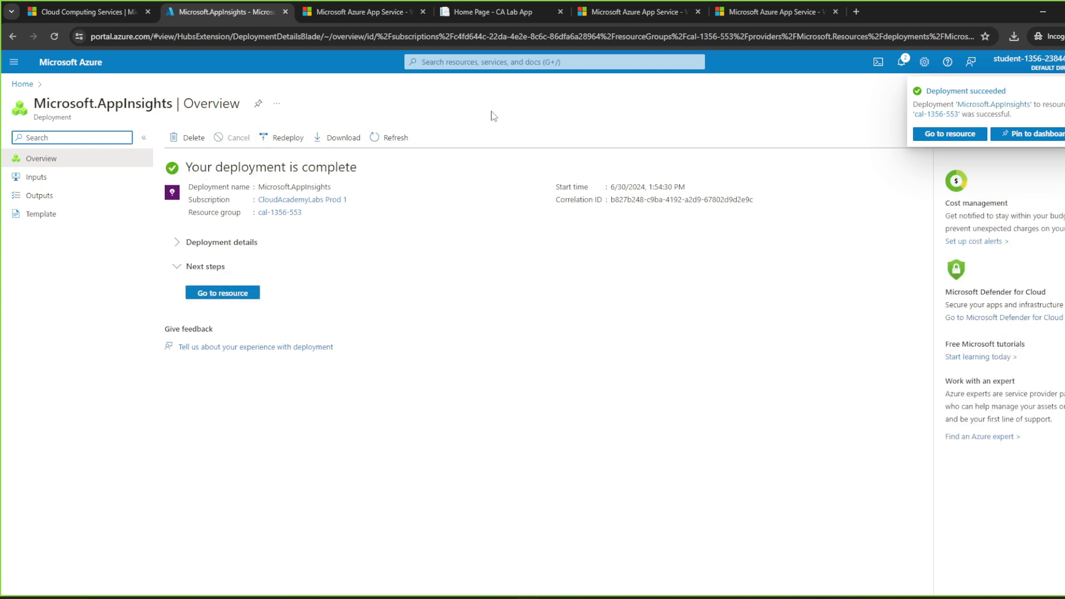
{"action": "left_click", "coordinate": [490, 66]}
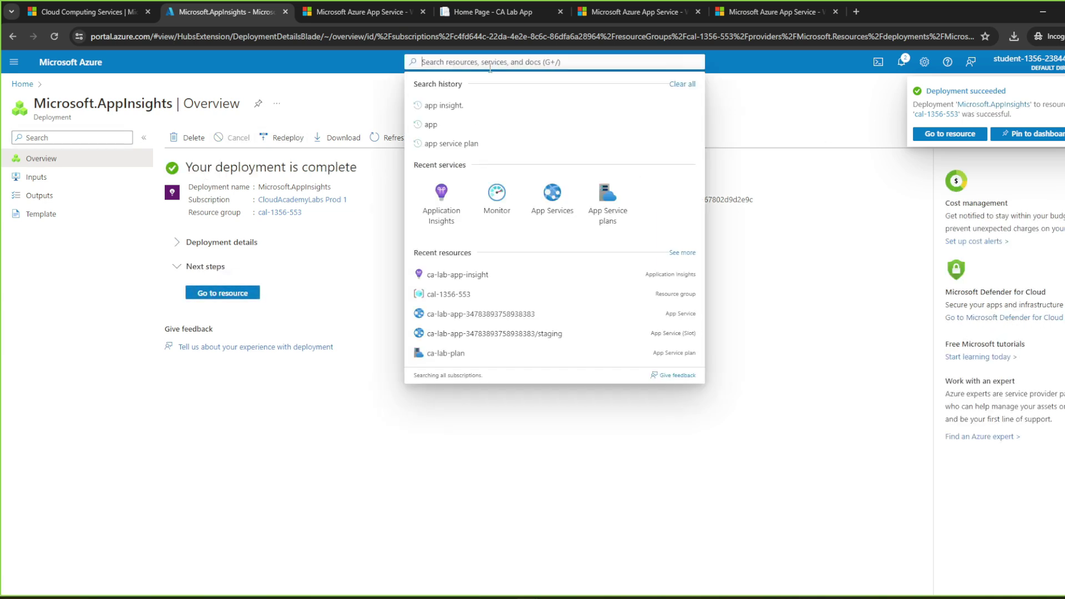
{"action": "left_click", "coordinate": [552, 205]}
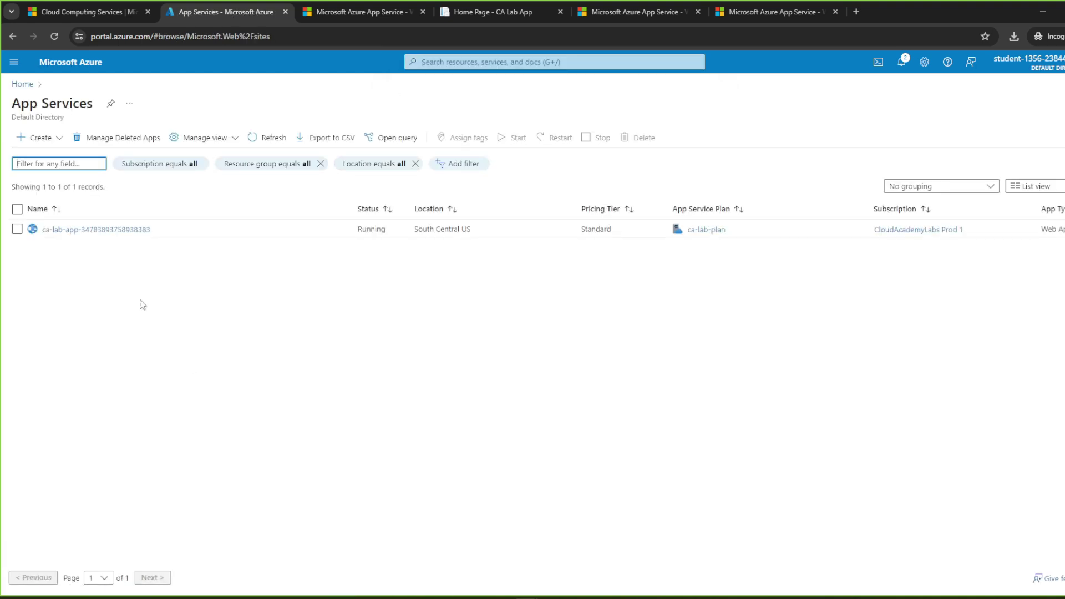
{"action": "left_click", "coordinate": [119, 229]}
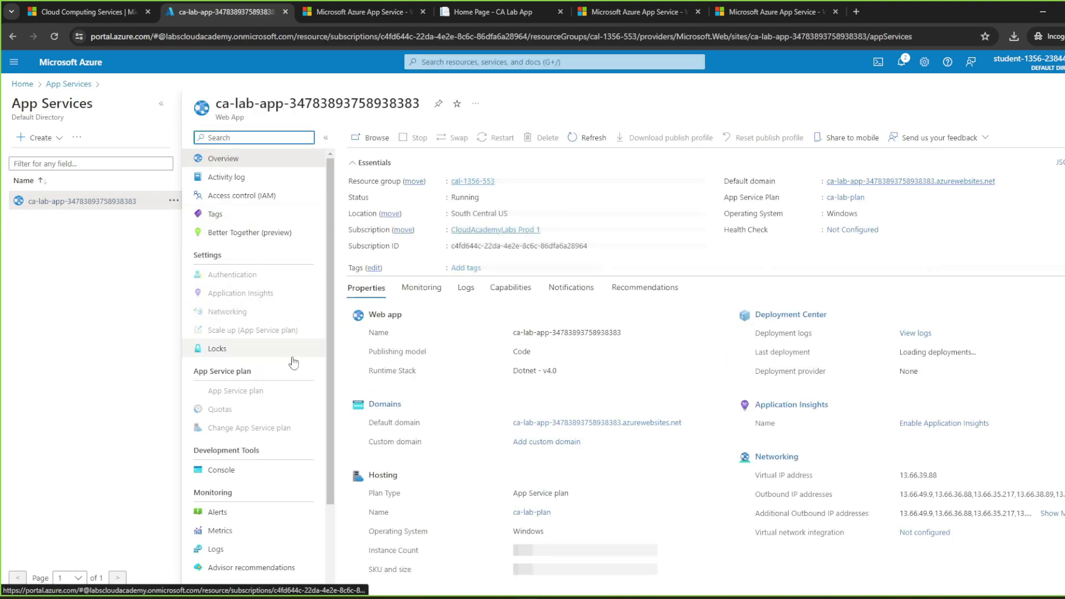
Recheck lab instruction 5, and open the production web app's Application Insights settings.
{"action": "scroll", "coordinate": [258, 410], "scroll_direction": "down", "scroll_amount": 3}
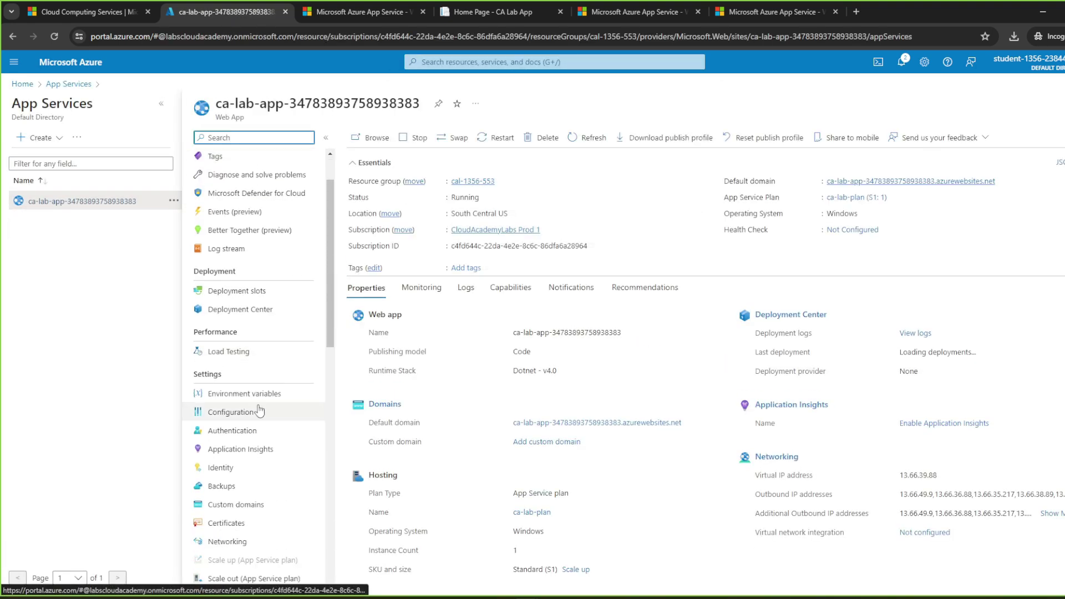
{"action": "mouse_move", "coordinate": [527, 593]}
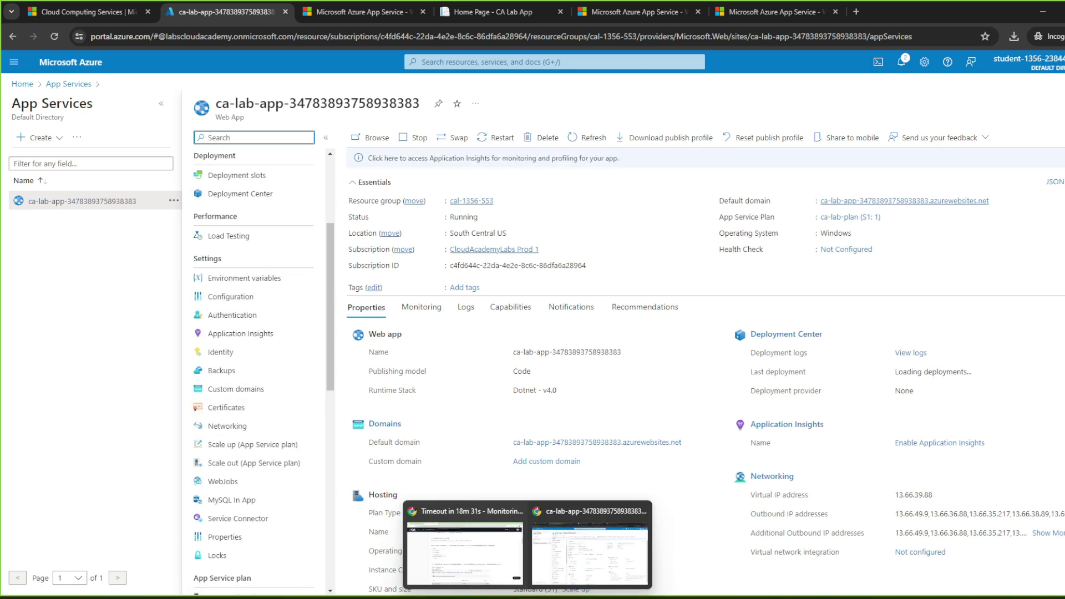
{"action": "left_click", "coordinate": [494, 570]}
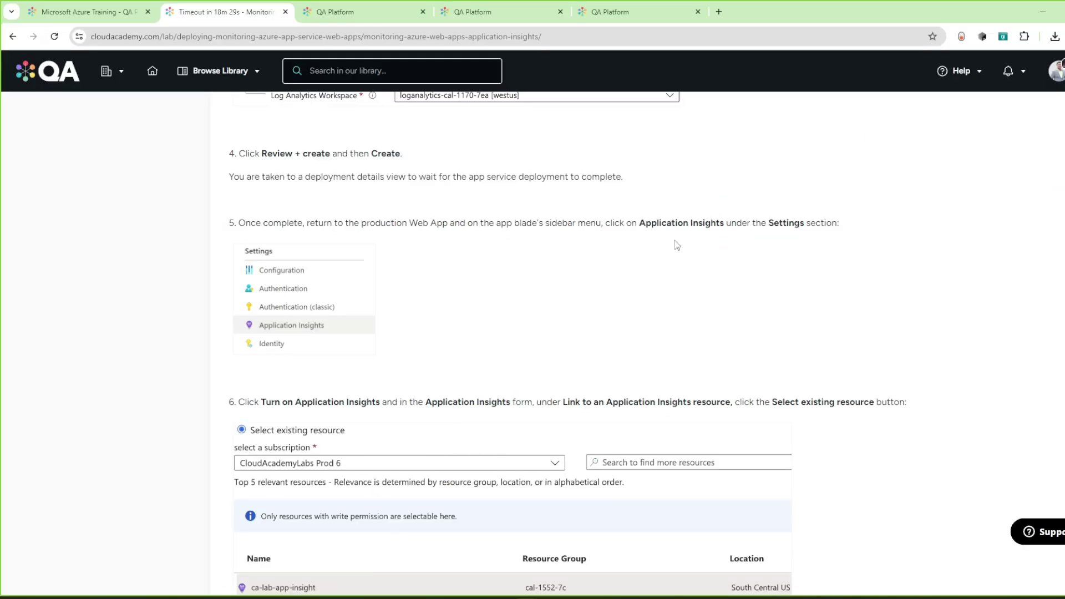
{"action": "scroll", "coordinate": [622, 534], "scroll_direction": "up", "scroll_amount": 1}
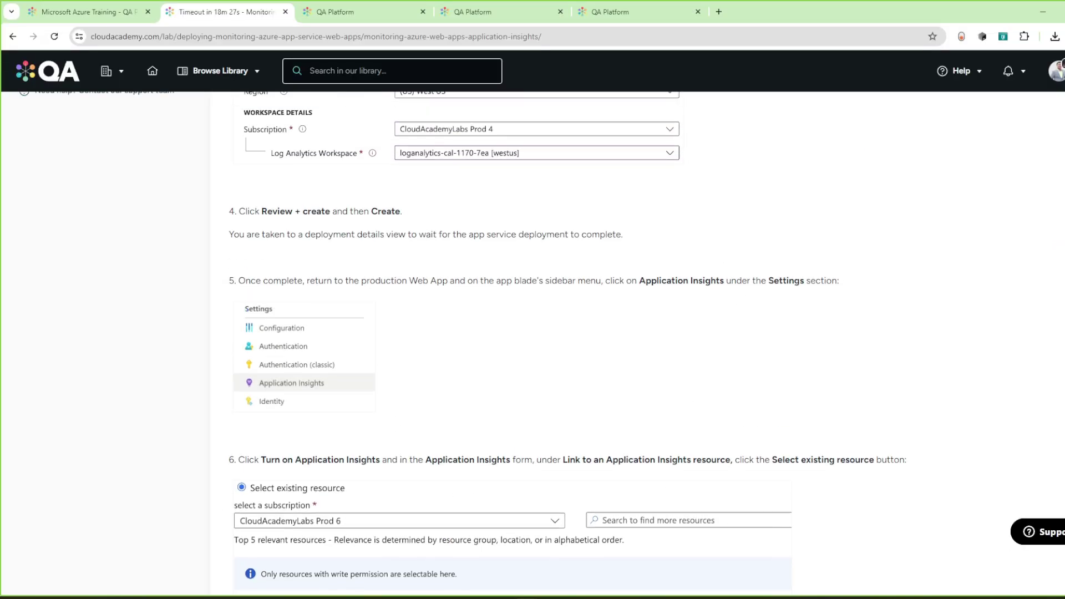
{"action": "left_click", "coordinate": [556, 576]}
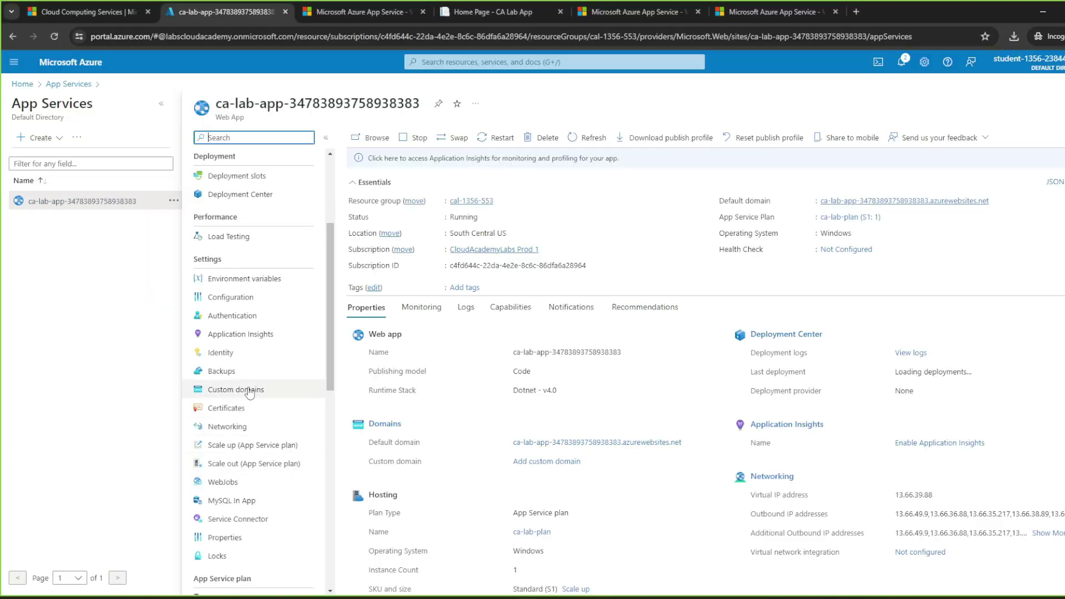
{"action": "scroll", "coordinate": [224, 389], "scroll_direction": "up", "scroll_amount": 2}
{"action": "scroll", "coordinate": [231, 381], "scroll_direction": "down", "scroll_amount": 1}
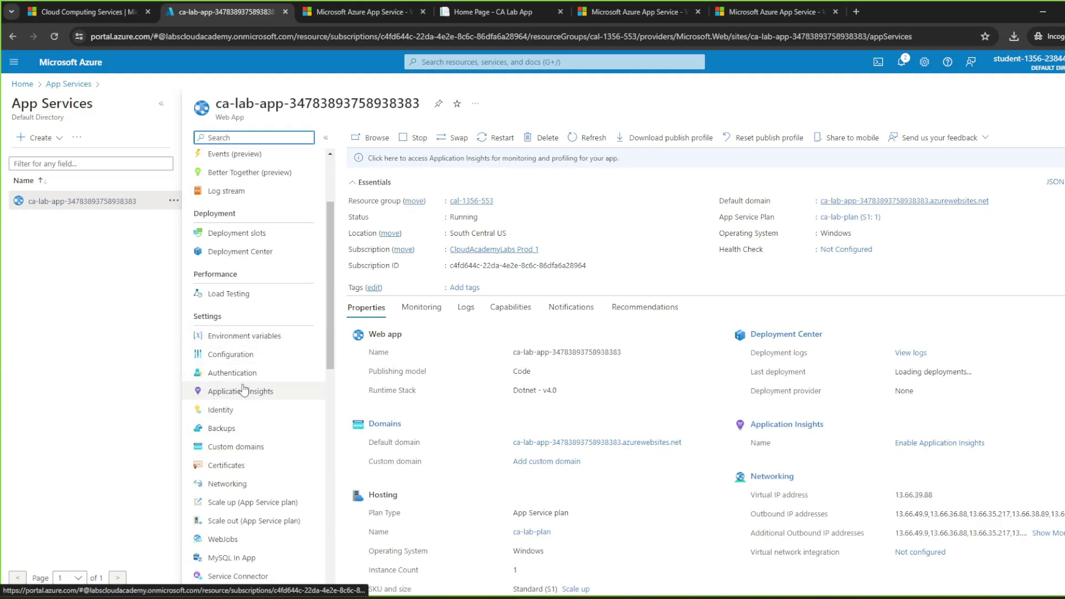
{"action": "left_click", "coordinate": [240, 391]}
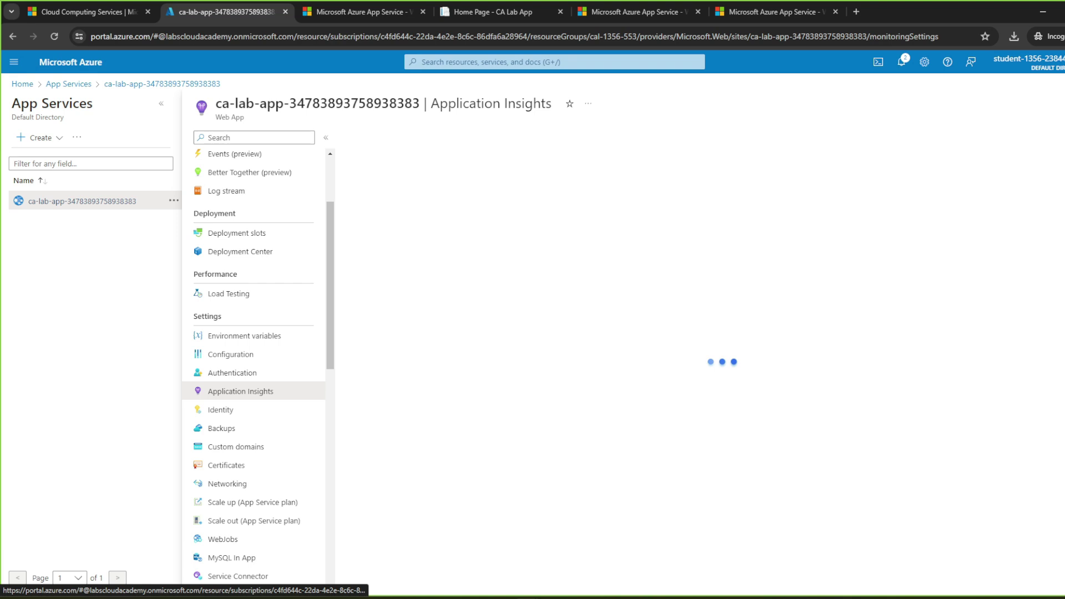
Read lab instruction 6, and turn on Application Insights for the production web app.
{"action": "mouse_move", "coordinate": [532, 592]}
{"action": "left_click", "coordinate": [466, 549]}
{"action": "scroll", "coordinate": [327, 420], "scroll_direction": "down", "scroll_amount": 1}
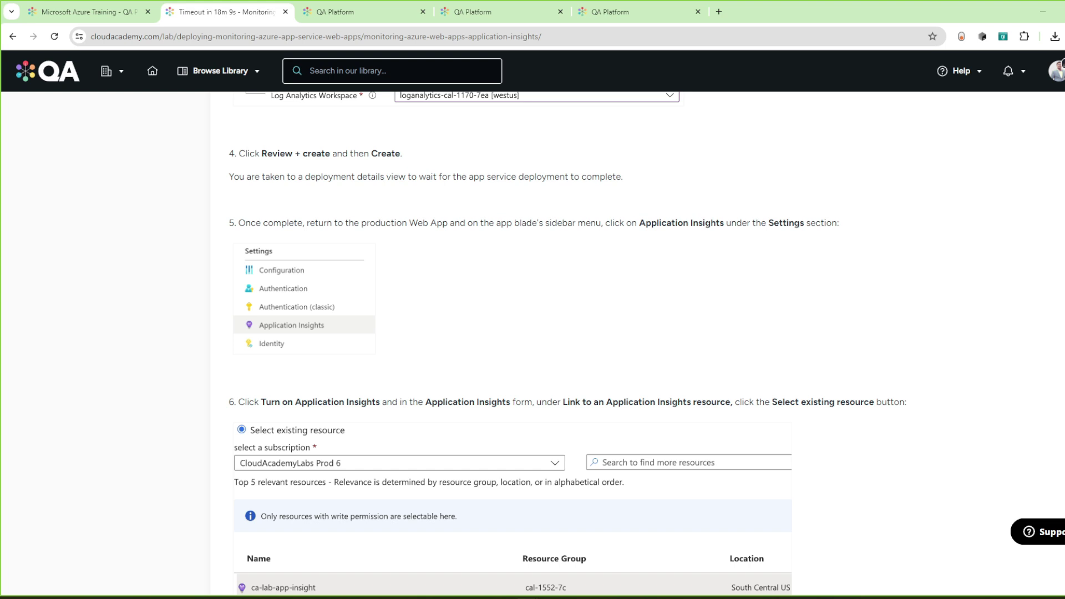
{"action": "mouse_move", "coordinate": [560, 588]}
{"action": "left_click", "coordinate": [542, 552]}
{"action": "left_click", "coordinate": [408, 175]}
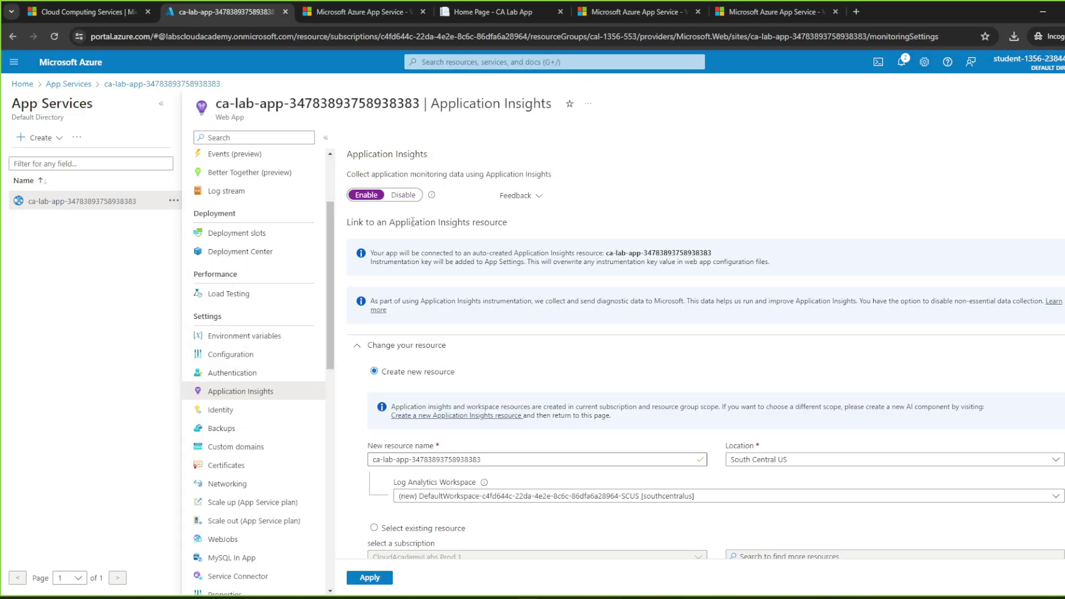
Compare the resource link form with lab instruction 6, keep Application Insights enabled, and choose to link an existing resource.
{"action": "scroll", "coordinate": [449, 280], "scroll_direction": "down", "scroll_amount": 1}
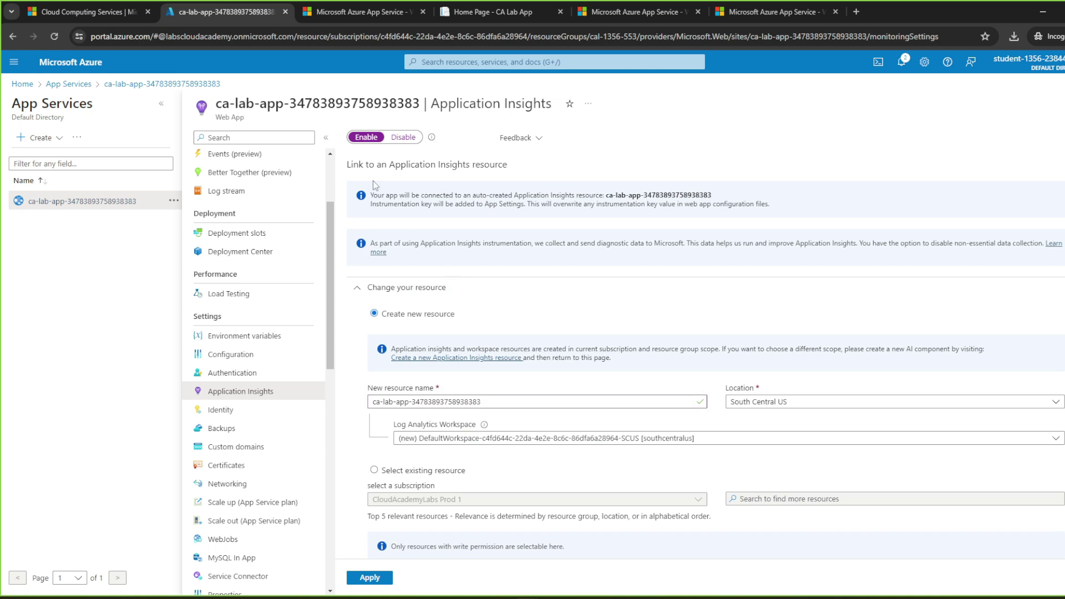
{"action": "scroll", "coordinate": [411, 319], "scroll_direction": "down", "scroll_amount": 2}
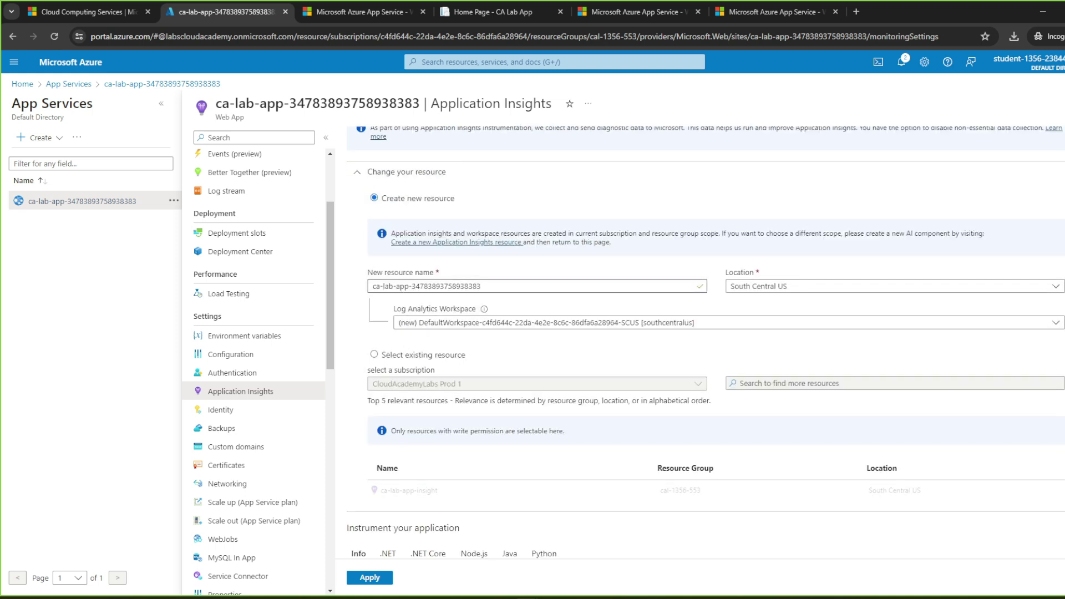
{"action": "left_click", "coordinate": [490, 572]}
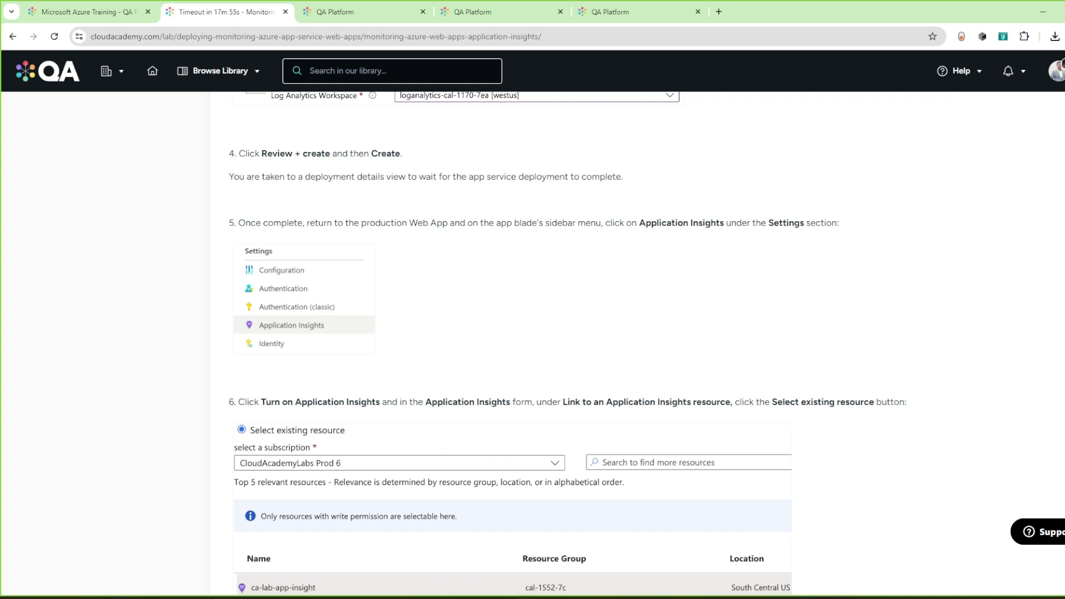
{"action": "left_click", "coordinate": [546, 561]}
{"action": "left_click", "coordinate": [416, 286]}
{"action": "scroll", "coordinate": [455, 274], "scroll_direction": "up", "scroll_amount": 3}
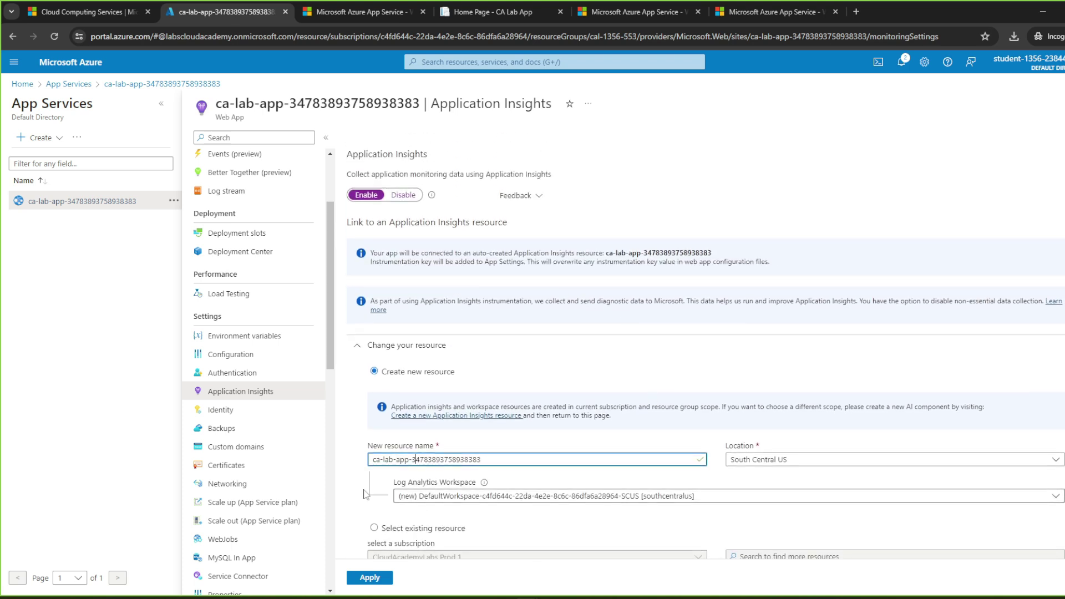
{"action": "left_click", "coordinate": [403, 195]}
{"action": "left_click", "coordinate": [369, 195]}
{"action": "scroll", "coordinate": [468, 330], "scroll_direction": "down", "scroll_amount": 4}
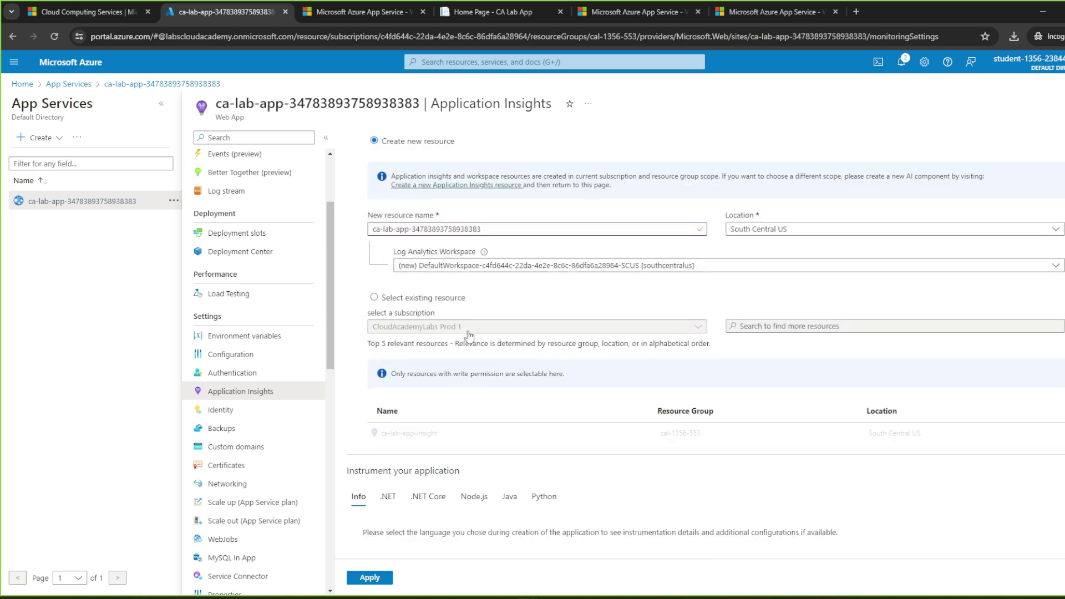
{"action": "left_click", "coordinate": [417, 298]}
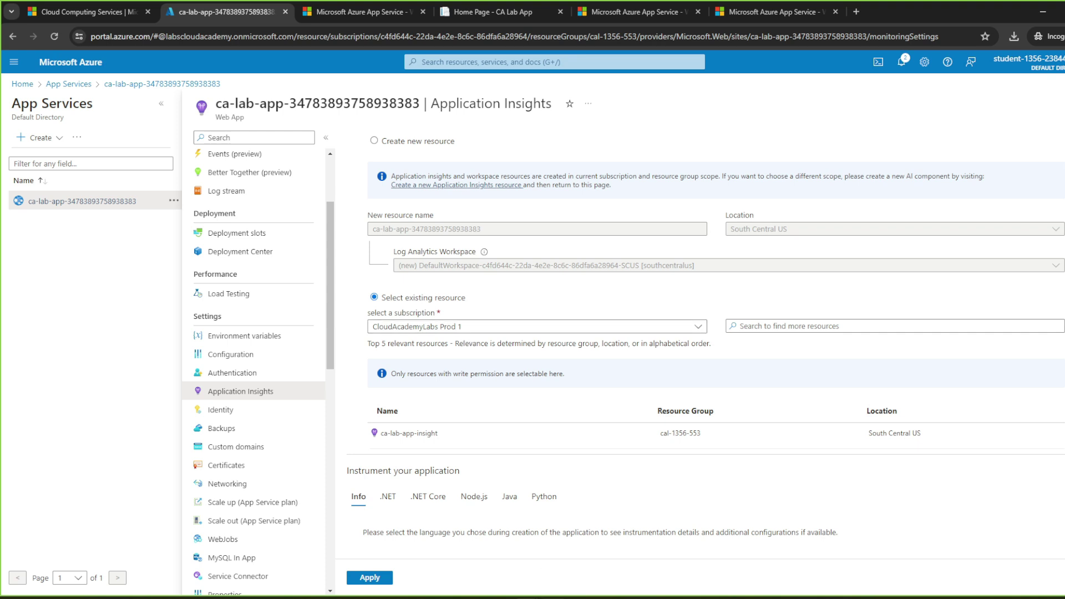
Read lab instructions 7 and 8, and select the existing ca-lab-app-insight resource for the web app.
{"action": "left_click", "coordinate": [455, 546]}
{"action": "scroll", "coordinate": [252, 413], "scroll_direction": "down", "scroll_amount": 1}
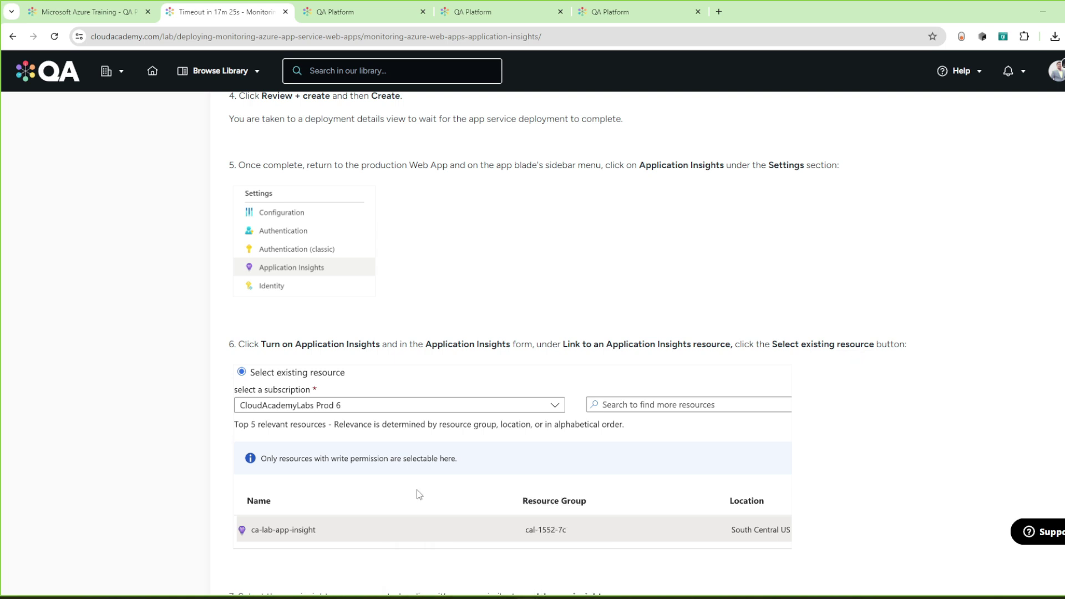
{"action": "scroll", "coordinate": [419, 495], "scroll_direction": "down", "scroll_amount": 3}
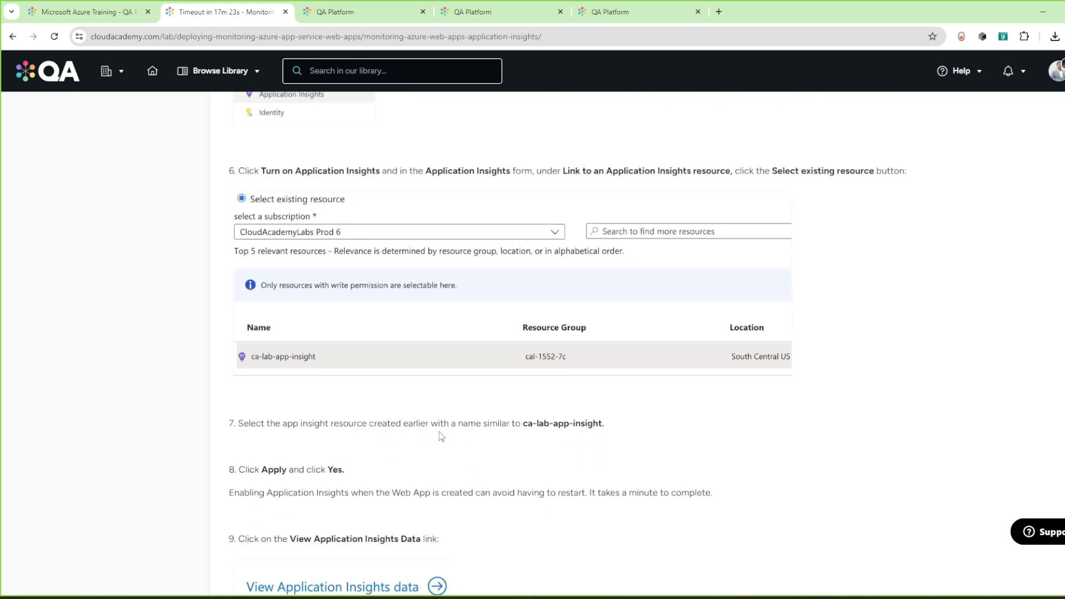
{"action": "mouse_move", "coordinate": [544, 596]}
{"action": "left_click", "coordinate": [585, 577]}
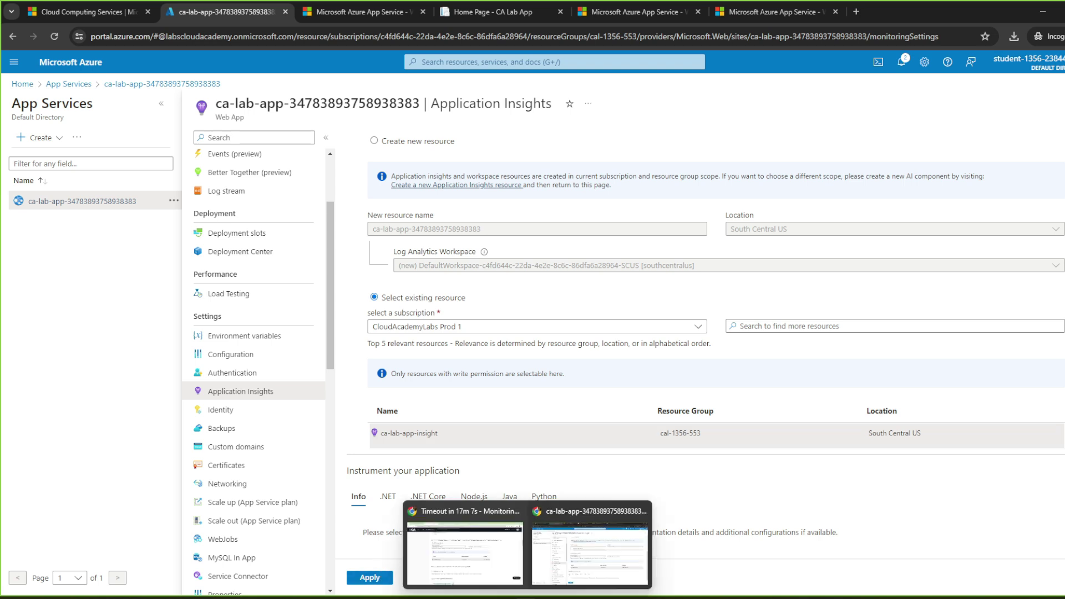
Recheck lab instruction 8, then apply the Application Insights monitoring settings to the web app and confirm the site restart.
{"action": "left_click", "coordinate": [502, 572]}
{"action": "scroll", "coordinate": [375, 528], "scroll_direction": "down", "scroll_amount": 1}
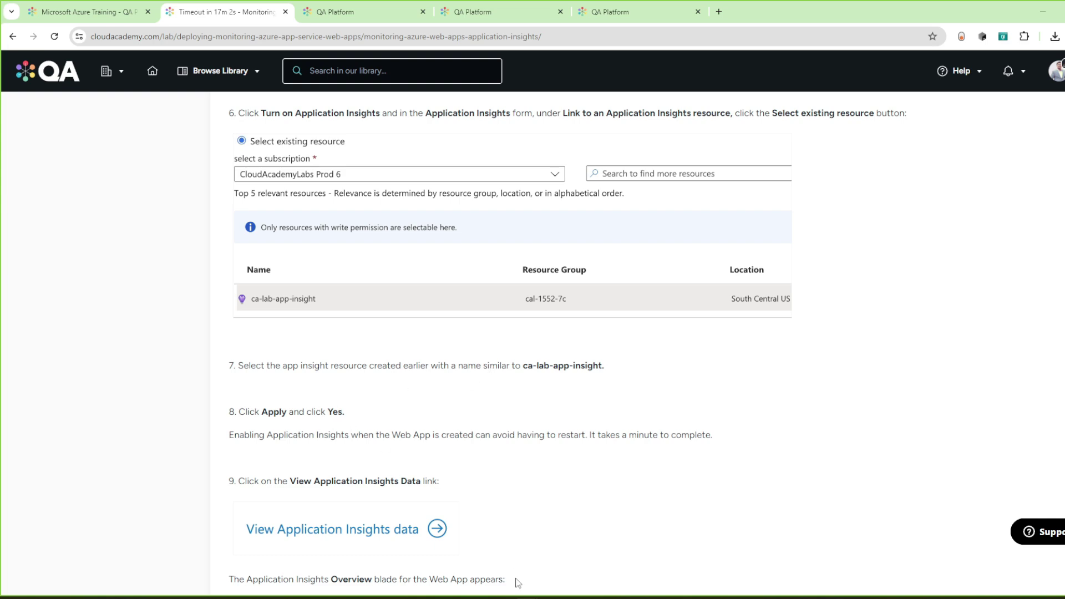
{"action": "left_click", "coordinate": [553, 585]}
{"action": "left_click", "coordinate": [391, 578]}
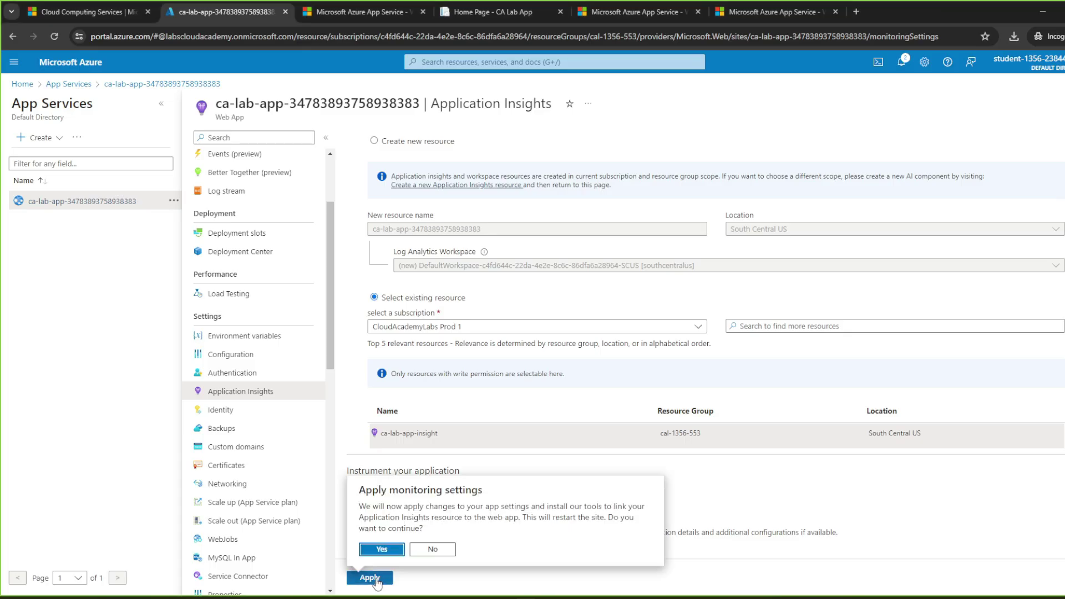
{"action": "left_click", "coordinate": [395, 554]}
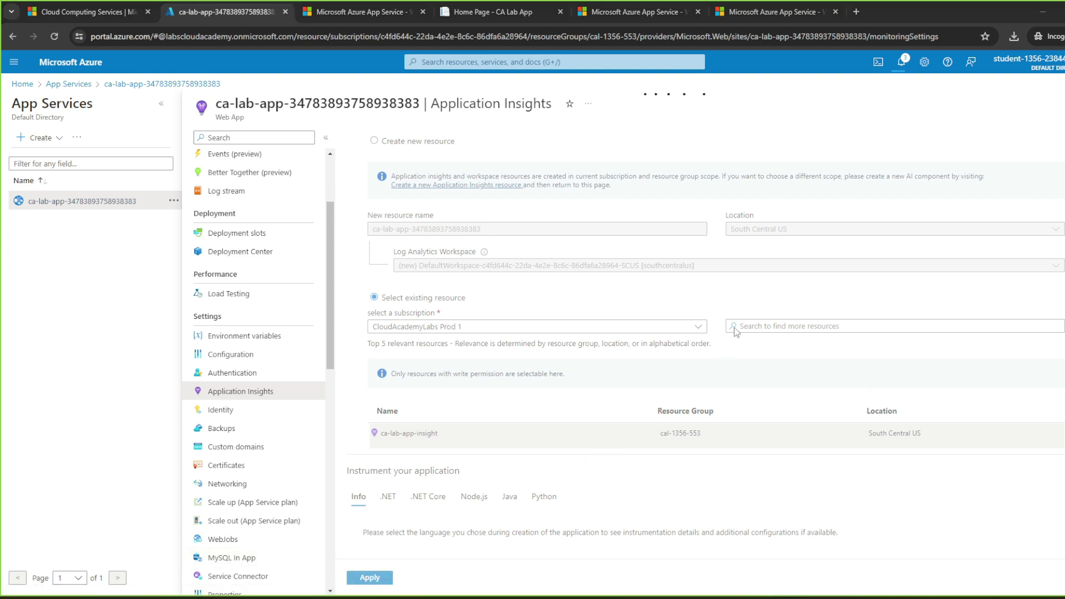
Switch to OneNote, underline app-567 in black, outline it and its staging clone in red, and add a red arrow labelled "insi" above app-567.
{"action": "key", "text": "alt+Tab"}
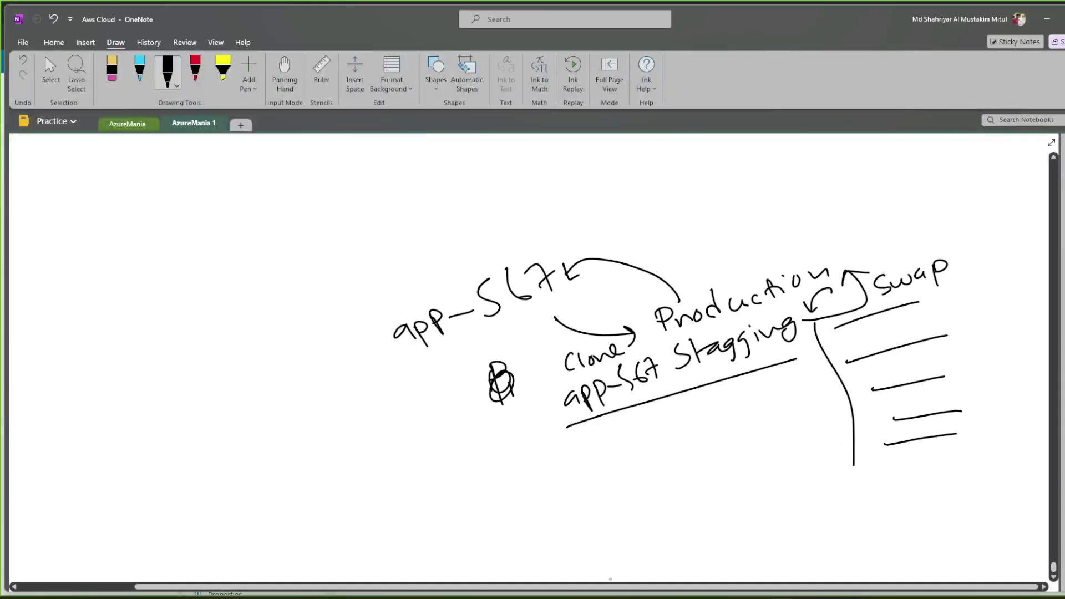
{"action": "left_click_drag", "start_coordinate": [395, 367], "coordinate": [673, 273]}
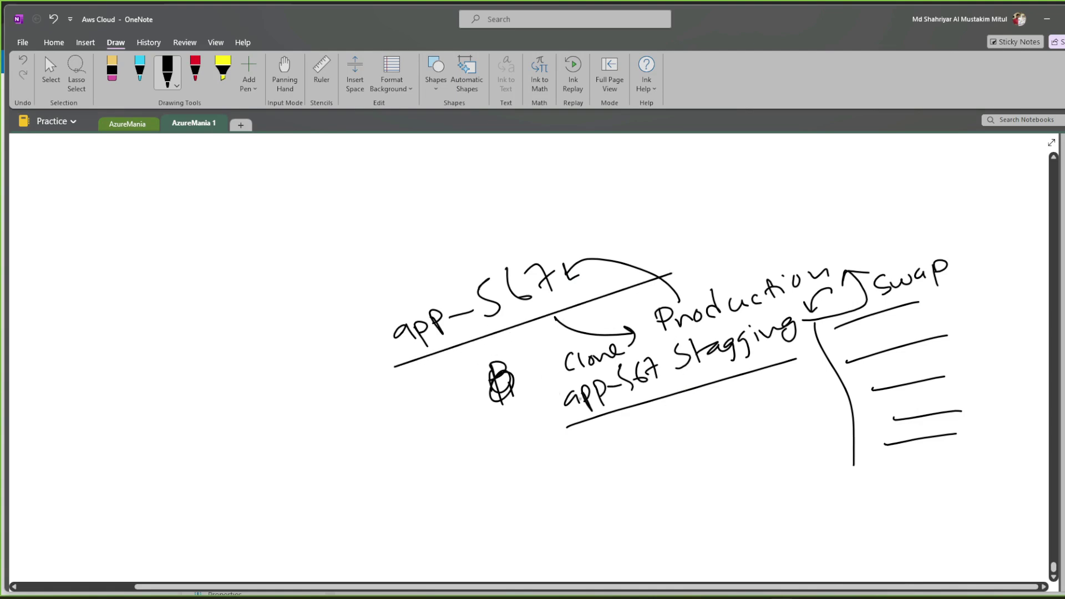
{"action": "left_click", "coordinate": [195, 69]}
{"action": "mouse_move", "coordinate": [361, 304]}
{"action": "left_mouse_down"}
{"action": "mouse_move", "coordinate": [380, 375]}
{"action": "mouse_move", "coordinate": [694, 233]}
{"action": "mouse_move", "coordinate": [471, 336]}
{"action": "mouse_move", "coordinate": [425, 345]}
{"action": "left_mouse_up"}
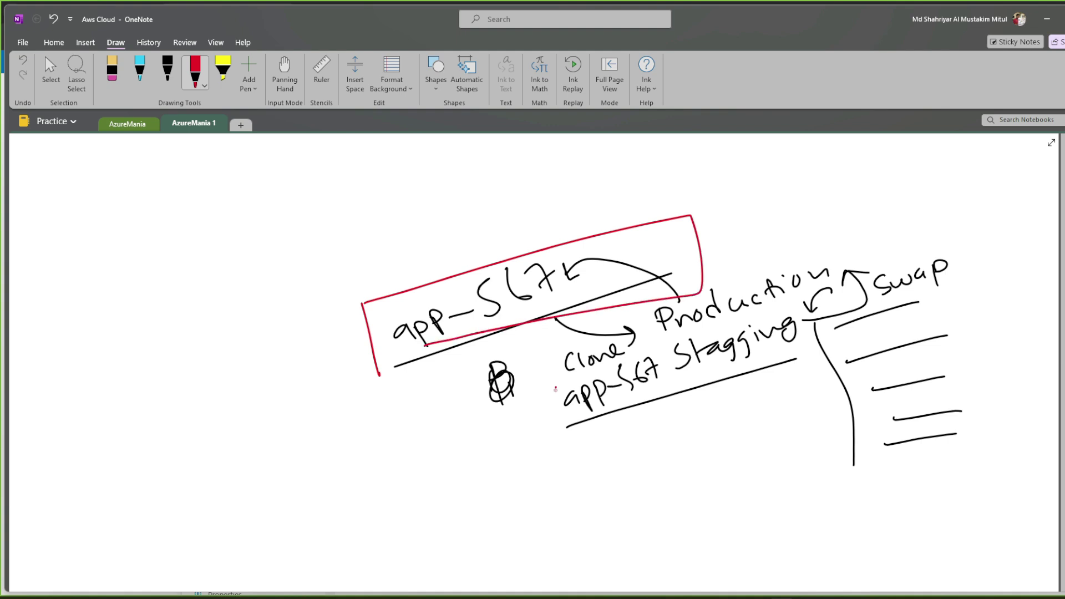
{"action": "mouse_move", "coordinate": [558, 384]}
{"action": "left_mouse_down"}
{"action": "mouse_move", "coordinate": [700, 338]}
{"action": "mouse_move", "coordinate": [807, 333]}
{"action": "mouse_move", "coordinate": [562, 417]}
{"action": "left_mouse_up"}
{"action": "left_click_drag", "start_coordinate": [542, 257], "coordinate": [562, 222]}
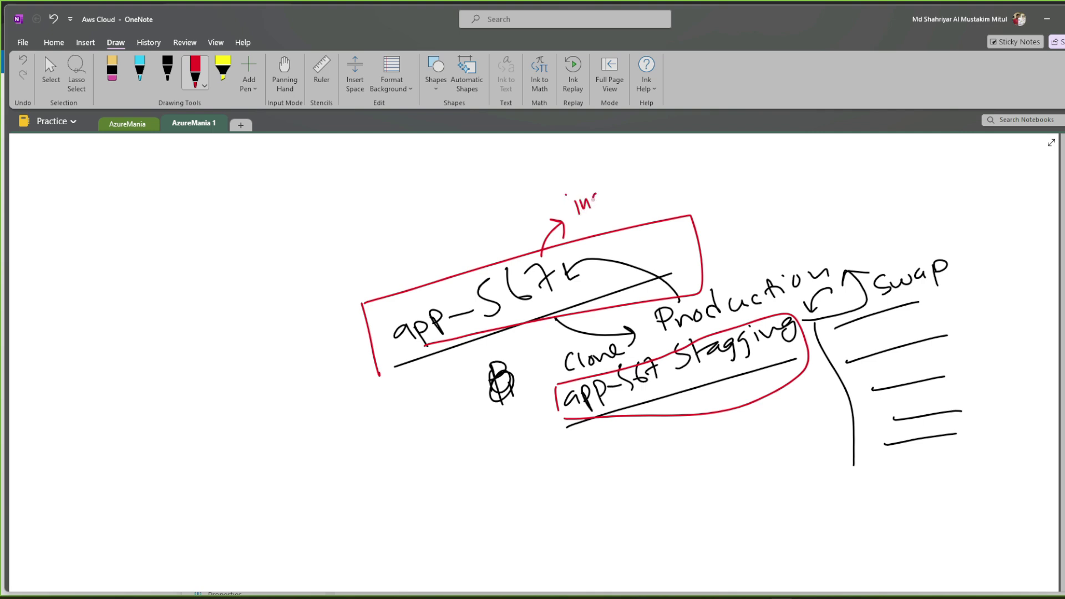
{"action": "left_click_drag", "start_coordinate": [615, 186], "coordinate": [681, 163]}
Read lab instruction 9, and open the Application Insights data for the production web app in the Azure portal.
{"action": "mouse_move", "coordinate": [530, 595]}
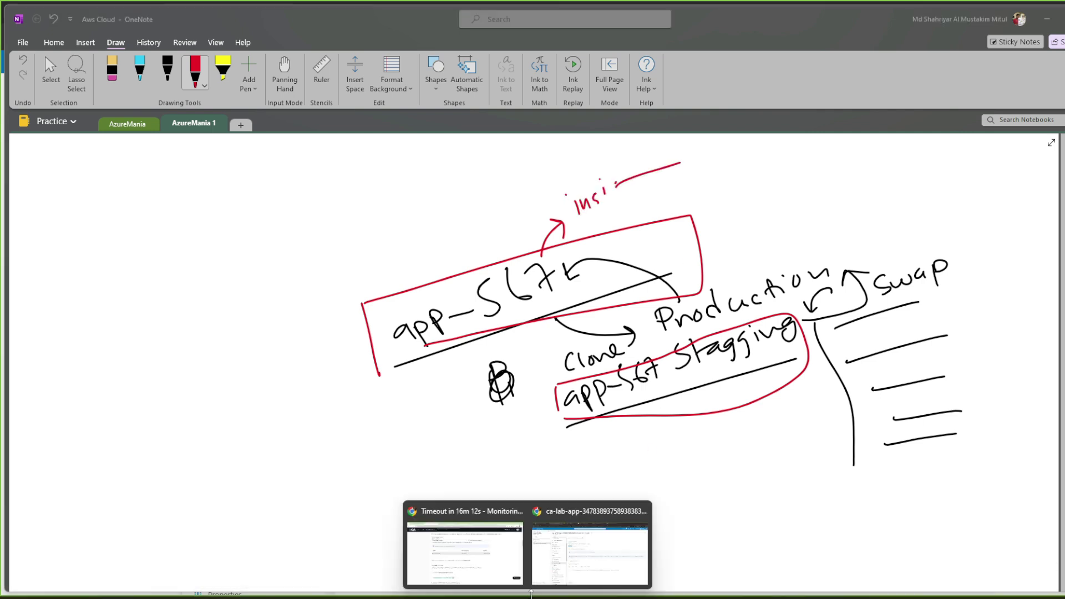
{"action": "left_click", "coordinate": [482, 558]}
{"action": "scroll", "coordinate": [475, 411], "scroll_direction": "down", "scroll_amount": 2}
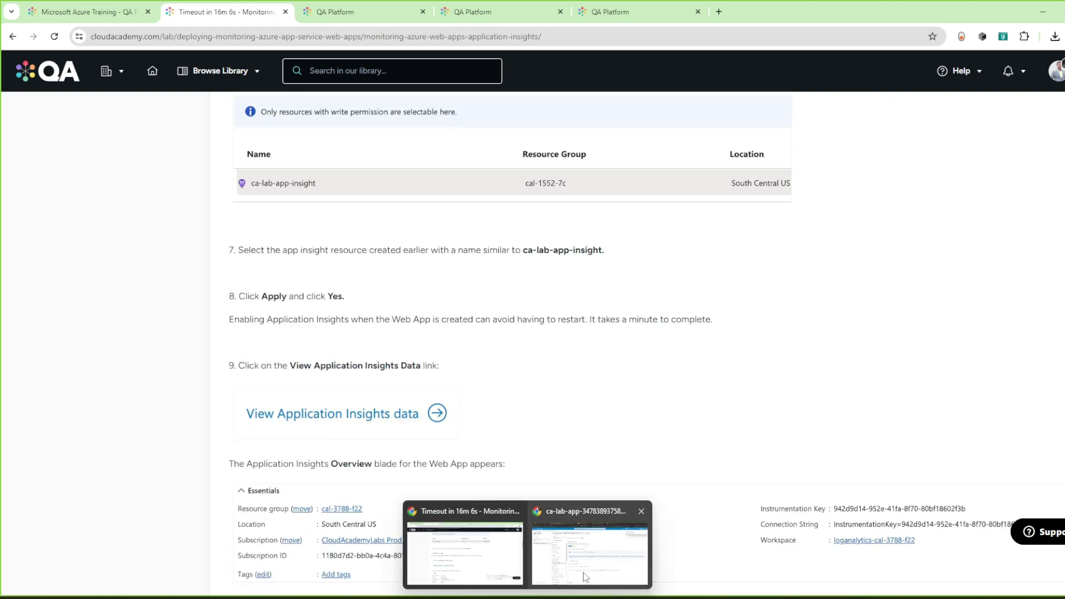
{"action": "left_click", "coordinate": [586, 578]}
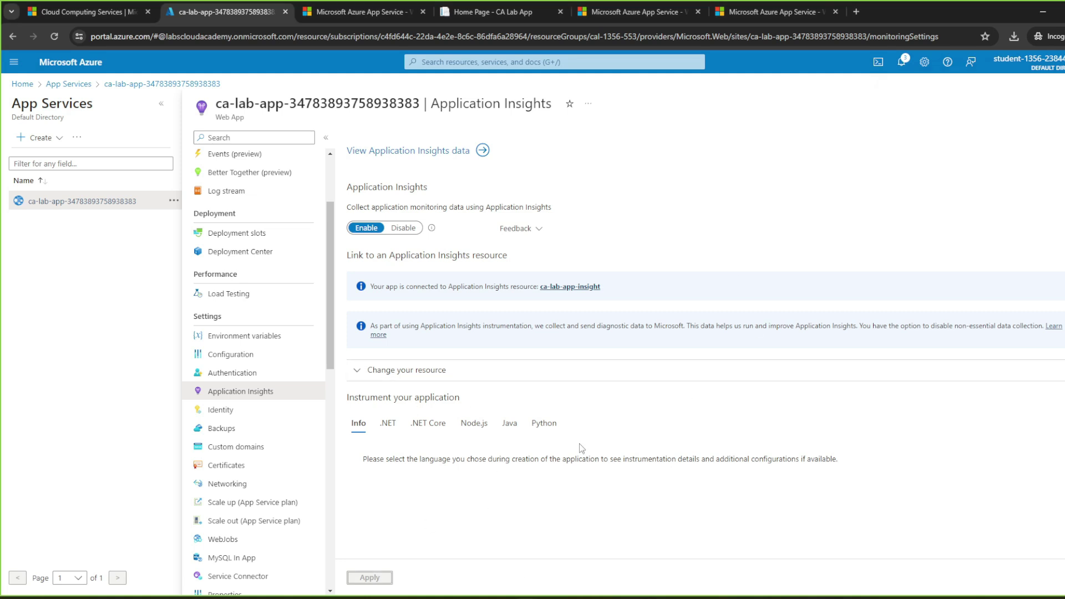
{"action": "left_click", "coordinate": [474, 151]}
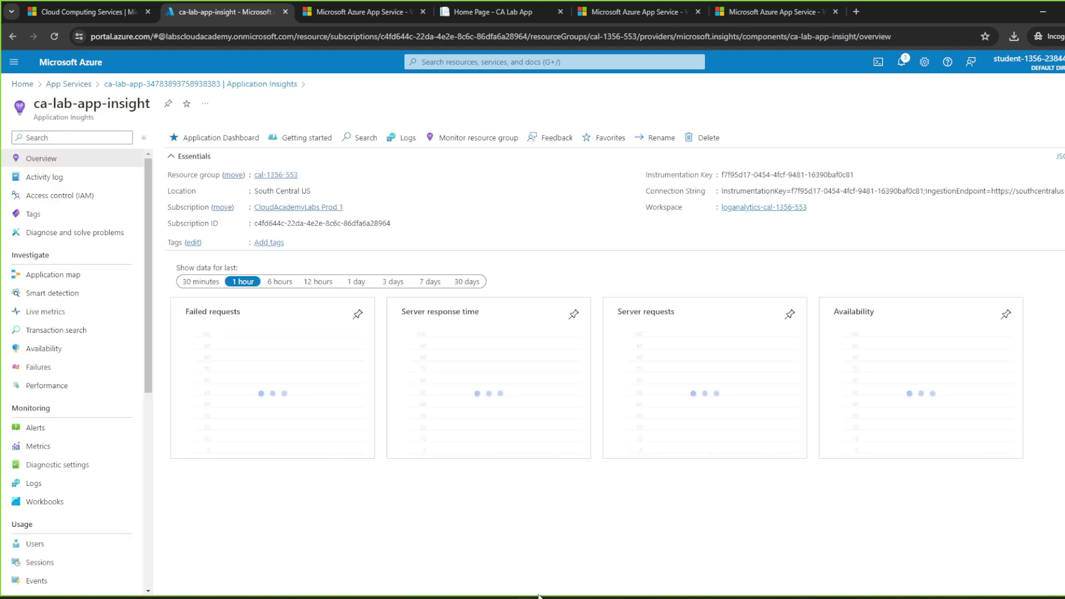
Compare the ca-lab-app-insight overview charts with the lab's example Overview blade, and return to the Azure portal.
{"action": "mouse_move", "coordinate": [527, 597]}
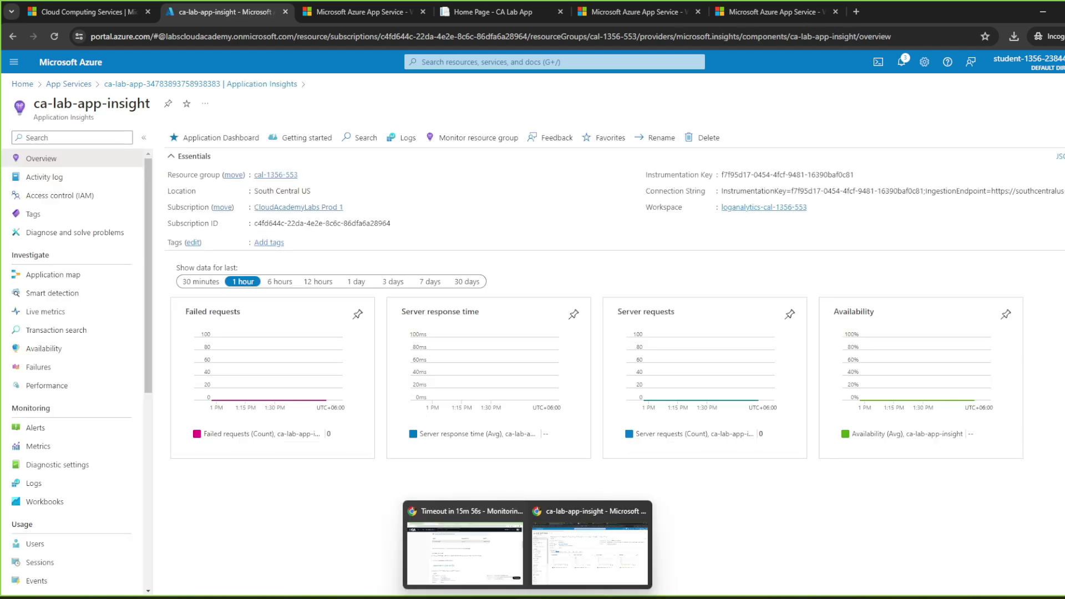
{"action": "left_click", "coordinate": [494, 565]}
{"action": "scroll", "coordinate": [363, 458], "scroll_direction": "down", "scroll_amount": 1}
{"action": "scroll", "coordinate": [362, 459], "scroll_direction": "down", "scroll_amount": 2}
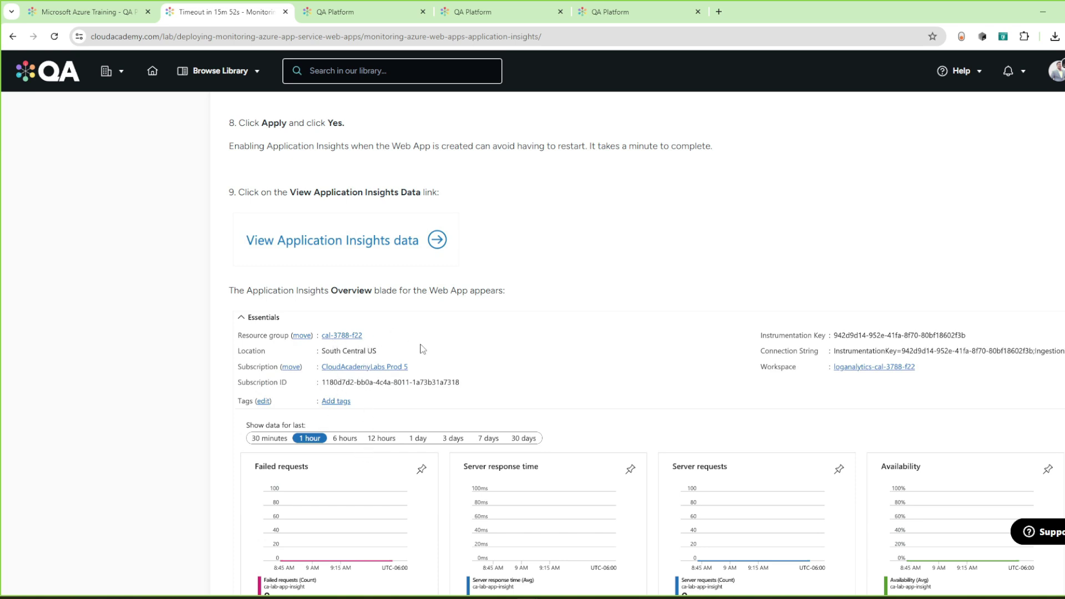
{"action": "scroll", "coordinate": [471, 361], "scroll_direction": "down", "scroll_amount": 3}
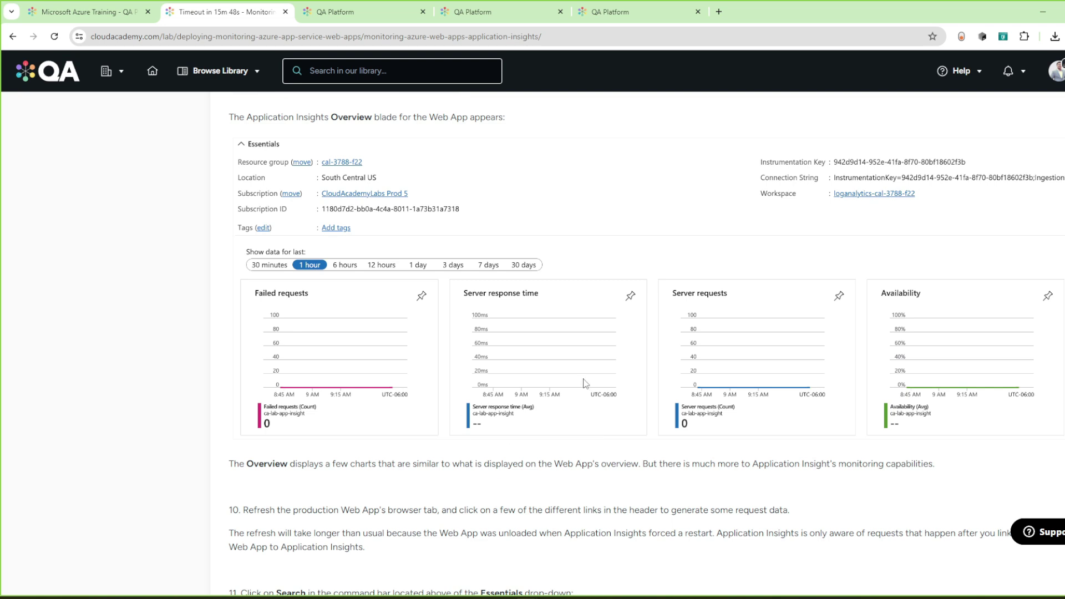
{"action": "left_click", "coordinate": [589, 528]}
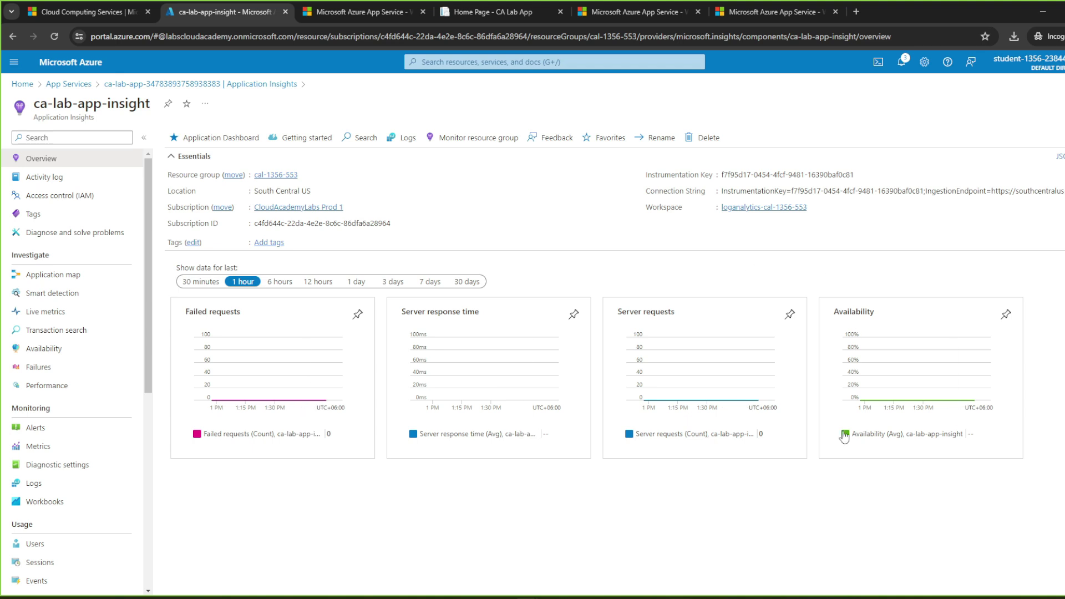
Read lab instruction 10, reload the production web app, and visit its Home and Privacy pages repeatedly to generate request data.
{"action": "left_click", "coordinate": [510, 577]}
{"action": "scroll", "coordinate": [526, 505], "scroll_direction": "down", "scroll_amount": 3}
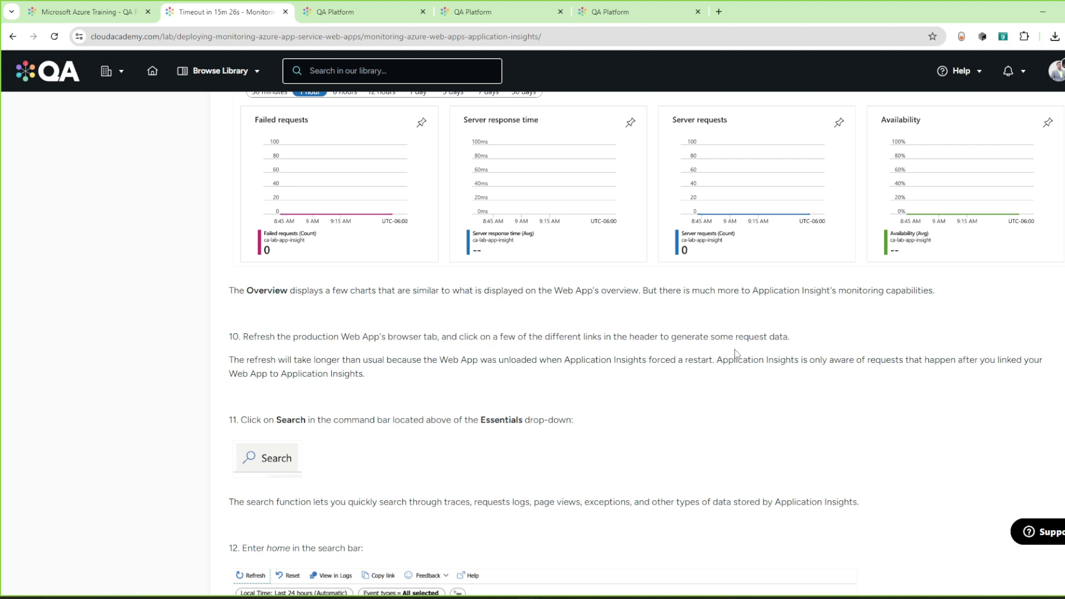
{"action": "mouse_move", "coordinate": [552, 593]}
{"action": "left_click", "coordinate": [499, 544]}
{"action": "left_click", "coordinate": [471, 12]}
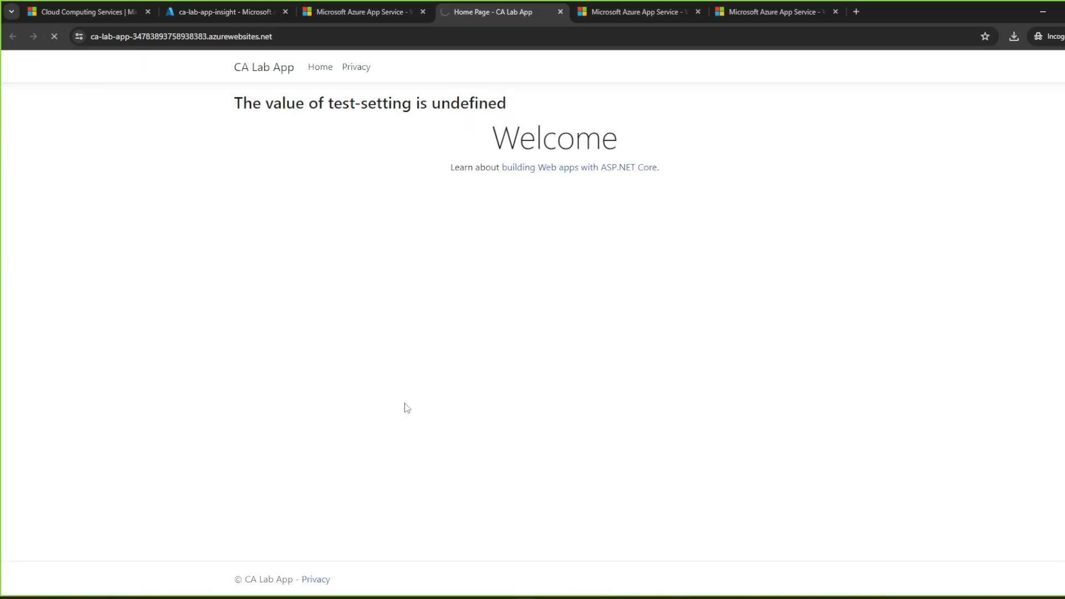
{"action": "left_click", "coordinate": [320, 69]}
{"action": "left_click", "coordinate": [365, 76]}
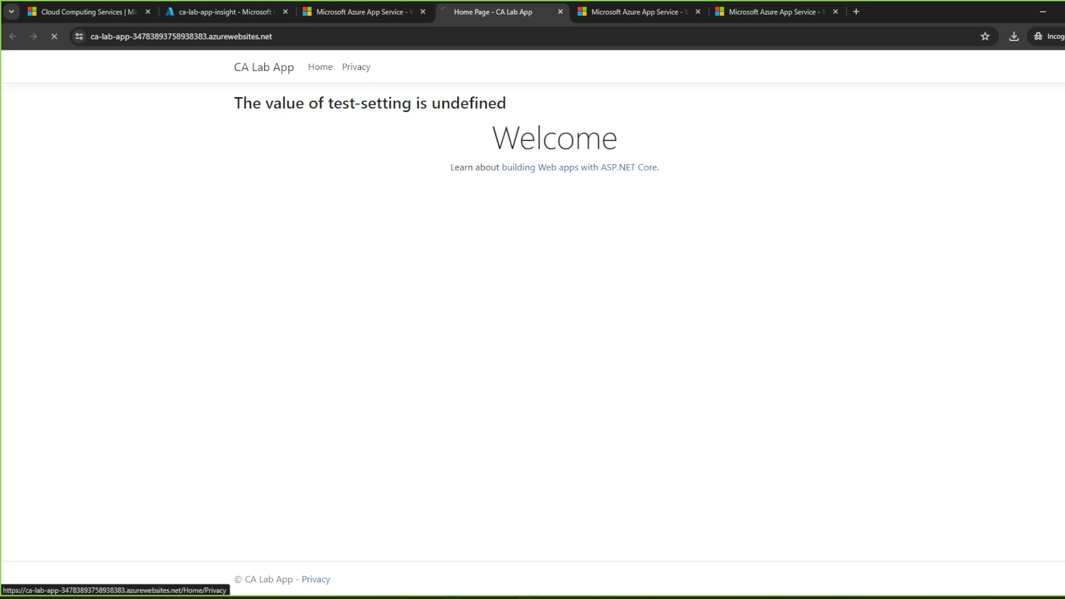
{"action": "left_click", "coordinate": [272, 73]}
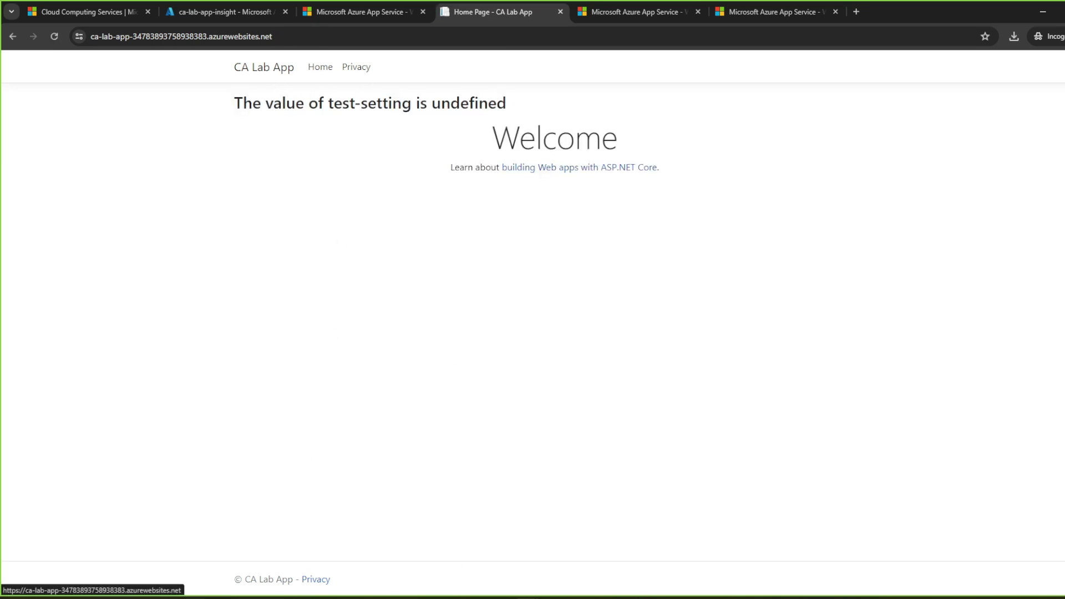
{"action": "left_click", "coordinate": [334, 71]}
{"action": "left_click", "coordinate": [358, 68]}
{"action": "left_click", "coordinate": [270, 81]}
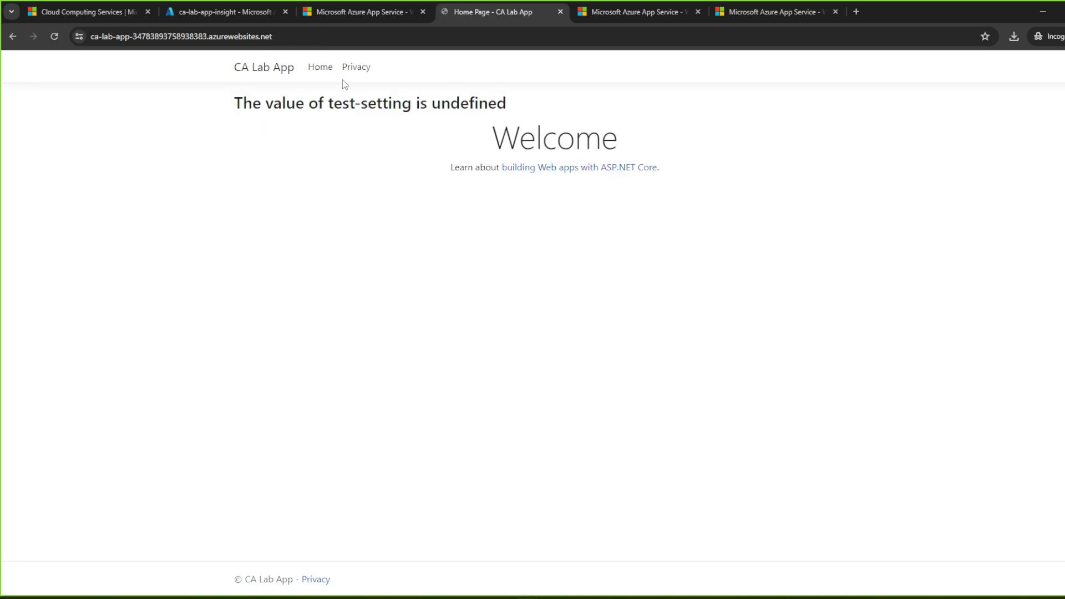
Read lab instructions 11 and 12, and open transaction search for the ca-lab-app-insight resource.
{"action": "left_click", "coordinate": [238, 10]}
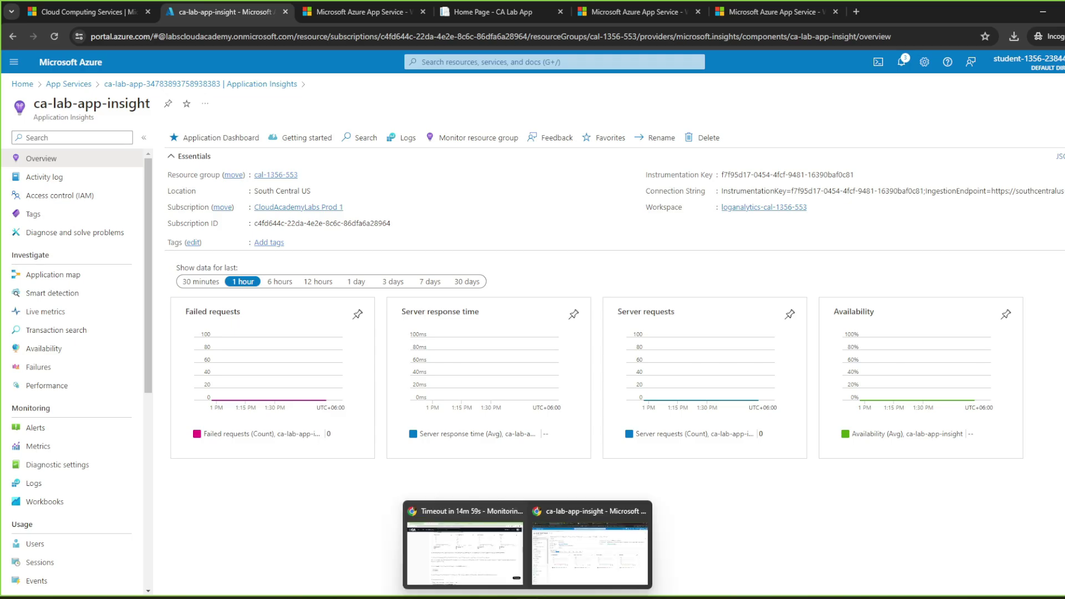
{"action": "left_click", "coordinate": [505, 576]}
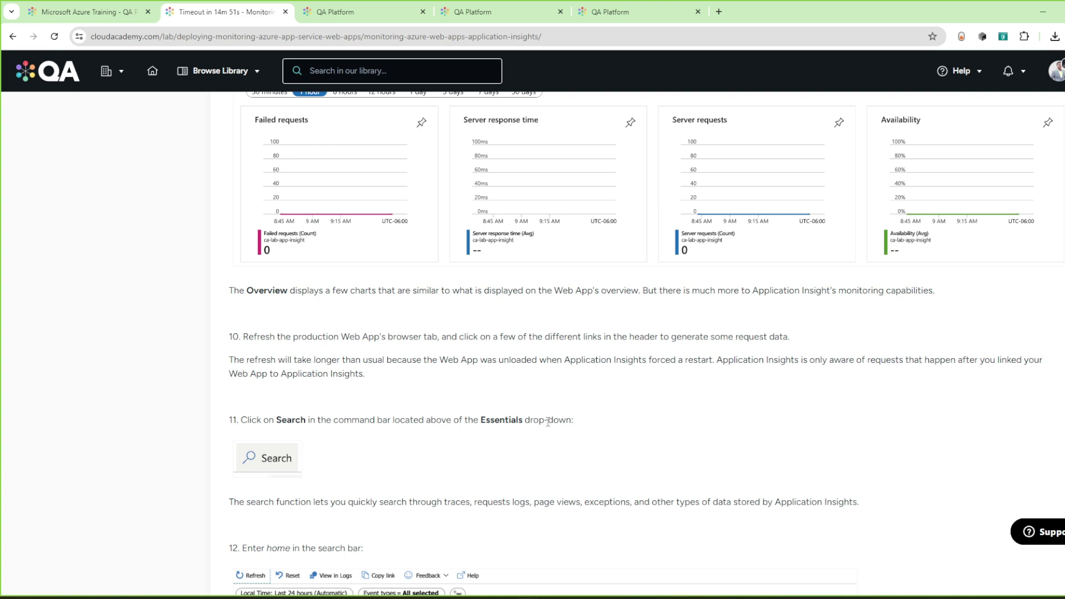
{"action": "scroll", "coordinate": [428, 459], "scroll_direction": "down", "scroll_amount": 2}
{"action": "scroll", "coordinate": [398, 463], "scroll_direction": "up", "scroll_amount": 3}
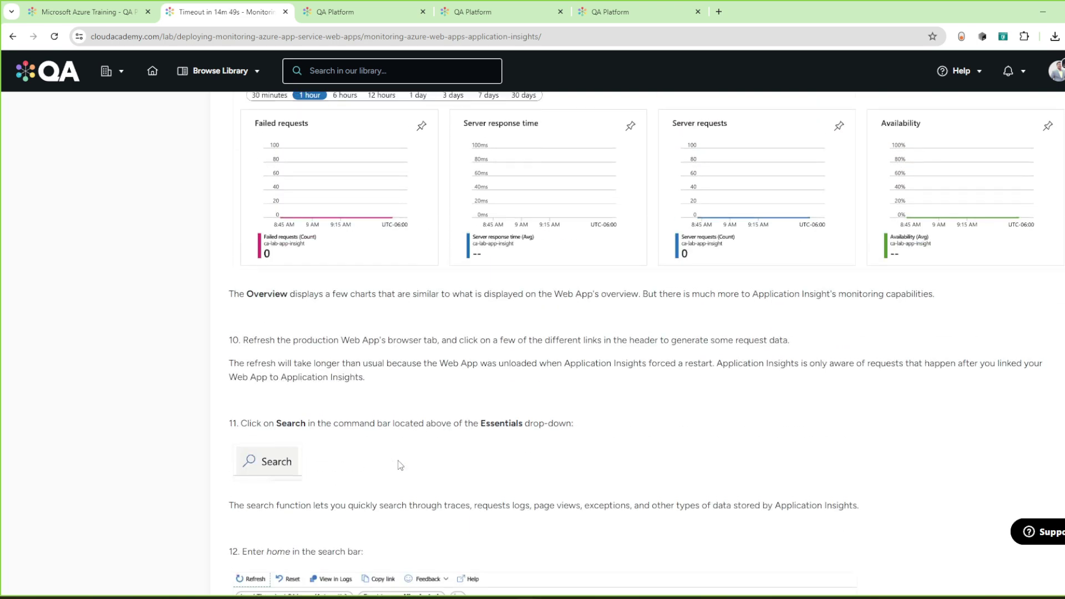
{"action": "scroll", "coordinate": [399, 465], "scroll_direction": "up", "scroll_amount": 2}
{"action": "scroll", "coordinate": [399, 460], "scroll_direction": "down", "scroll_amount": 7}
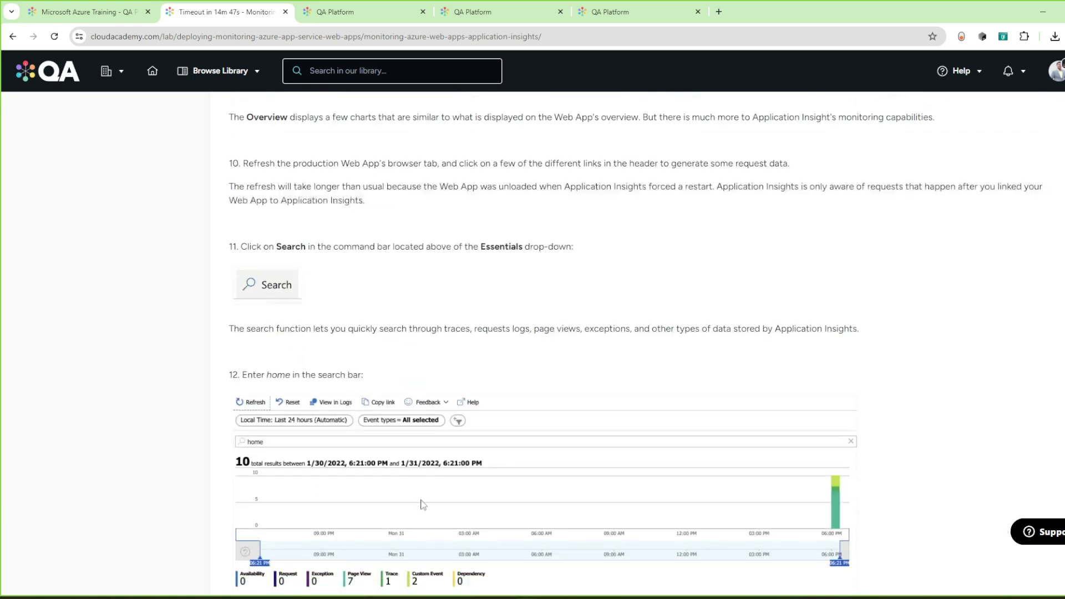
{"action": "left_click", "coordinate": [585, 542]}
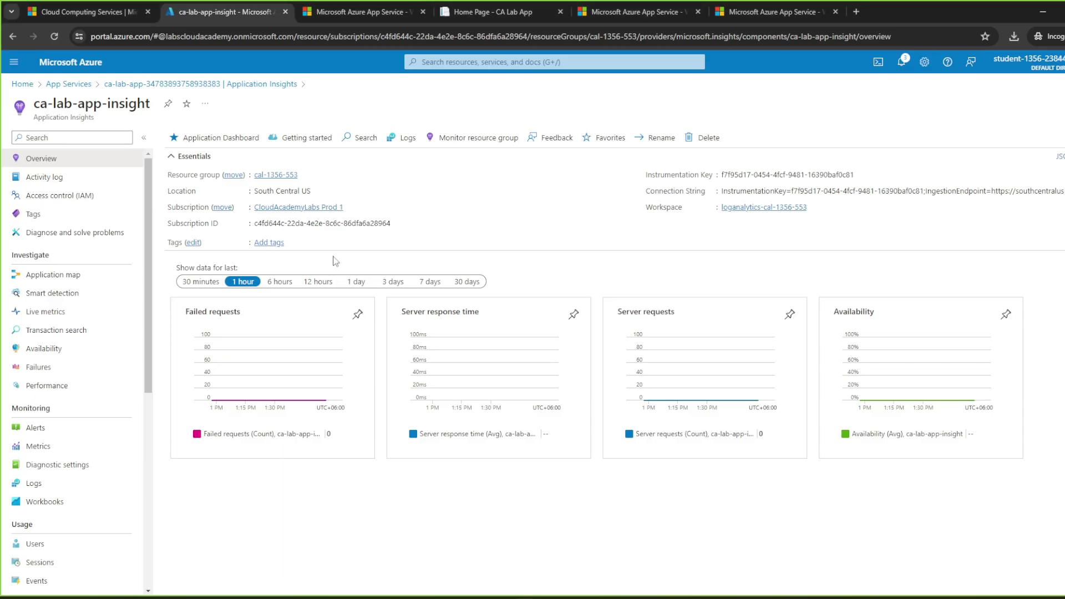
{"action": "left_click", "coordinate": [365, 138]}
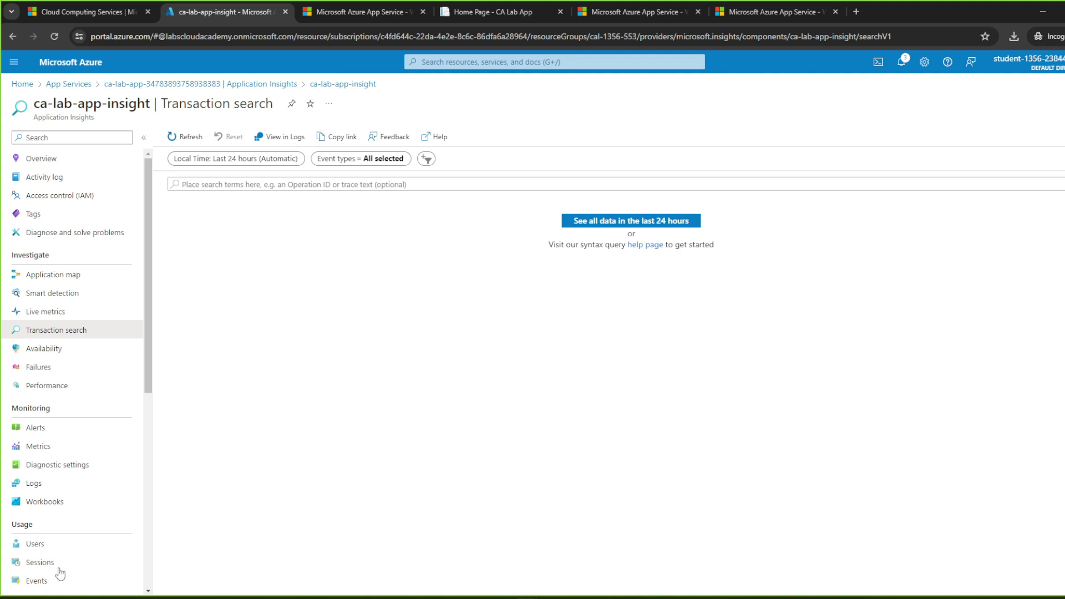
Copy the search term "home" from lab instruction 12 and run a transaction search for it in ca-lab-app-insight.
{"action": "left_click", "coordinate": [463, 549]}
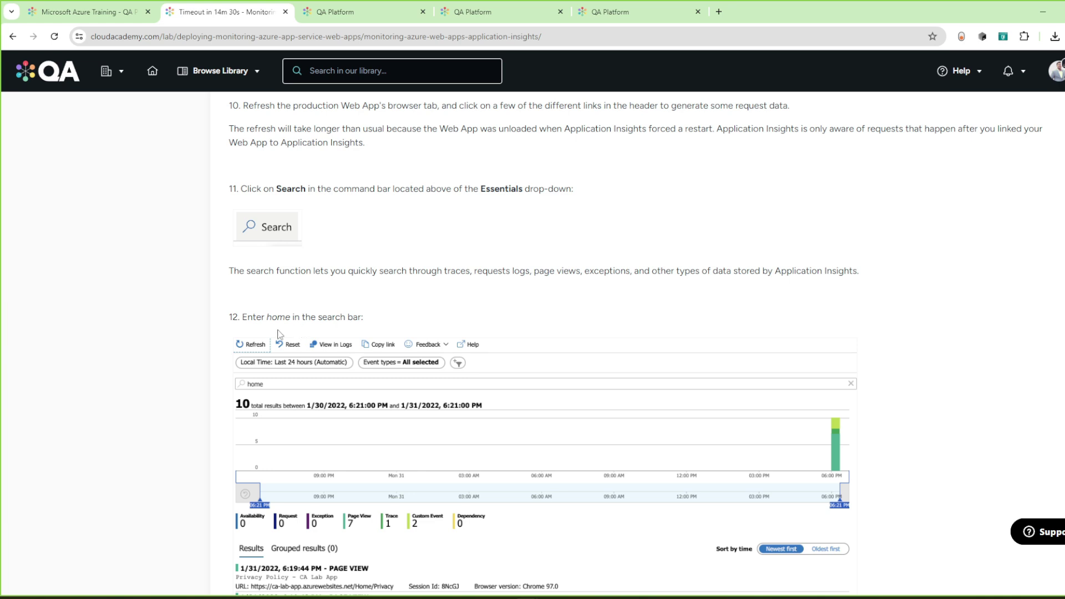
{"action": "left_click_drag", "start_coordinate": [267, 318], "coordinate": [290, 317]}
{"action": "key", "text": "ctrl+c"}
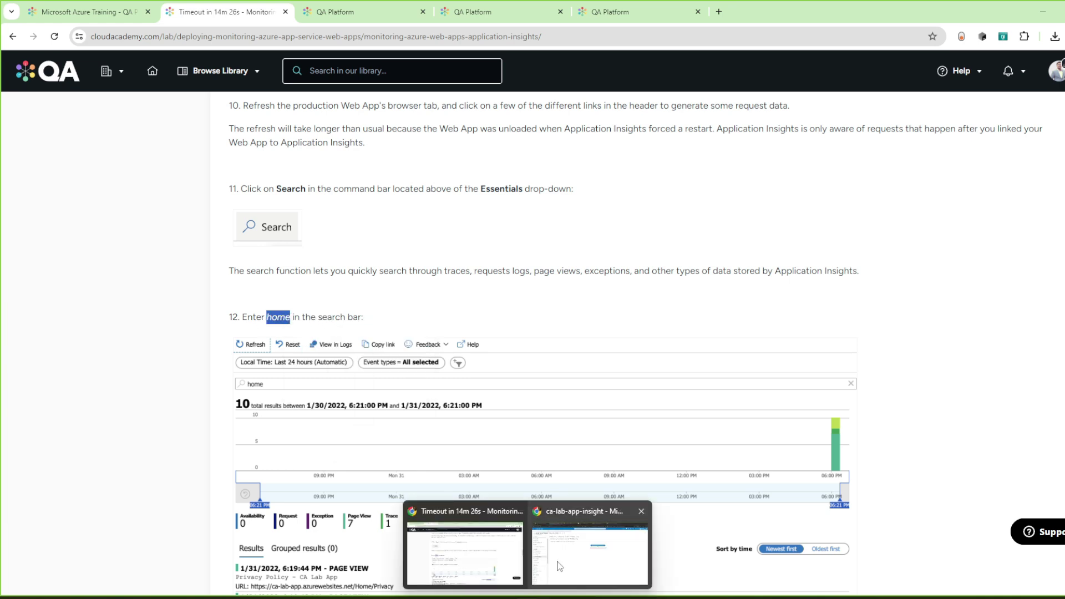
{"action": "left_click", "coordinate": [557, 563]}
{"action": "left_click", "coordinate": [239, 189]}
{"action": "key", "text": "ctrl+v"}
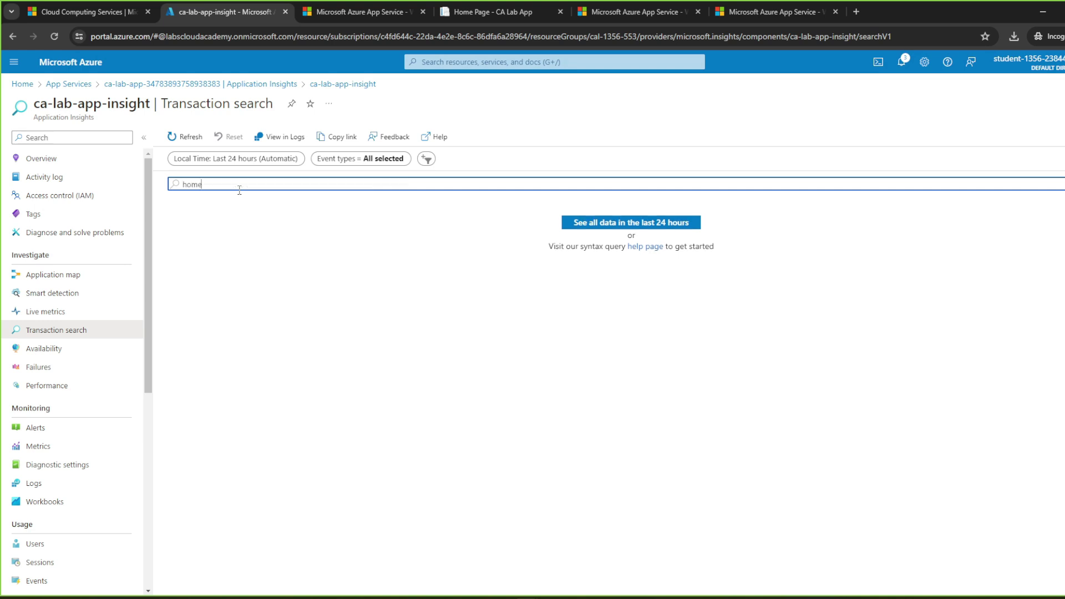
{"action": "key", "text": "Return"}
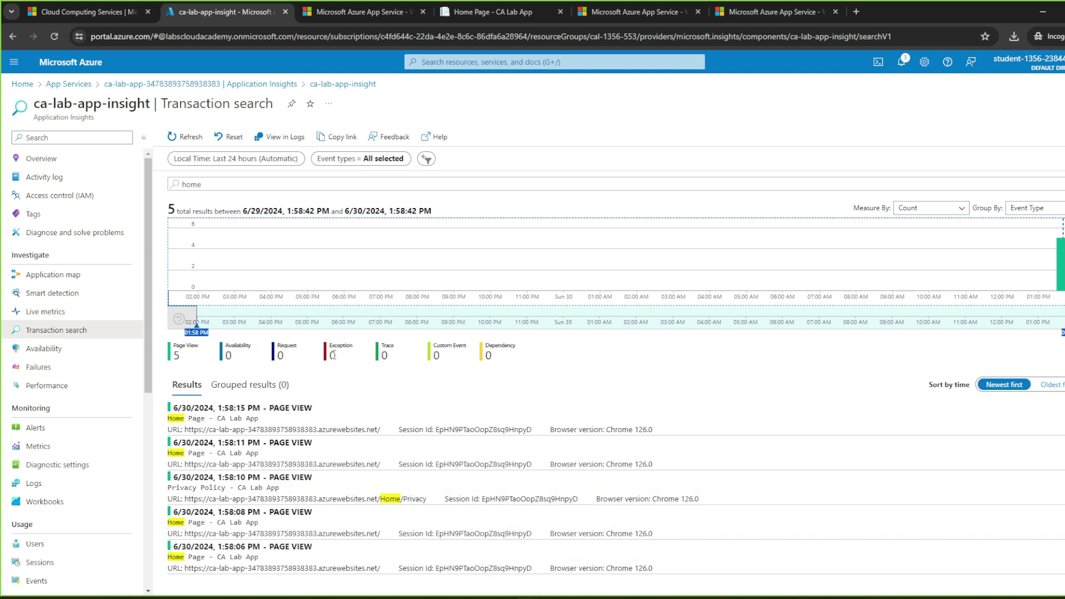
Read lab instructions 12 to 14, and return to the Overview page of the ca-lab-app-insight resource.
{"action": "mouse_move", "coordinate": [532, 589]}
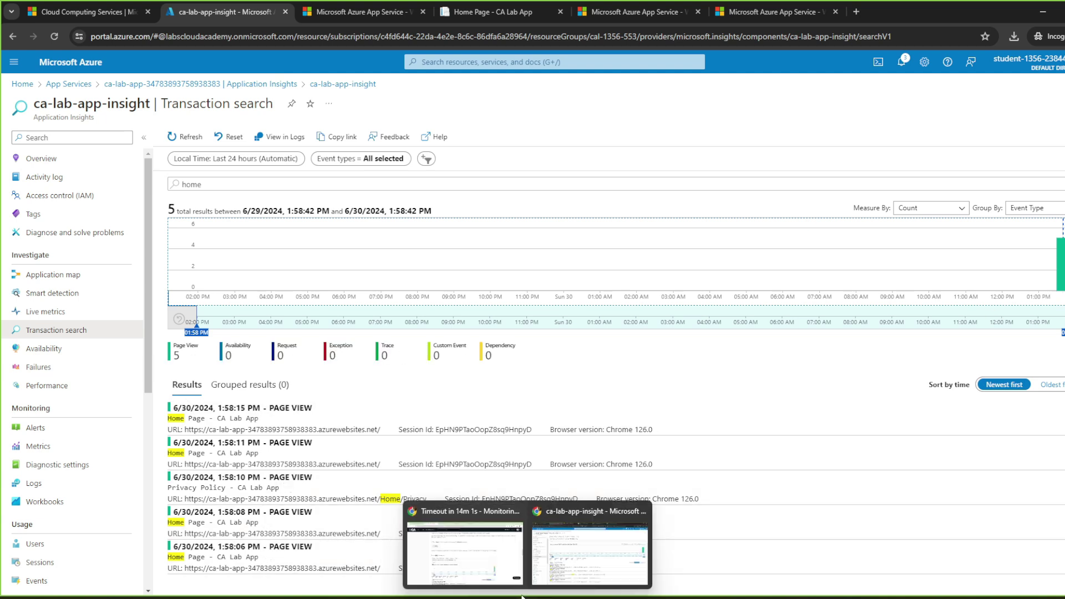
{"action": "left_click", "coordinate": [496, 556]}
{"action": "scroll", "coordinate": [374, 480], "scroll_direction": "down", "scroll_amount": 3}
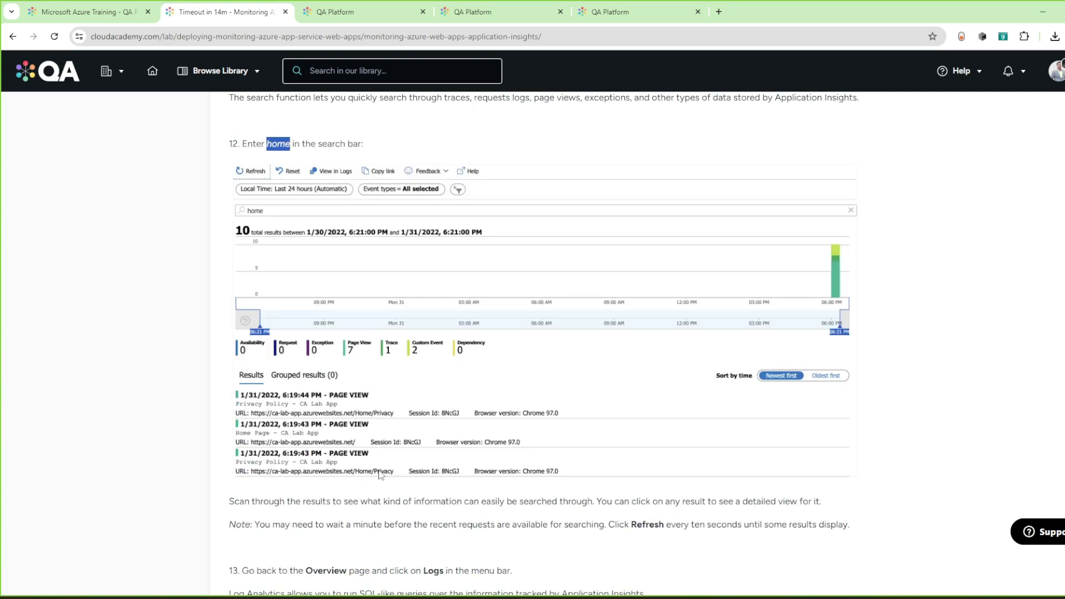
{"action": "scroll", "coordinate": [381, 465], "scroll_direction": "down", "scroll_amount": 3}
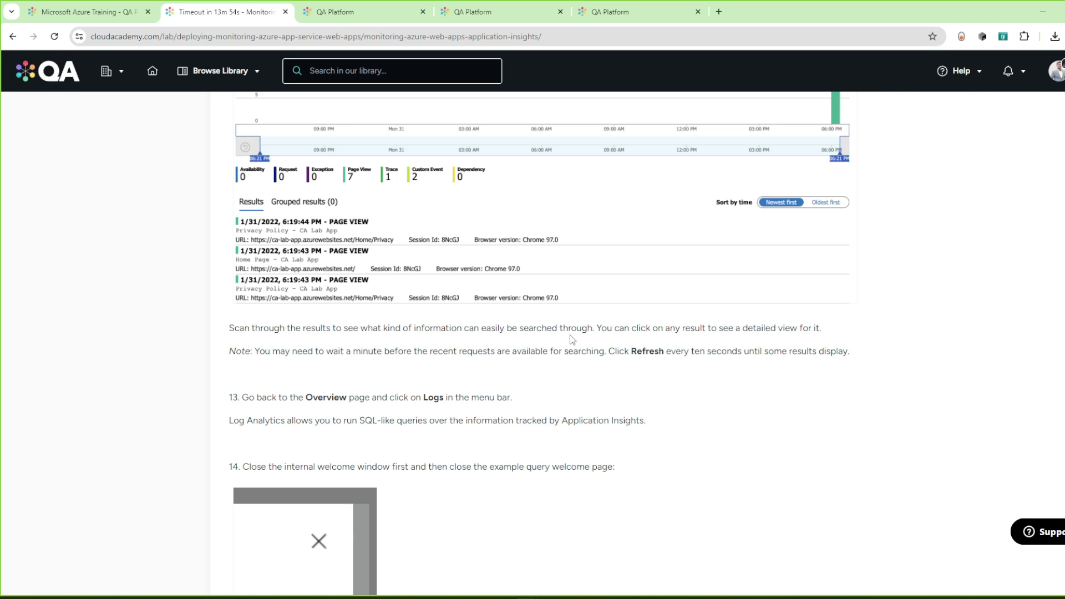
{"action": "scroll", "coordinate": [374, 397], "scroll_direction": "down", "scroll_amount": 1}
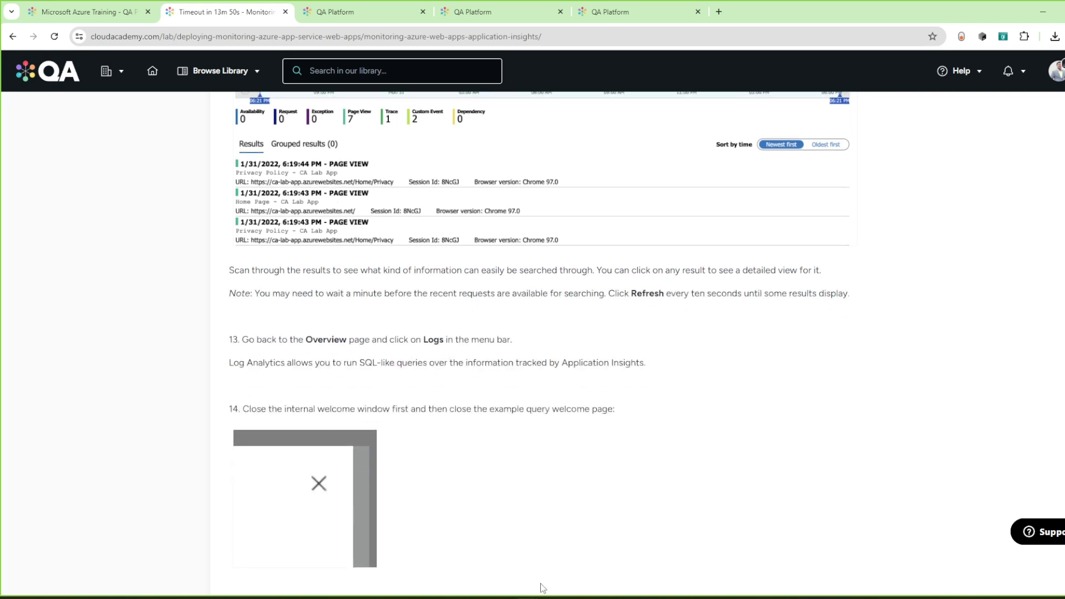
{"action": "left_click", "coordinate": [584, 561]}
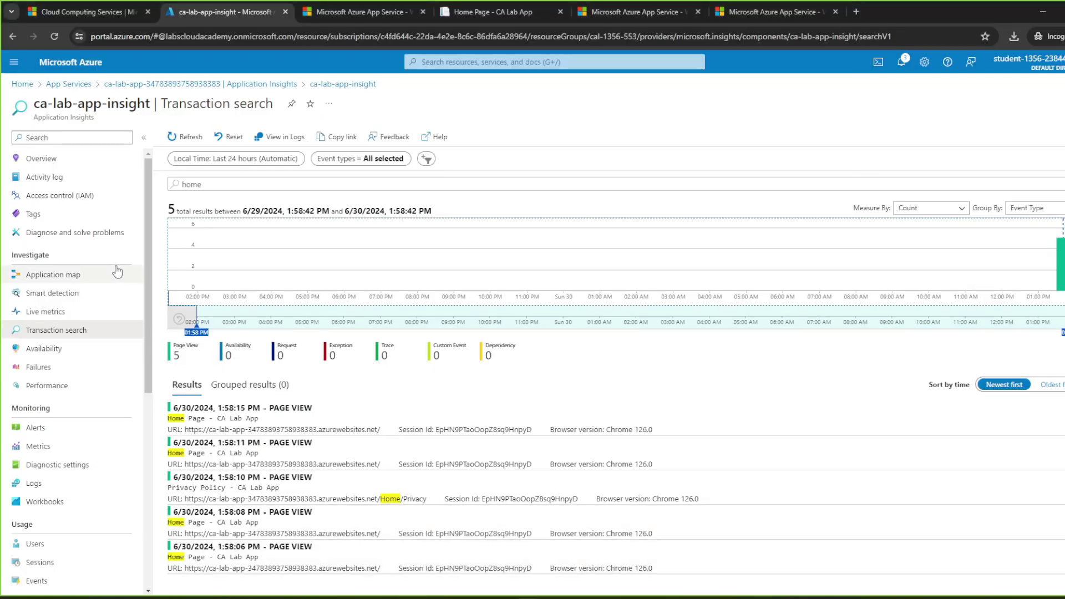
{"action": "left_click", "coordinate": [79, 163]}
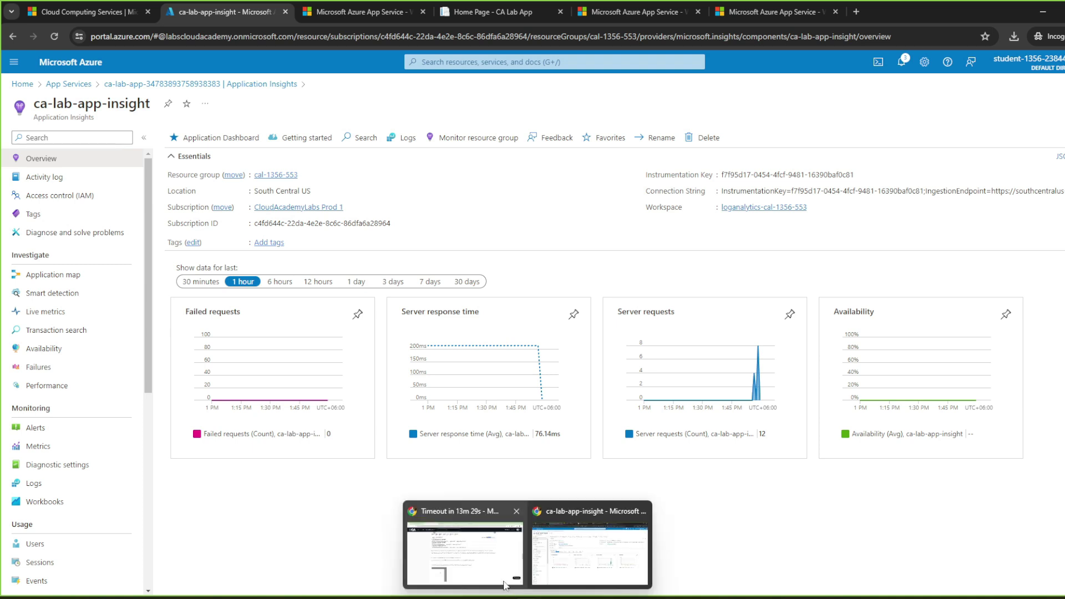
Review lab instructions 13 to 15, open Logs for ca-lab-app-insight, and close the Queries hub.
{"action": "left_click", "coordinate": [465, 547]}
{"action": "scroll", "coordinate": [337, 450], "scroll_direction": "down", "scroll_amount": 1}
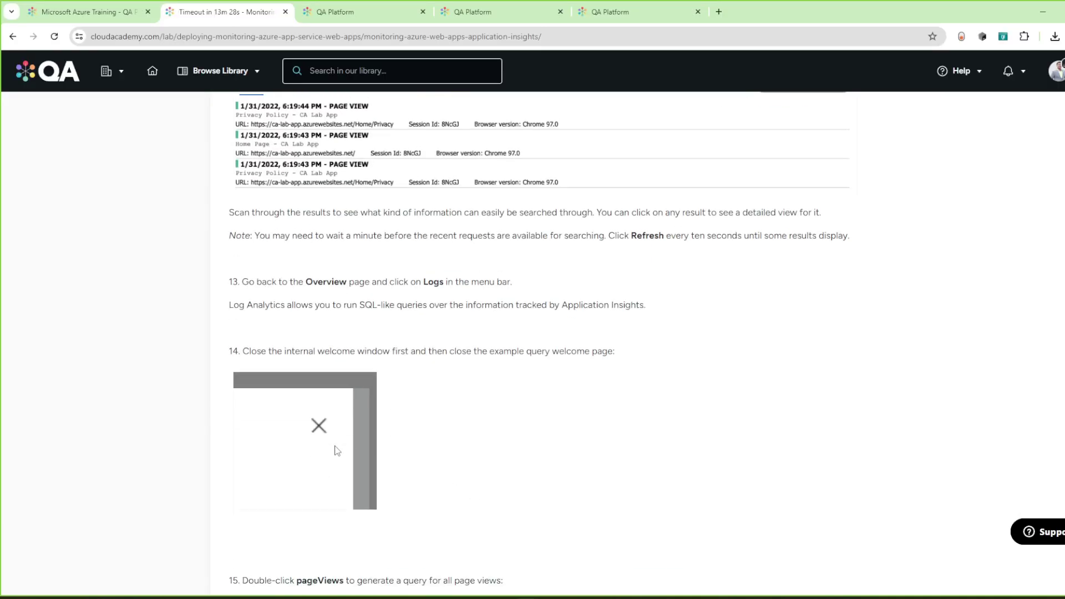
{"action": "scroll", "coordinate": [335, 404], "scroll_direction": "down", "scroll_amount": 2}
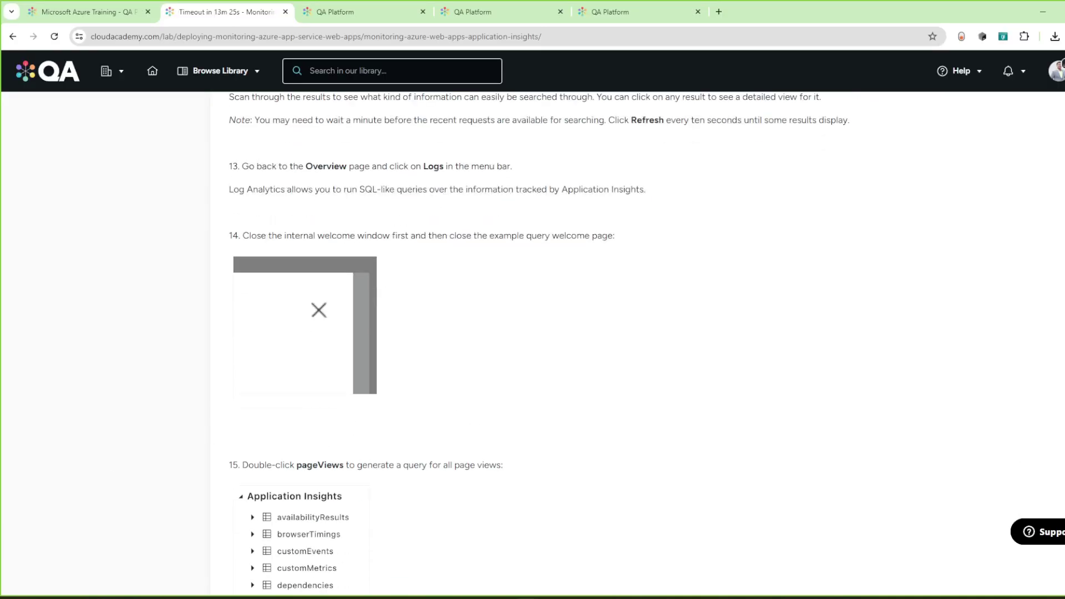
{"action": "scroll", "coordinate": [244, 454], "scroll_direction": "down", "scroll_amount": 2}
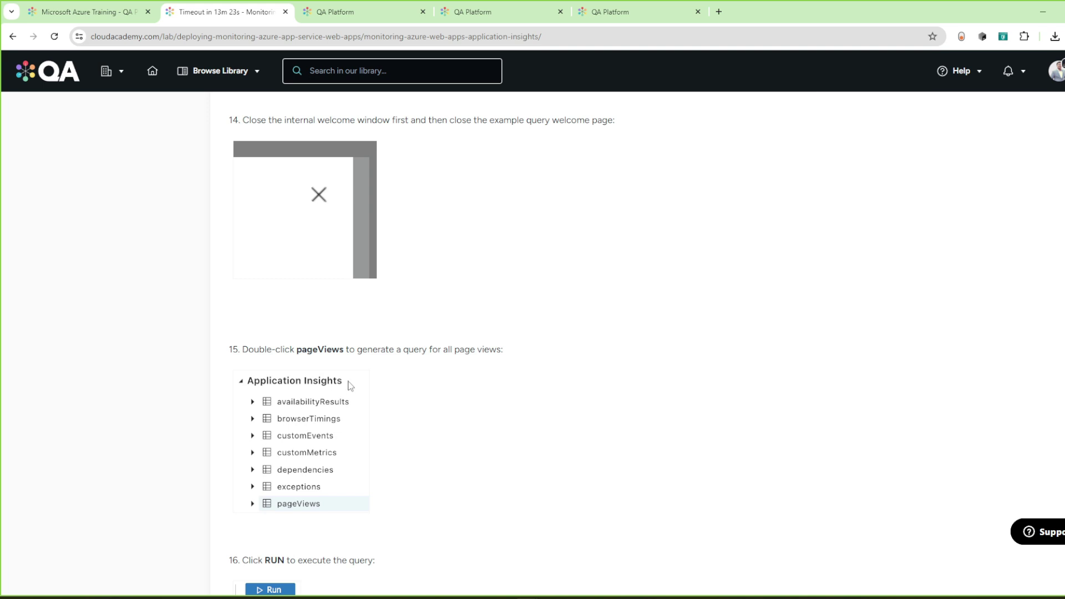
{"action": "scroll", "coordinate": [350, 385], "scroll_direction": "up", "scroll_amount": 4}
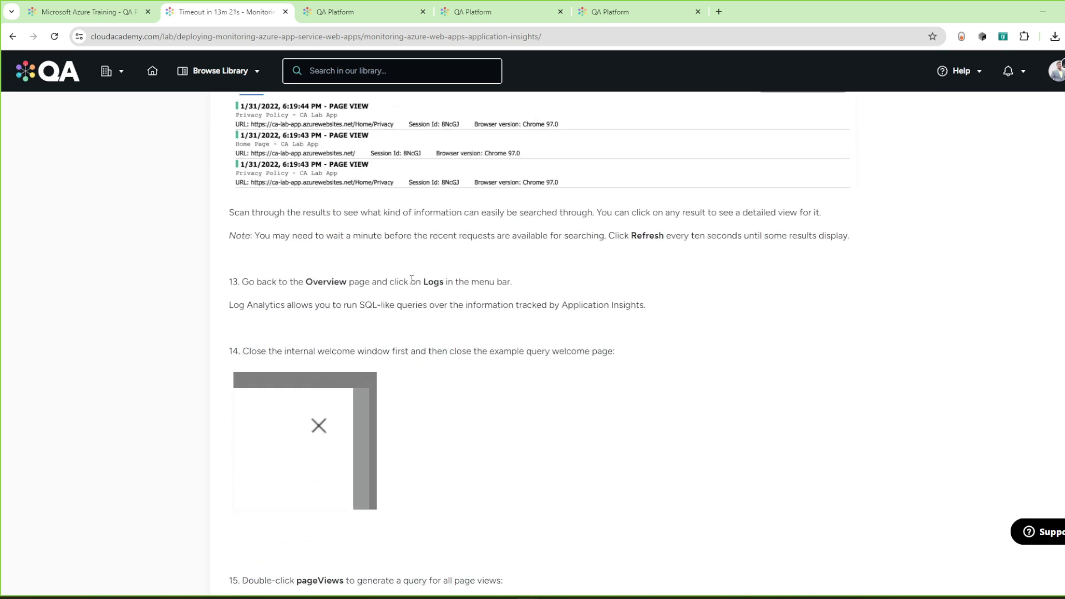
{"action": "mouse_move", "coordinate": [516, 594]}
{"action": "left_click", "coordinate": [596, 541]}
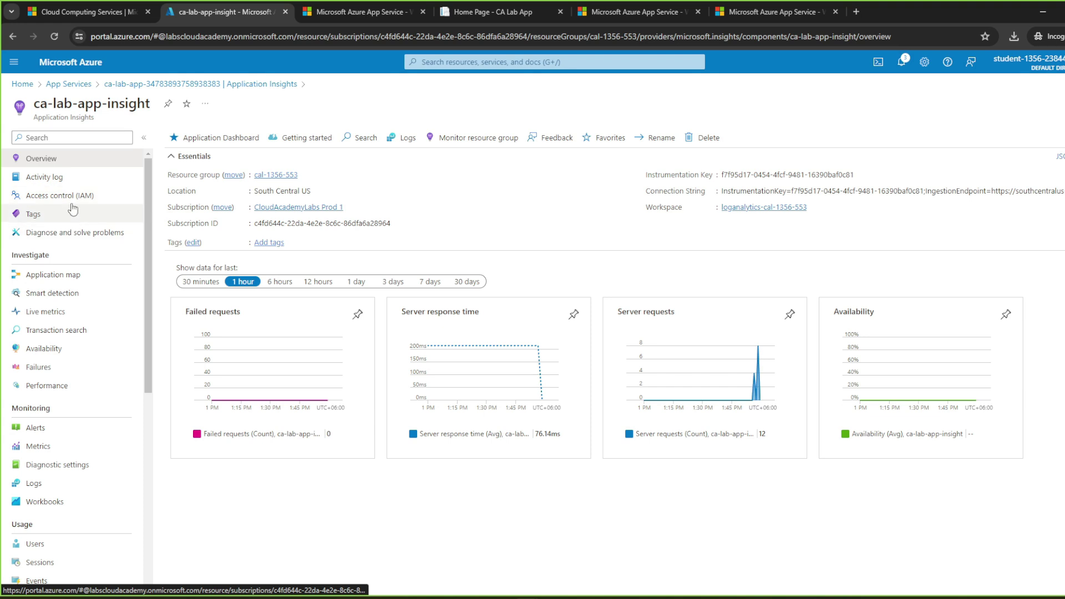
{"action": "left_click", "coordinate": [69, 486]}
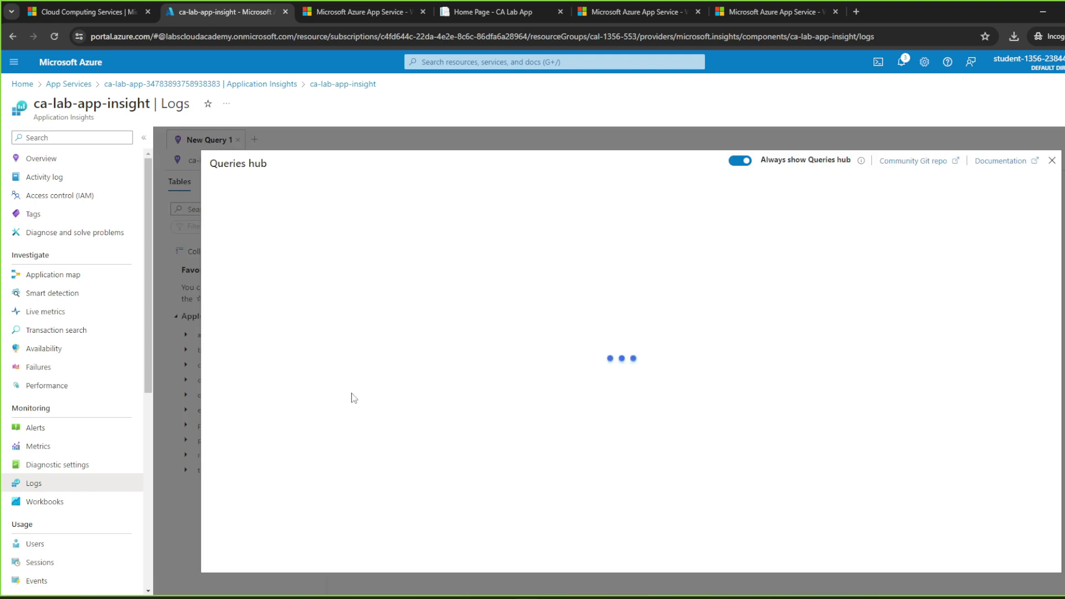
{"action": "left_click", "coordinate": [1051, 161]}
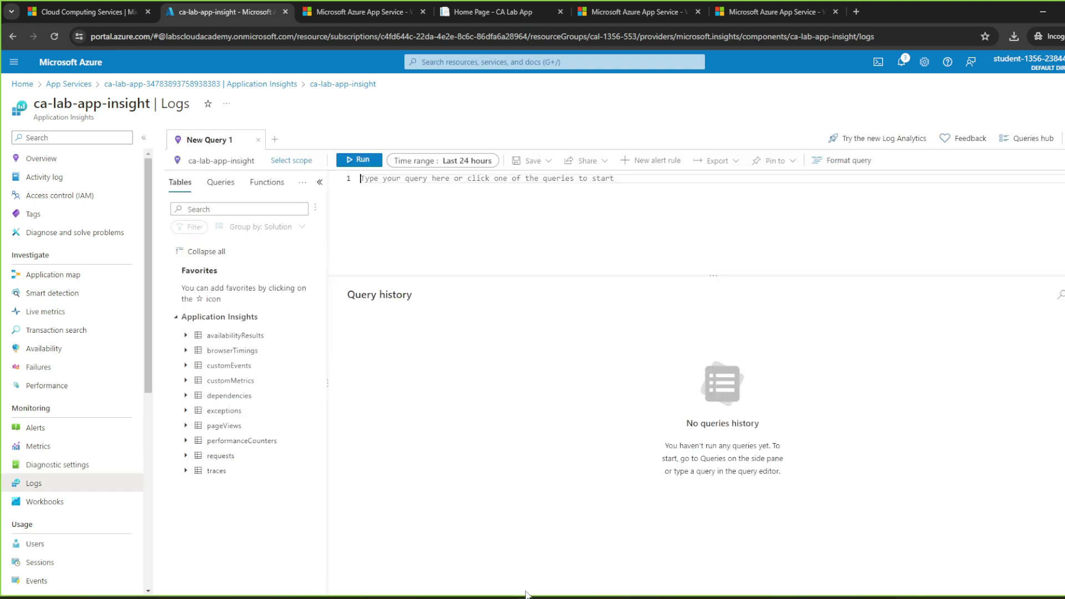
Read lab instruction 15 and generate a query from the pageViews table in the Application Insights logs.
{"action": "left_click", "coordinate": [434, 556]}
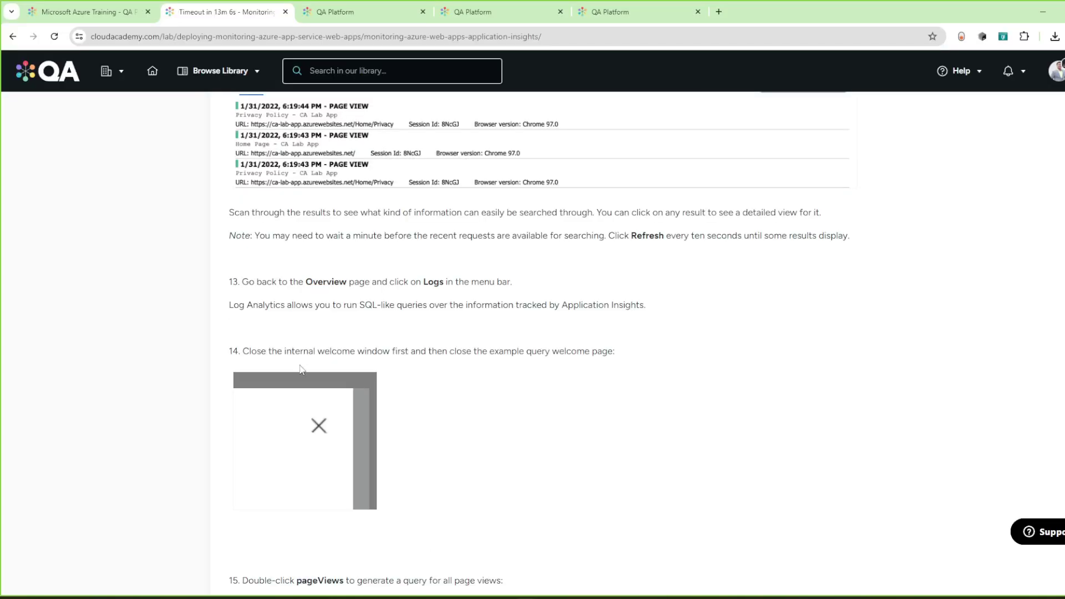
{"action": "scroll", "coordinate": [303, 367], "scroll_direction": "down", "scroll_amount": 3}
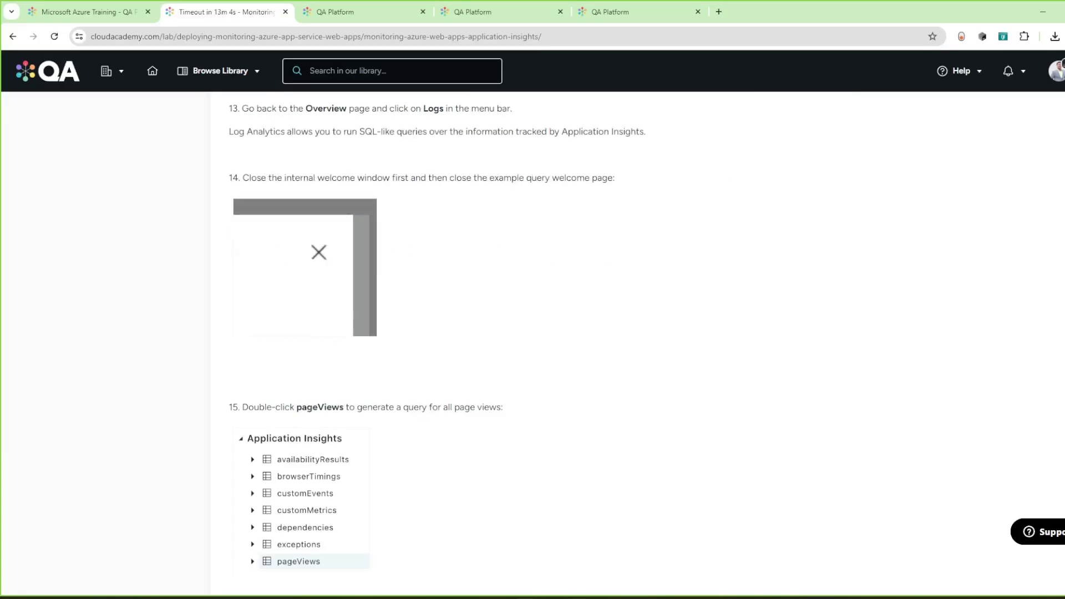
{"action": "left_click", "coordinate": [557, 563]}
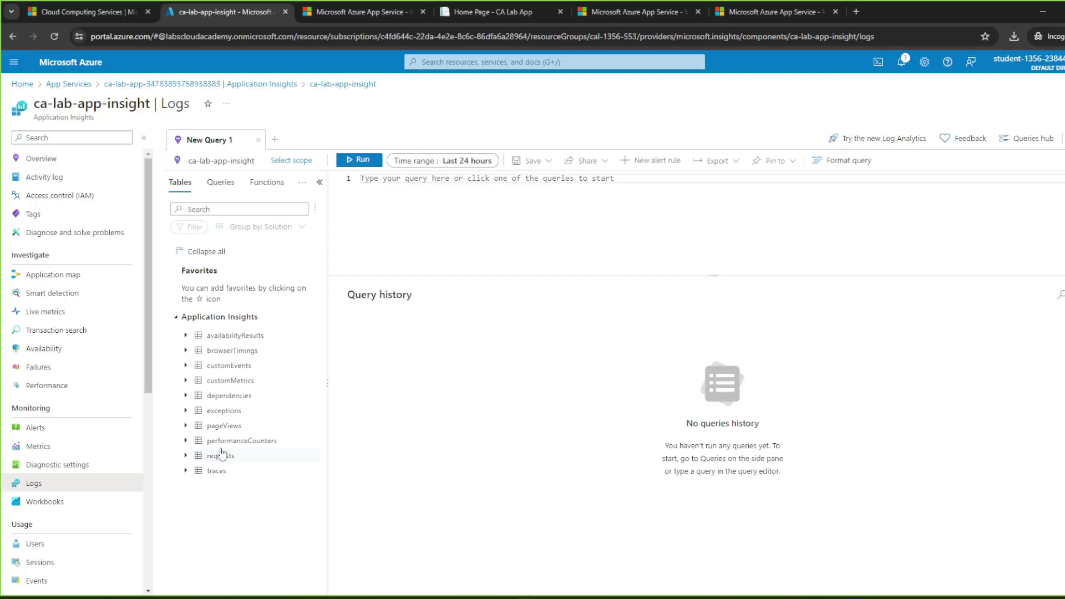
{"action": "double_click", "coordinate": [261, 428]}
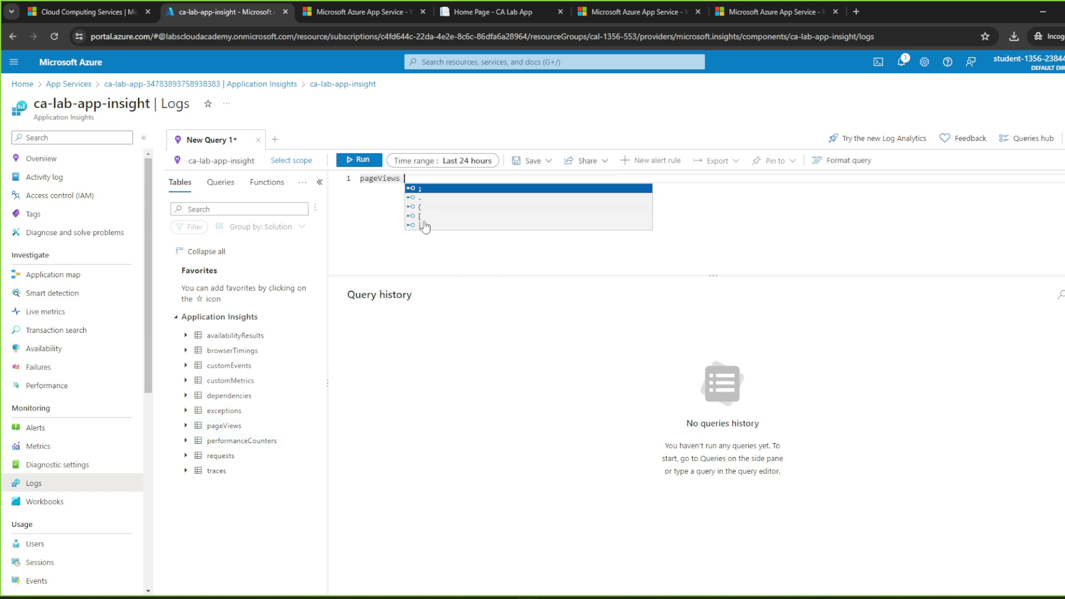
Read lab instruction 16 and run the pageViews query over the last 24 hours.
{"action": "left_click", "coordinate": [506, 582]}
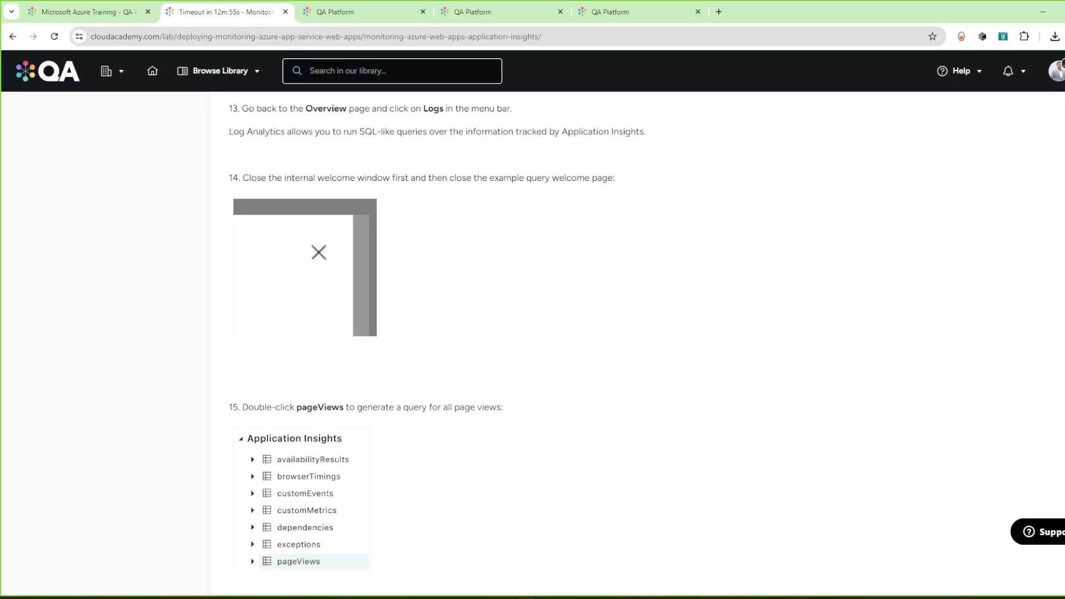
{"action": "scroll", "coordinate": [423, 431], "scroll_direction": "down", "scroll_amount": 5}
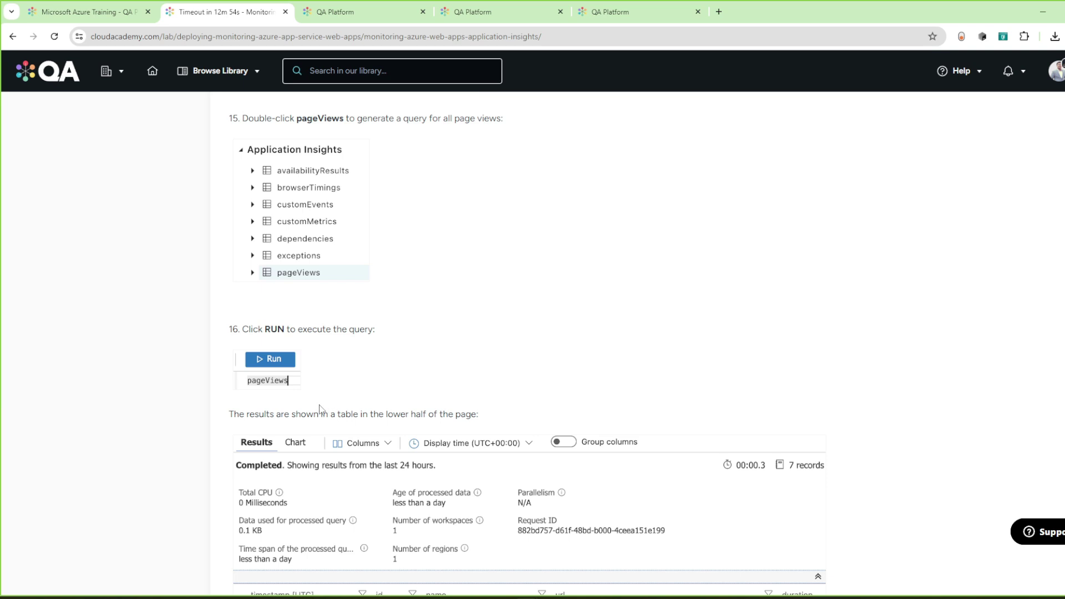
{"action": "mouse_move", "coordinate": [526, 594]}
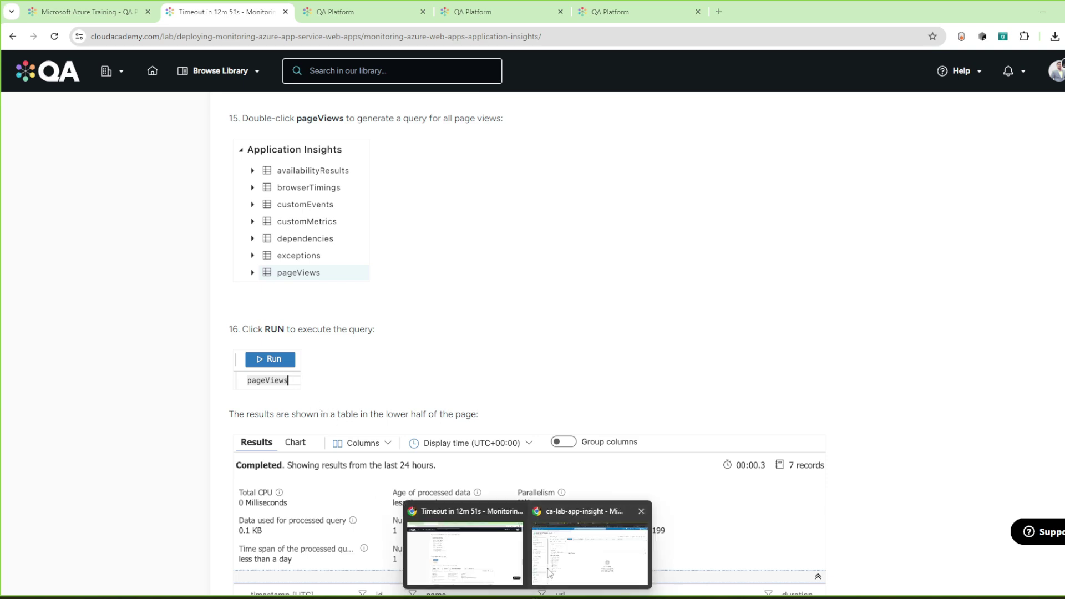
{"action": "left_click", "coordinate": [587, 554]}
{"action": "left_click", "coordinate": [349, 161]}
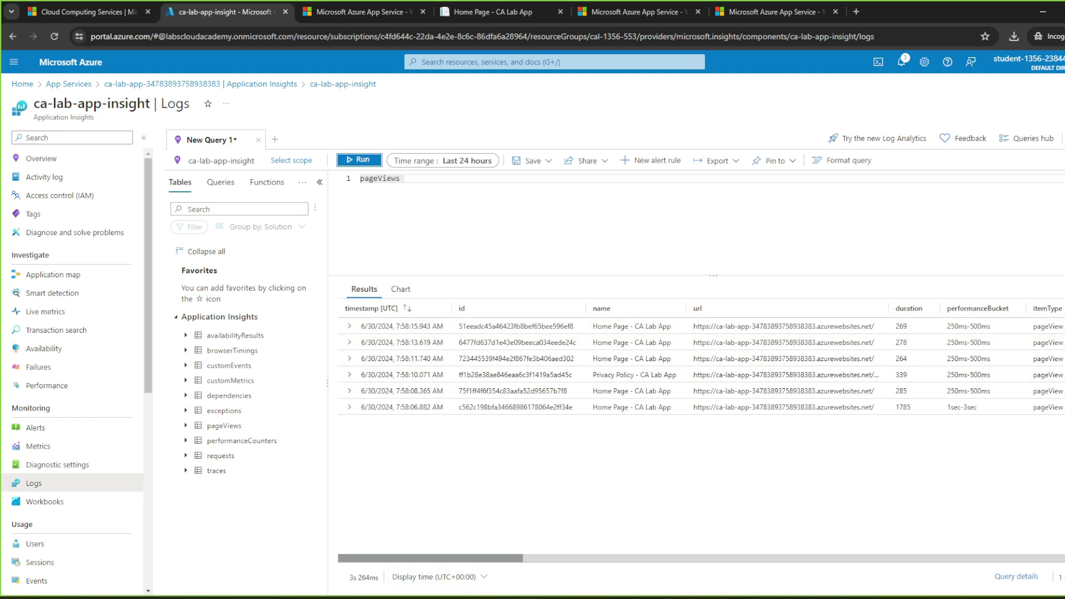
Compare with the lab's example results table, read instruction 17, and display the pageViews query results as a chart.
{"action": "mouse_move", "coordinate": [527, 596]}
{"action": "left_click", "coordinate": [469, 552]}
{"action": "scroll", "coordinate": [389, 474], "scroll_direction": "down", "scroll_amount": 2}
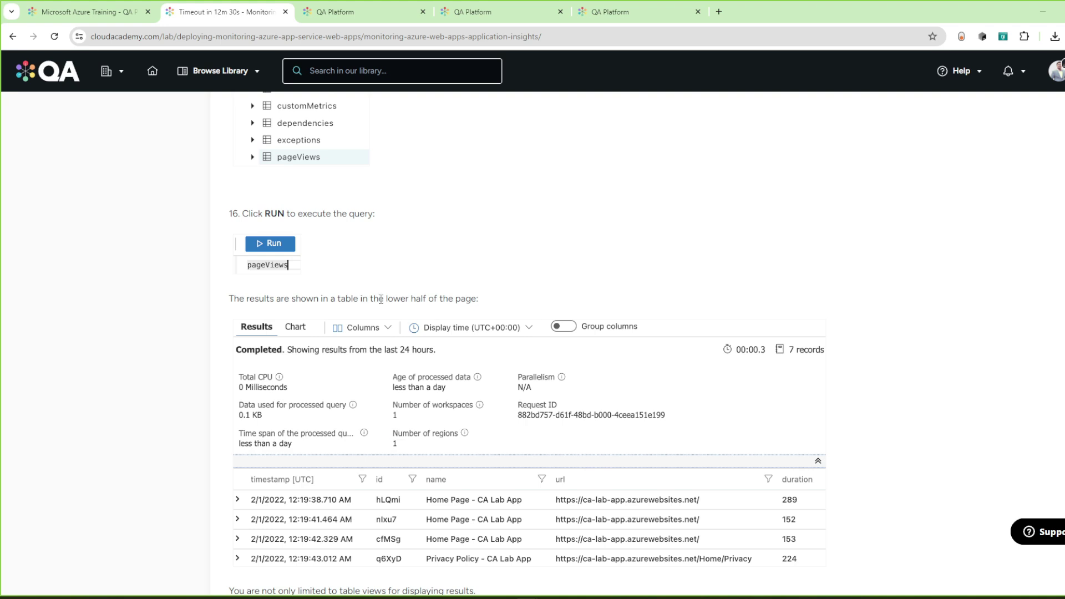
{"action": "scroll", "coordinate": [499, 402], "scroll_direction": "down", "scroll_amount": 5}
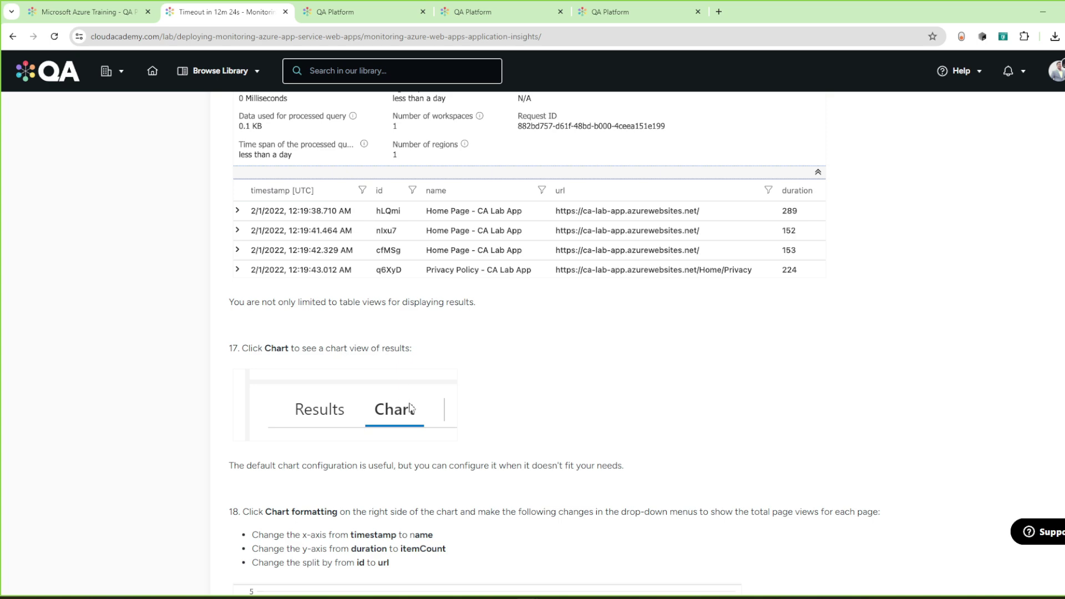
{"action": "left_click", "coordinate": [555, 513]}
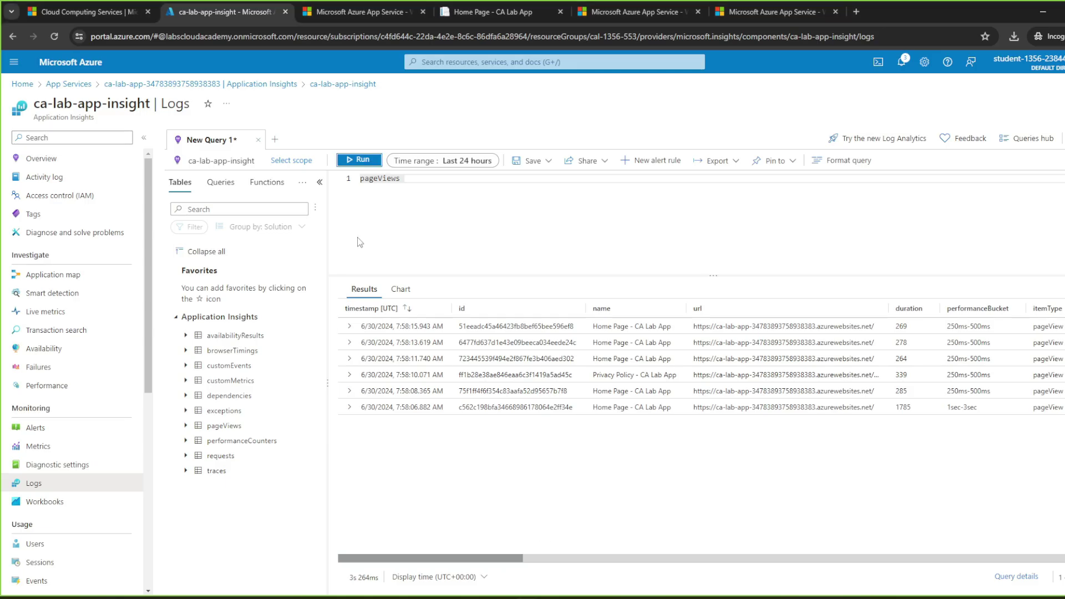
{"action": "left_click", "coordinate": [400, 293]}
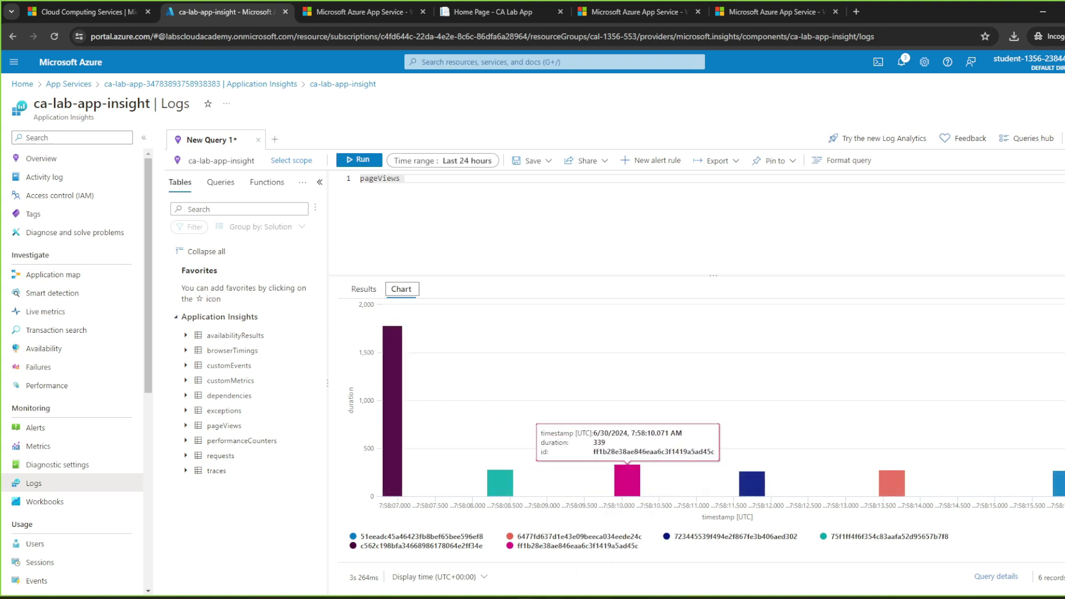
Read the chart changes listed in lab instruction 18 and open the chart formatting options for the pageViews results.
{"action": "mouse_move", "coordinate": [527, 597]}
{"action": "left_click", "coordinate": [482, 563]}
{"action": "scroll", "coordinate": [372, 487], "scroll_direction": "down", "scroll_amount": 4}
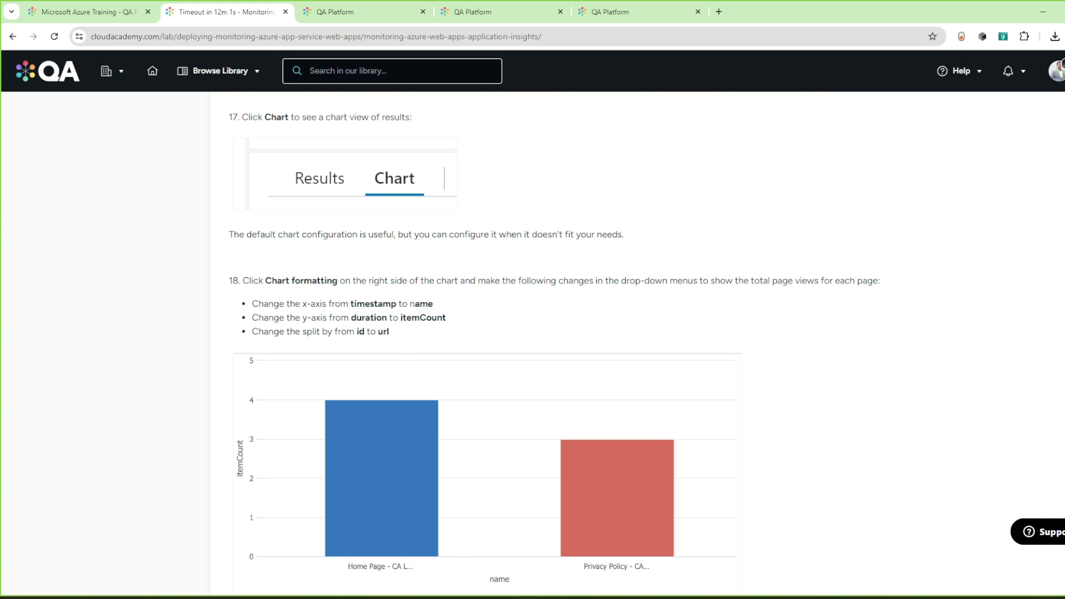
{"action": "left_click", "coordinate": [572, 559]}
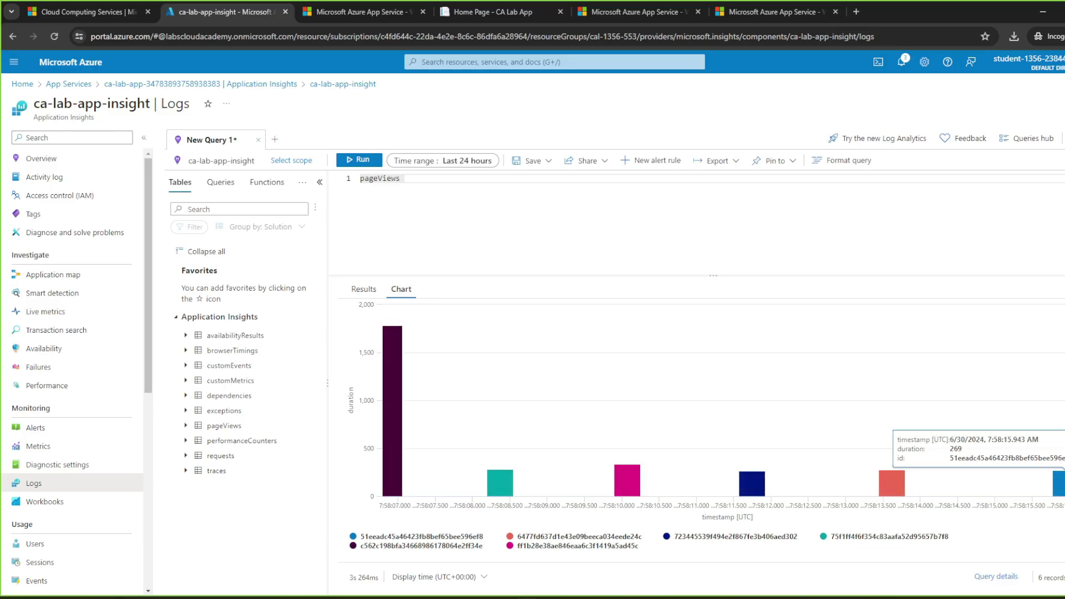
{"action": "mouse_move", "coordinate": [528, 598]}
{"action": "left_click", "coordinate": [492, 564]}
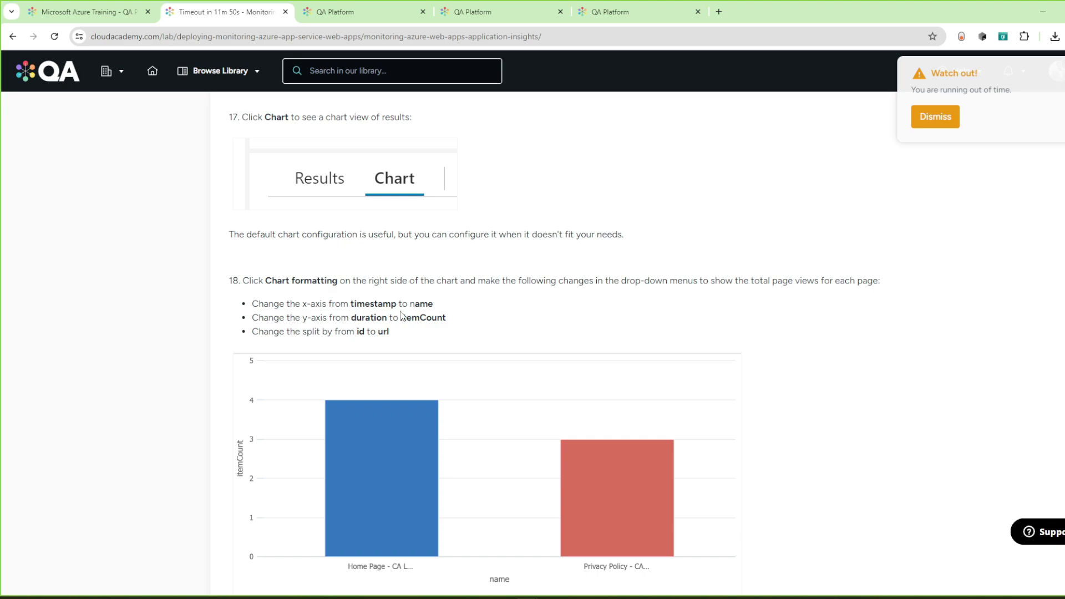
{"action": "mouse_move", "coordinate": [555, 597]}
{"action": "left_click", "coordinate": [588, 547]}
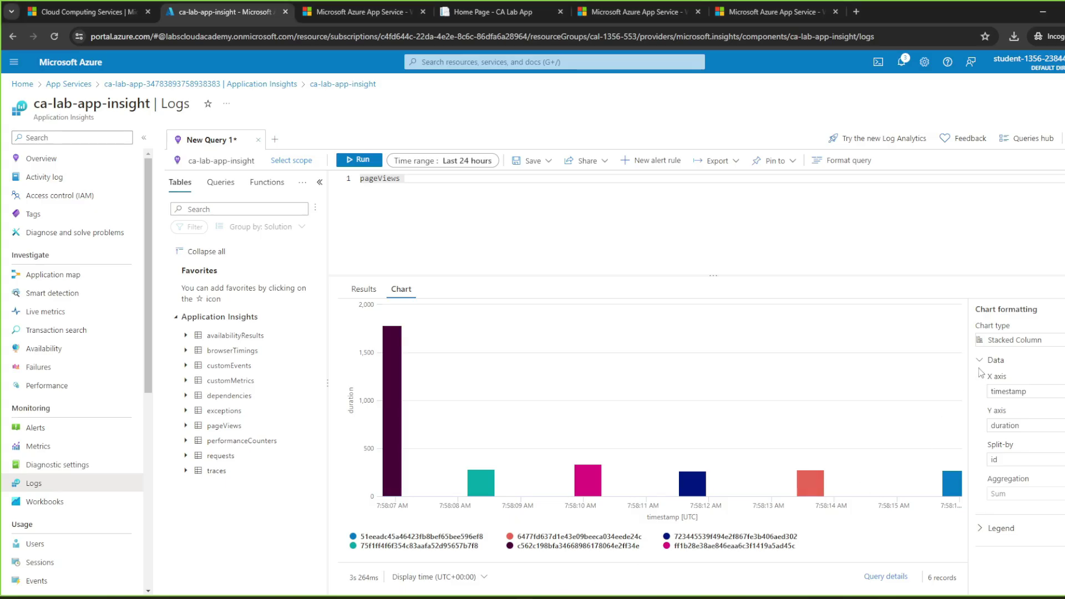
Set the X axis of the pageViews chart to name.
{"action": "left_click", "coordinate": [1009, 392]}
{"action": "scroll", "coordinate": [1007, 477], "scroll_direction": "down", "scroll_amount": 1}
{"action": "scroll", "coordinate": [1007, 495], "scroll_direction": "up", "scroll_amount": 3}
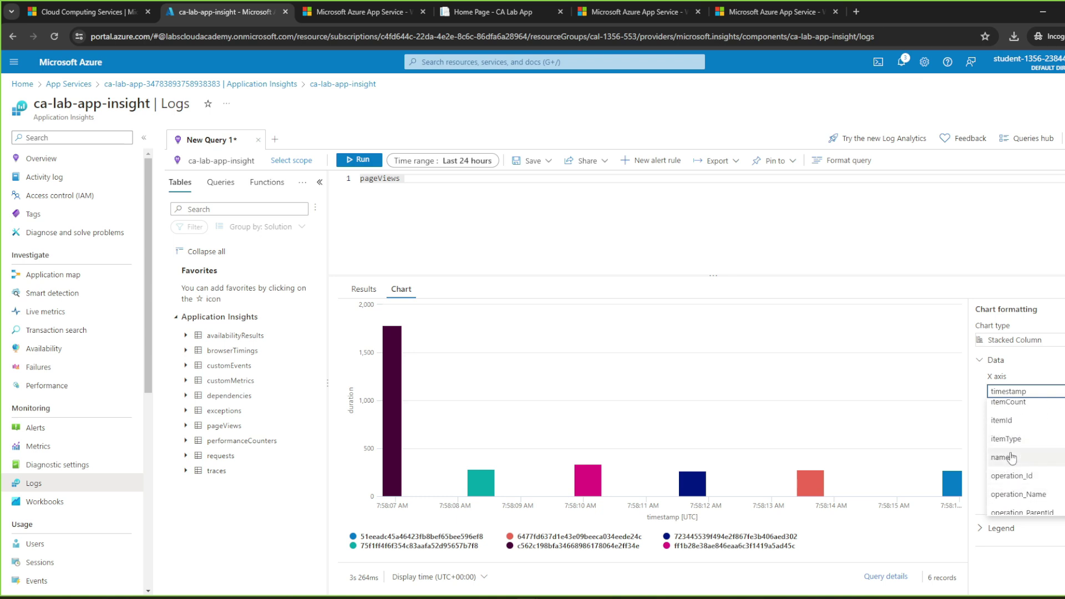
{"action": "left_click", "coordinate": [1011, 458]}
Check the Y-axis setting in lab instruction 18 and set the pageViews chart's Y axis to itemCount.
{"action": "left_click", "coordinate": [491, 572]}
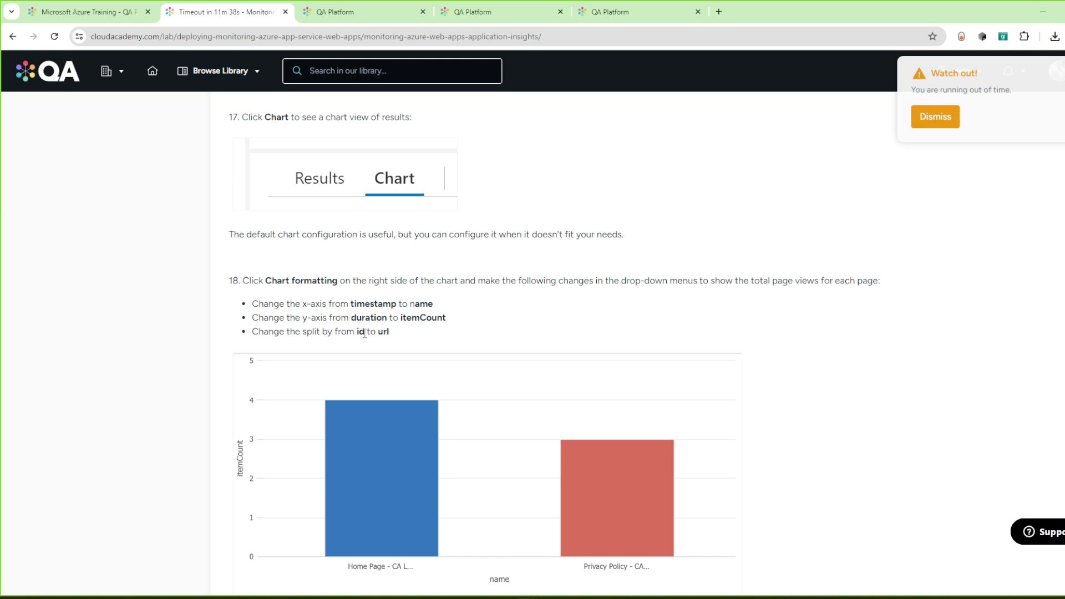
{"action": "left_click", "coordinate": [605, 527]}
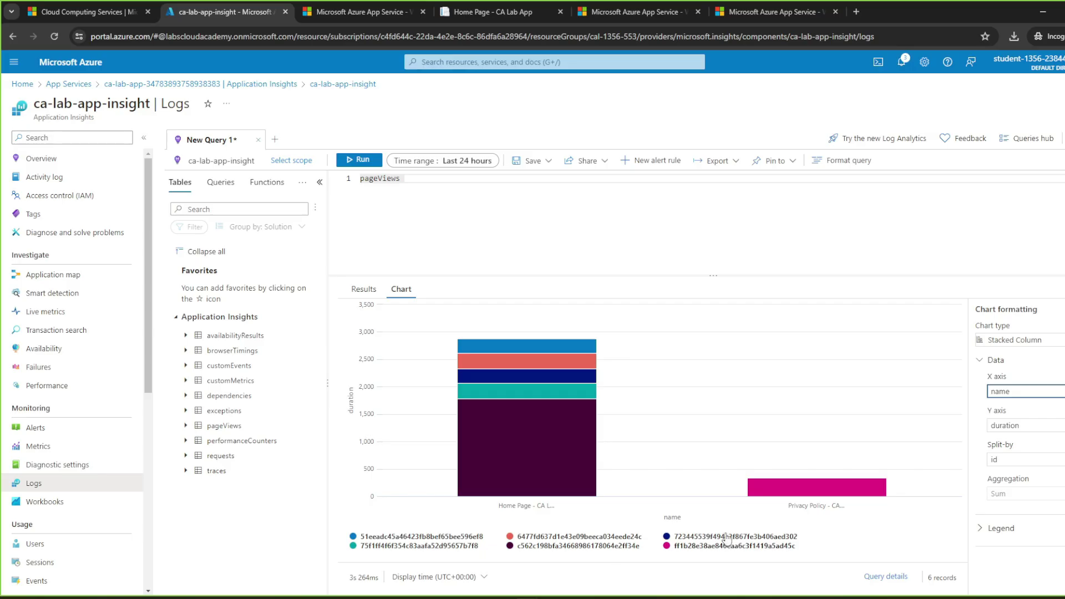
{"action": "left_click", "coordinate": [1013, 427]}
{"action": "left_click", "coordinate": [1009, 460]}
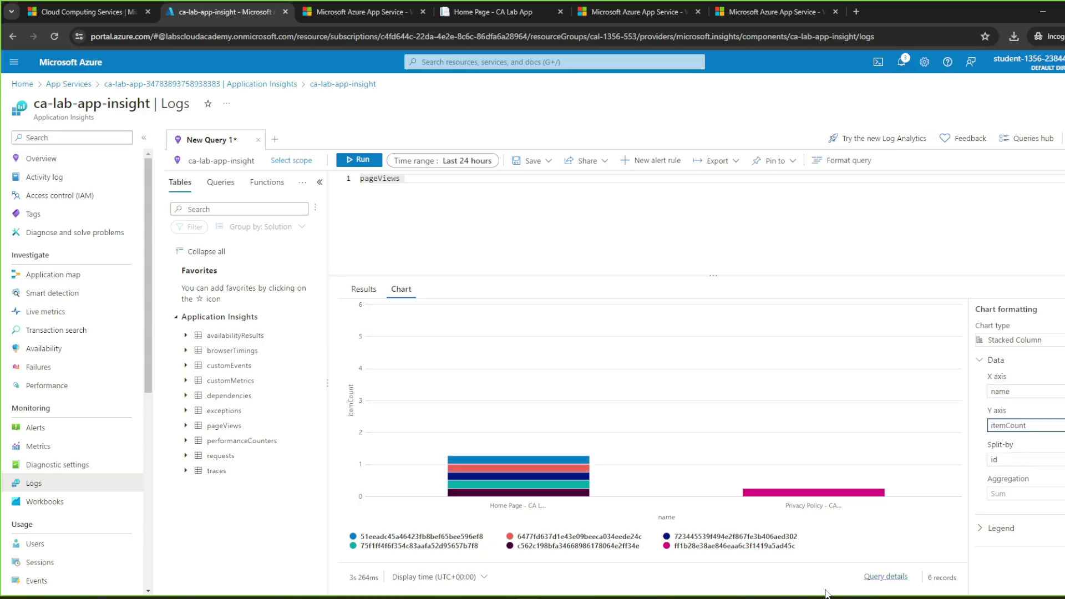
Check the split setting in lab instruction 18 and set the pageViews chart's Split-by to url.
{"action": "left_click", "coordinate": [487, 579]}
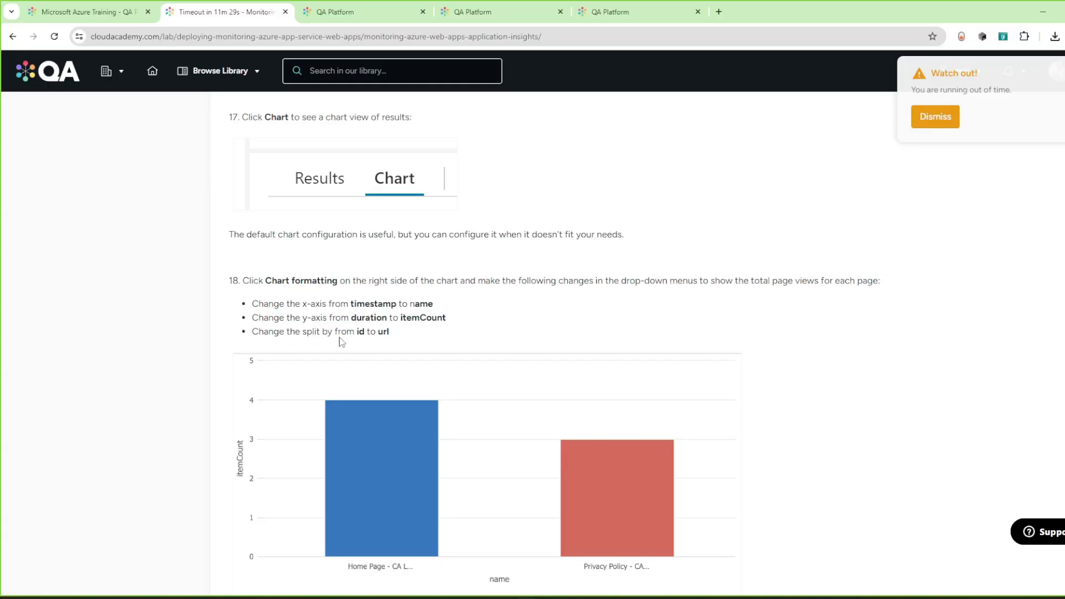
{"action": "mouse_move", "coordinate": [527, 596]}
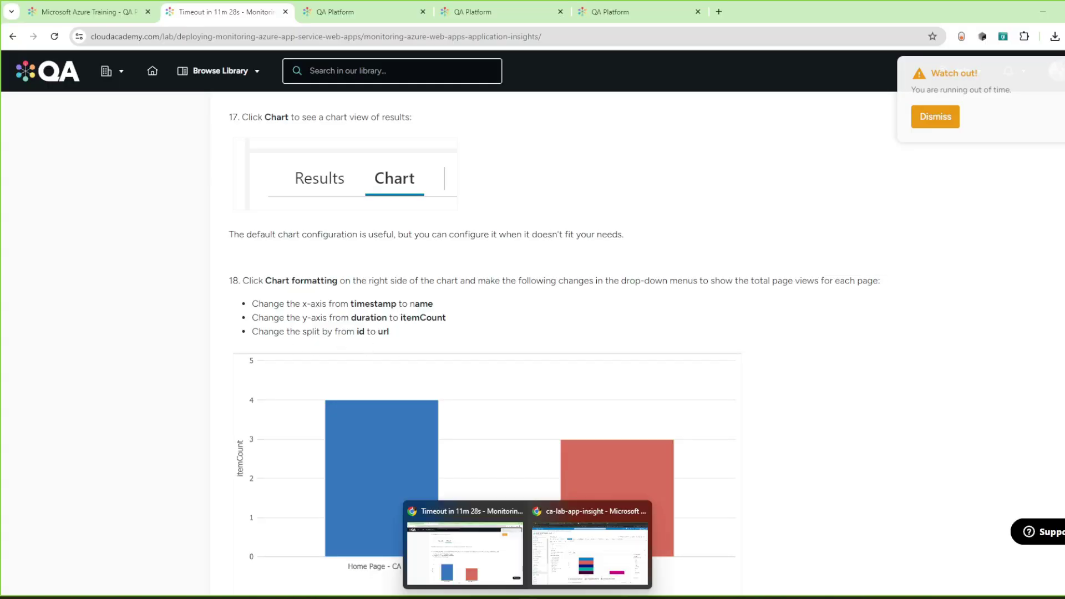
{"action": "left_click", "coordinate": [590, 554]}
{"action": "left_click", "coordinate": [1019, 460]}
{"action": "scroll", "coordinate": [1016, 502], "scroll_direction": "down", "scroll_amount": 5}
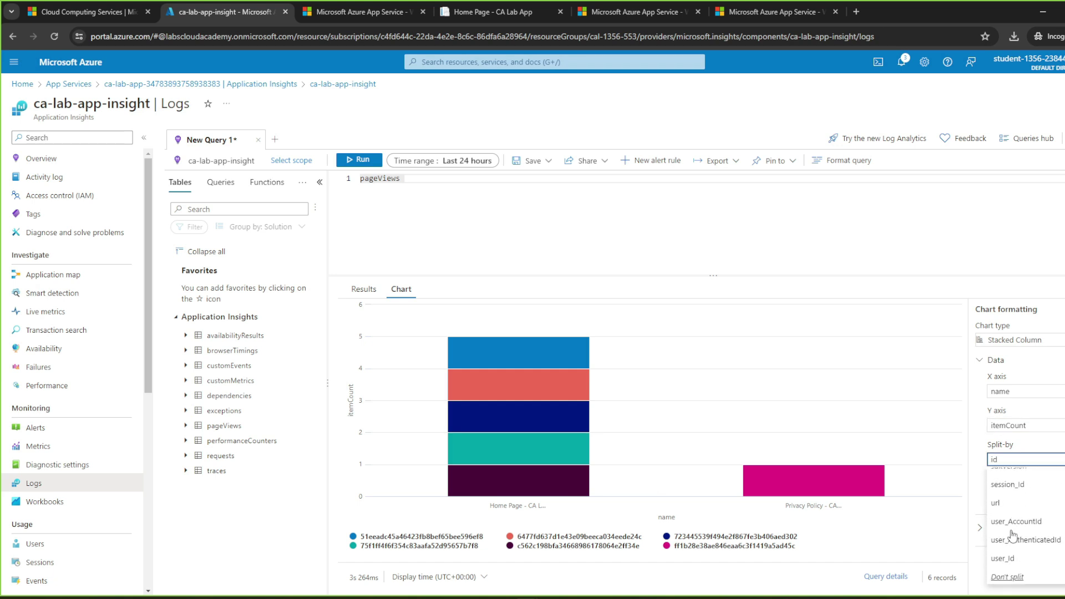
{"action": "left_click", "coordinate": [996, 510]}
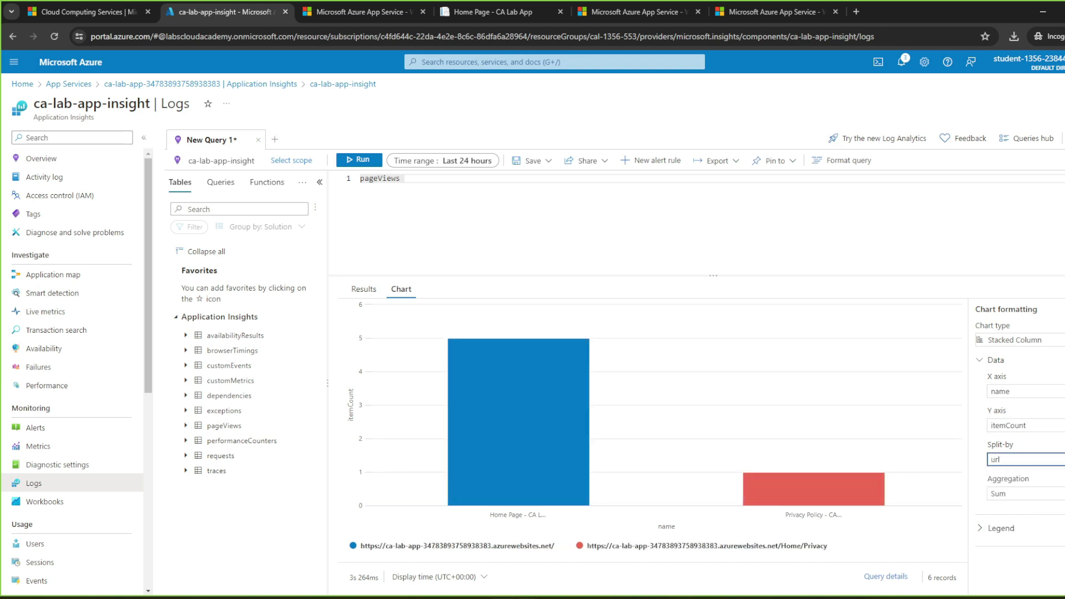
Compare the pageViews chart with the lab's example chart and read instruction 19 about performance monitoring data.
{"action": "mouse_move", "coordinate": [527, 597]}
{"action": "left_click", "coordinate": [488, 547]}
{"action": "scroll", "coordinate": [333, 248], "scroll_direction": "down", "scroll_amount": 4}
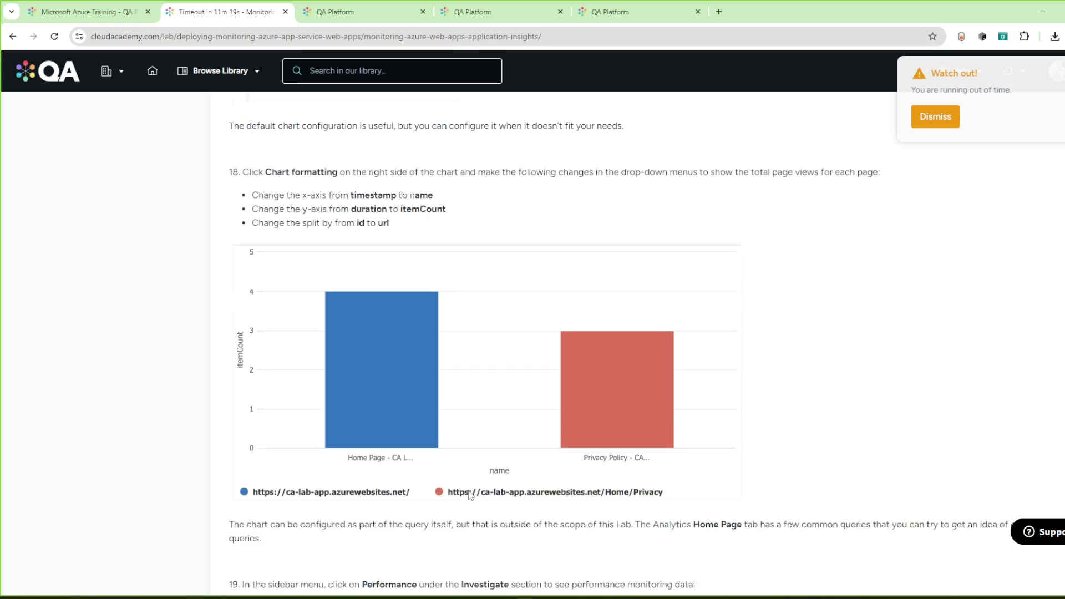
{"action": "scroll", "coordinate": [333, 429], "scroll_direction": "down", "scroll_amount": 1}
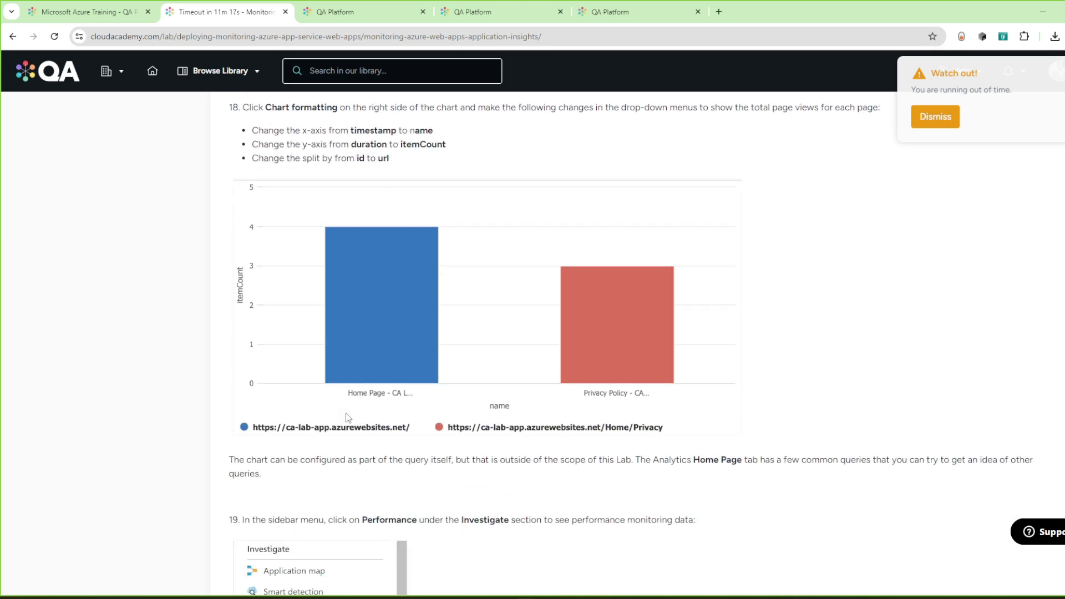
{"action": "scroll", "coordinate": [373, 447], "scroll_direction": "down", "scroll_amount": 1}
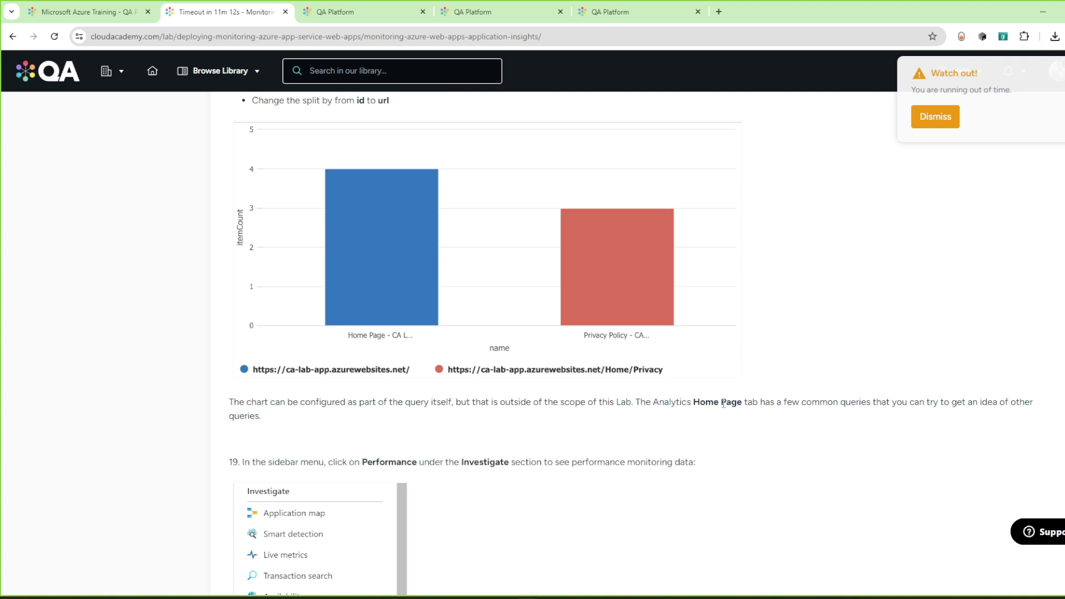
{"action": "scroll", "coordinate": [538, 501], "scroll_direction": "down", "scroll_amount": 2}
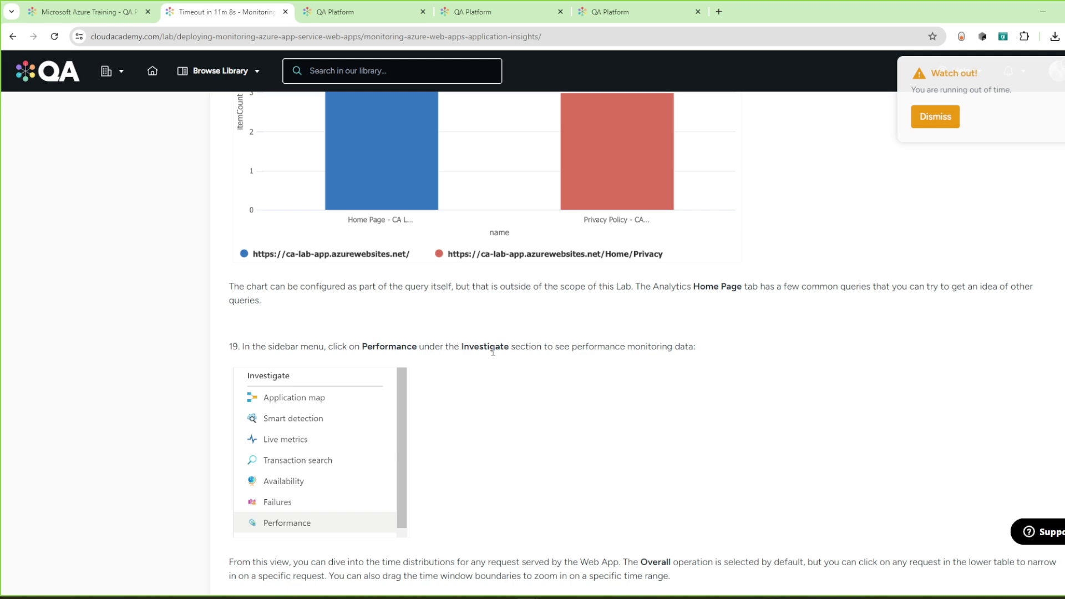
Open the Performance view of ca-lab-app-insight in the Azure portal, discarding the unsaved query edits.
{"action": "mouse_move", "coordinate": [527, 597]}
{"action": "left_click", "coordinate": [557, 565]}
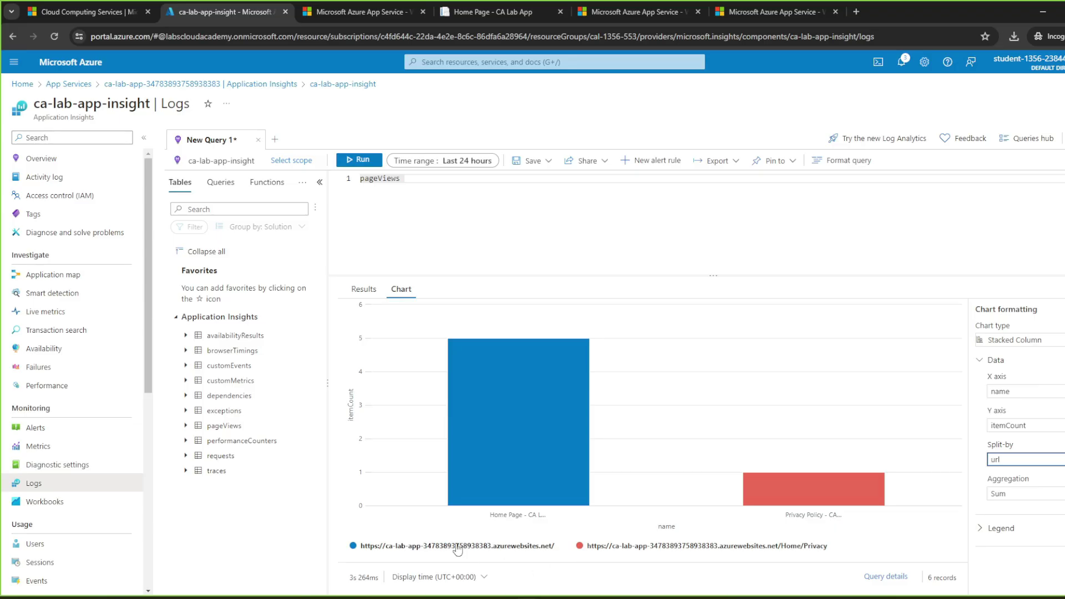
{"action": "scroll", "coordinate": [96, 493], "scroll_direction": "down", "scroll_amount": 2}
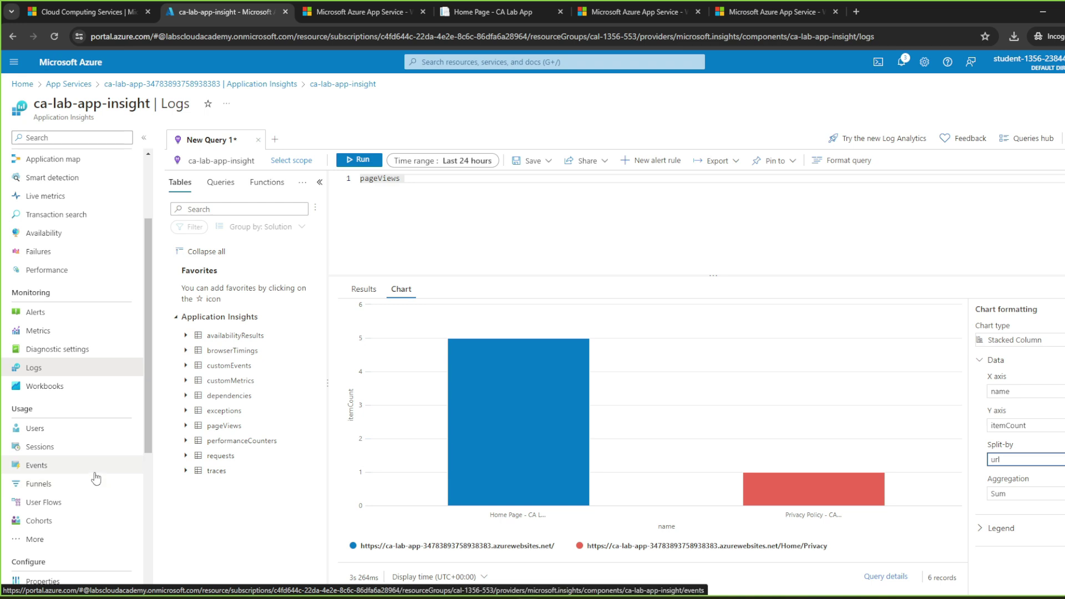
{"action": "scroll", "coordinate": [96, 483], "scroll_direction": "up", "scroll_amount": 2}
{"action": "left_click", "coordinate": [39, 384]}
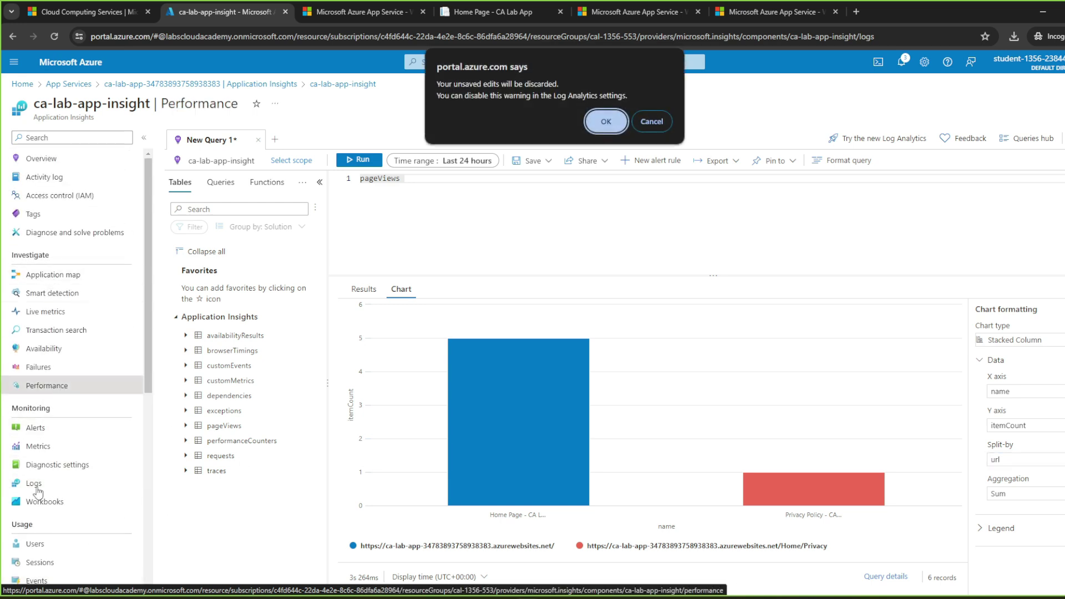
{"action": "left_click", "coordinate": [606, 121]}
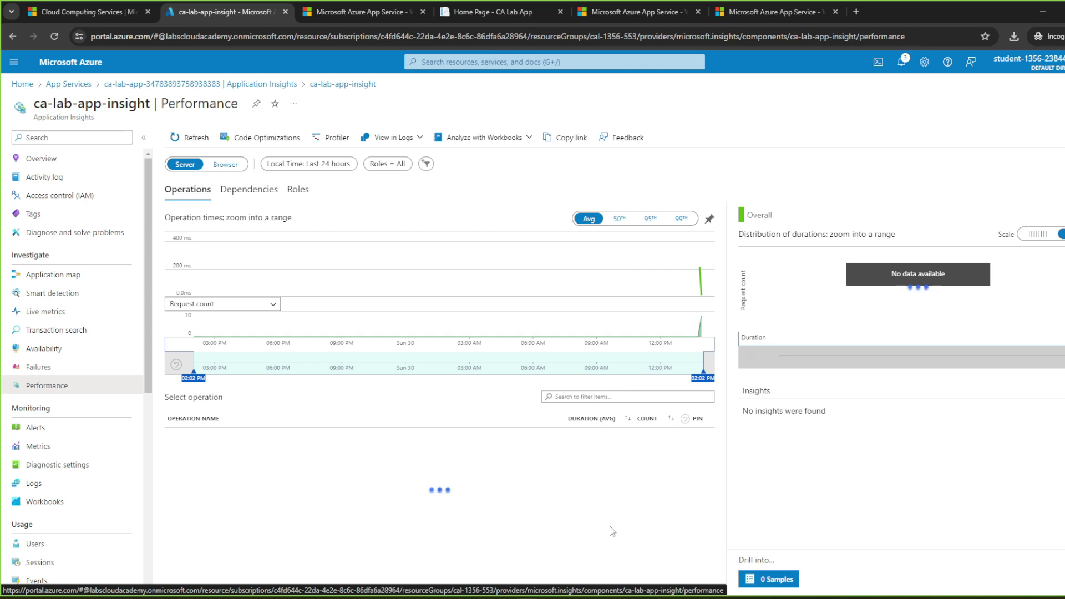
Read the lab's explanation of the Performance view and compare its example with the operations shown in the portal.
{"action": "left_click", "coordinate": [468, 550]}
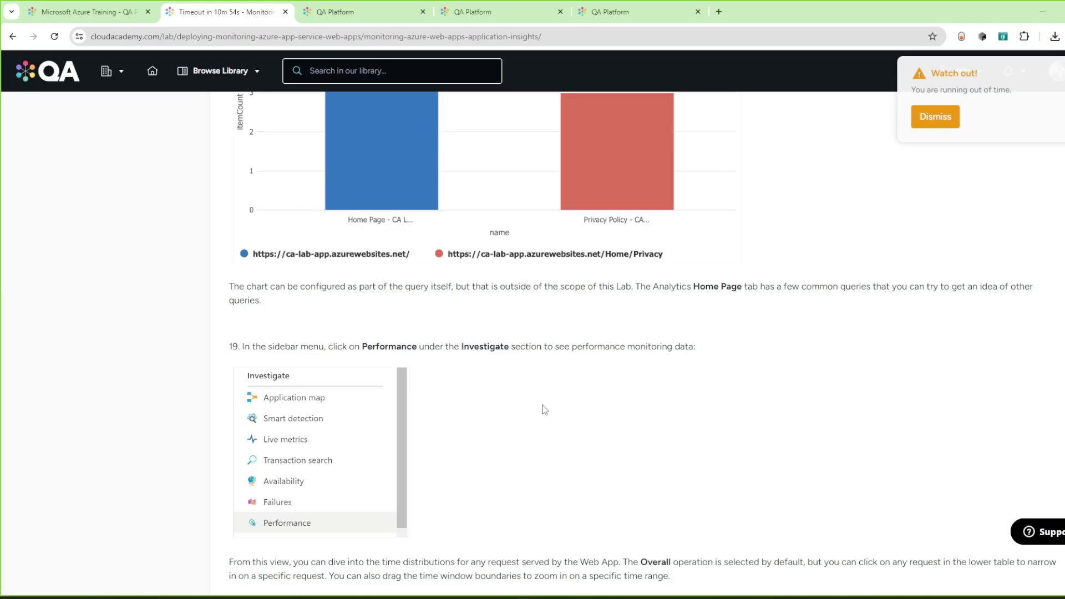
{"action": "scroll", "coordinate": [543, 416], "scroll_direction": "up", "scroll_amount": 5}
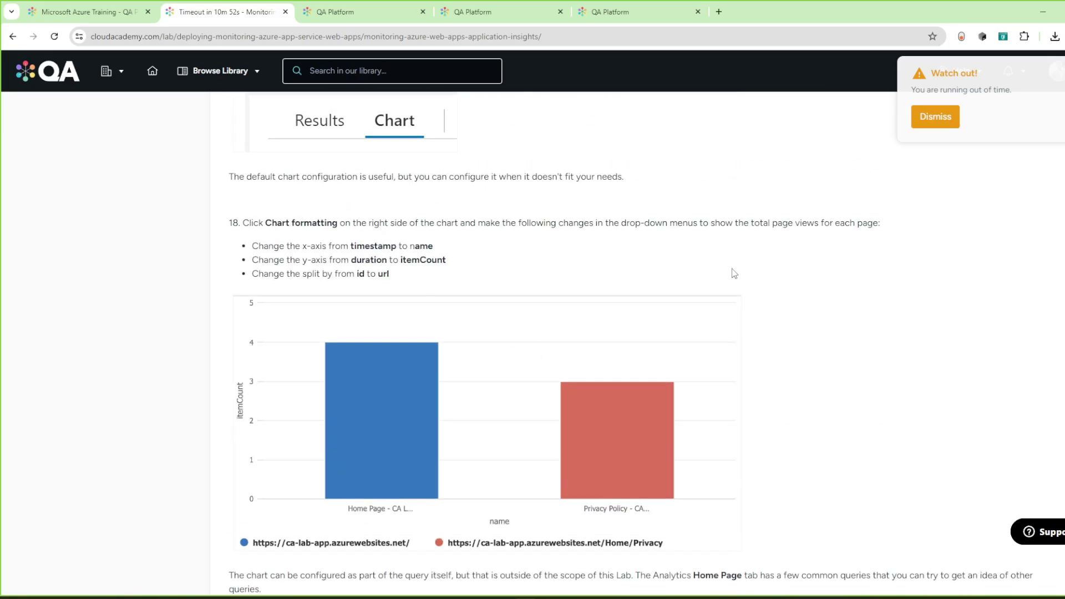
{"action": "scroll", "coordinate": [682, 240], "scroll_direction": "down", "scroll_amount": 5}
{"action": "scroll", "coordinate": [483, 362], "scroll_direction": "down", "scroll_amount": 3}
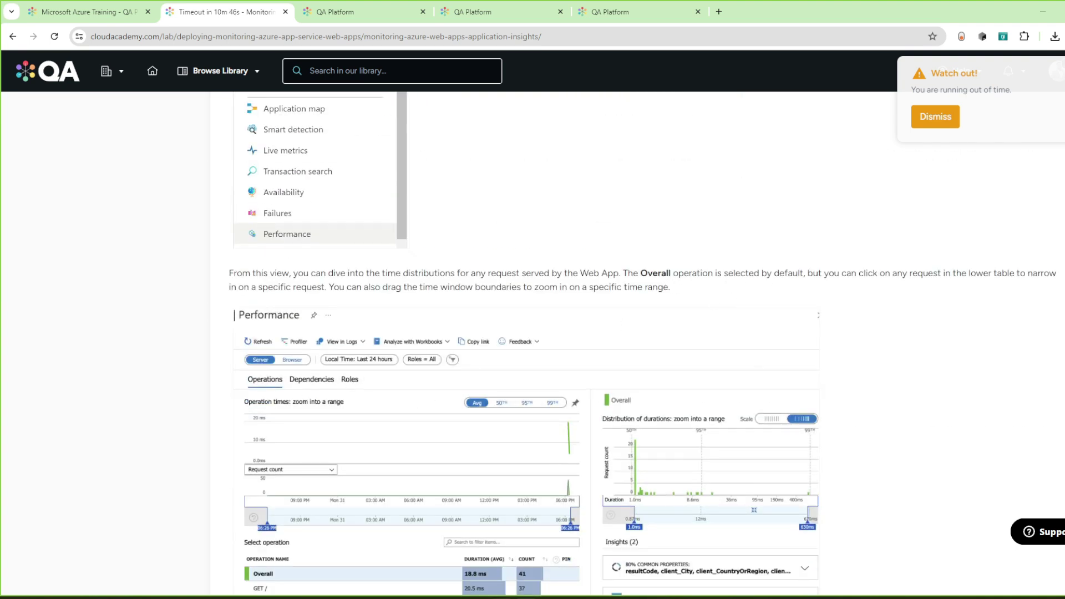
{"action": "left_click", "coordinate": [579, 550]}
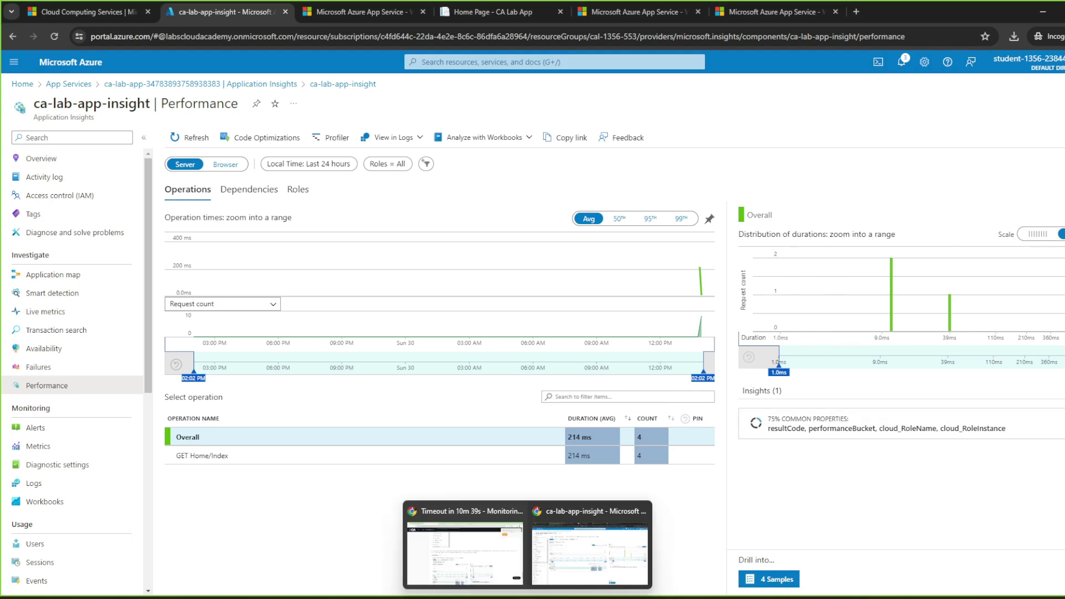
Read lab instruction 20 and close the Application Insights blade in the Azure portal.
{"action": "left_click", "coordinate": [527, 533]}
{"action": "scroll", "coordinate": [521, 466], "scroll_direction": "down", "scroll_amount": 4}
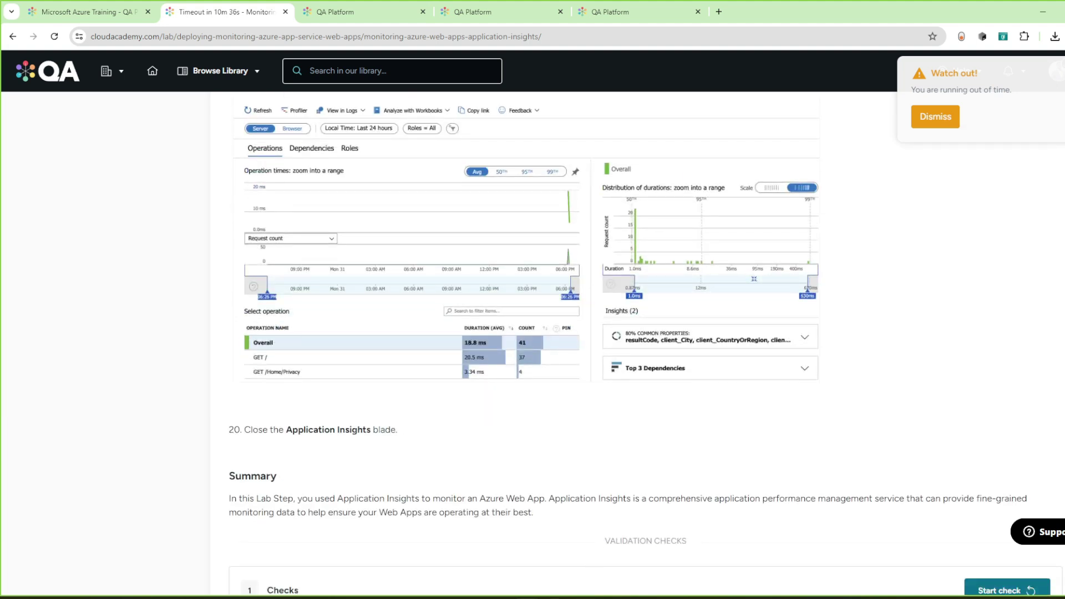
{"action": "left_click", "coordinate": [588, 549]}
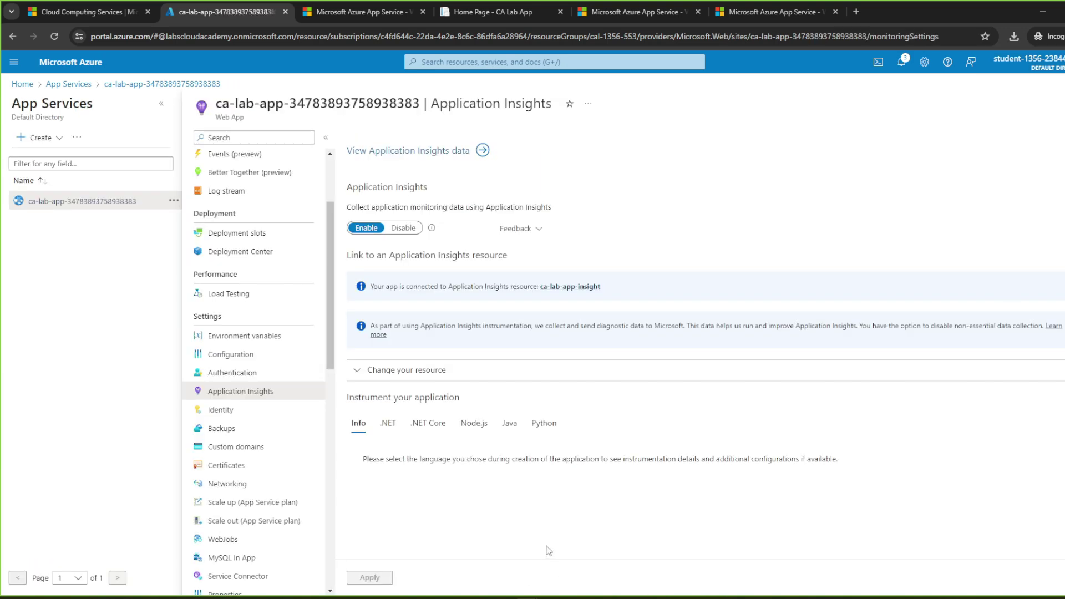
Return to the lab page and run the validation check for monitoring the web app with Application Insights.
{"action": "left_click", "coordinate": [502, 563]}
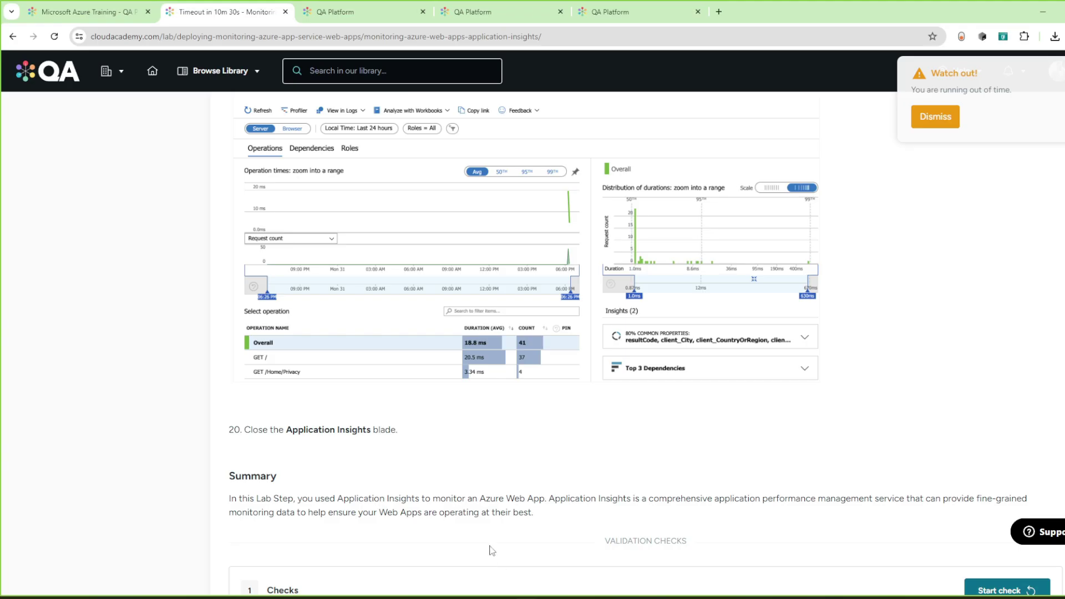
{"action": "scroll", "coordinate": [428, 500], "scroll_direction": "down", "scroll_amount": 3}
{"action": "left_click", "coordinate": [1014, 415]}
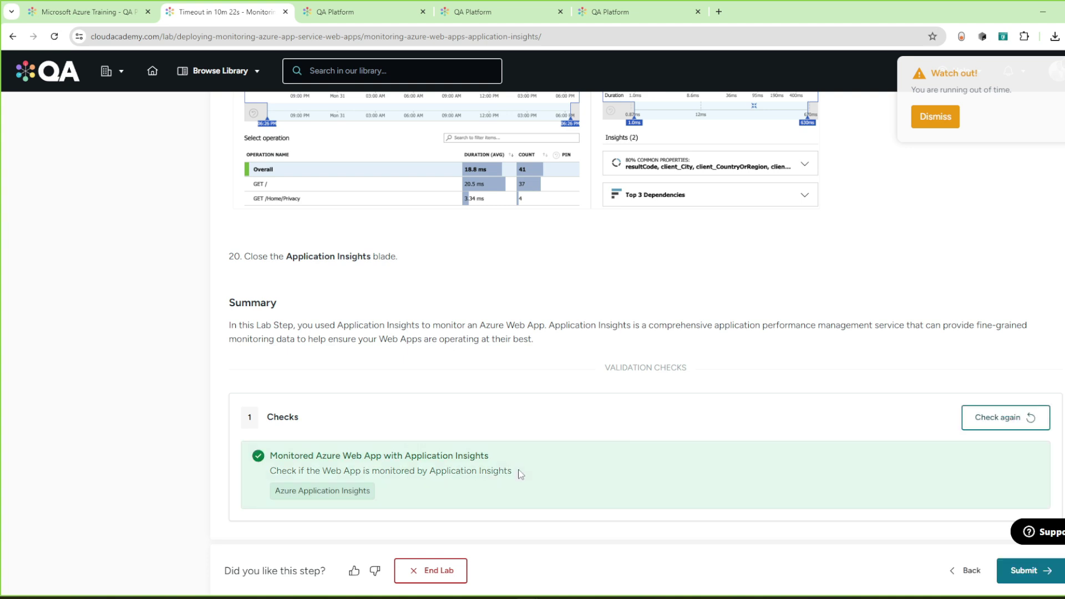
{"action": "scroll", "coordinate": [627, 444], "scroll_direction": "down", "scroll_amount": 3}
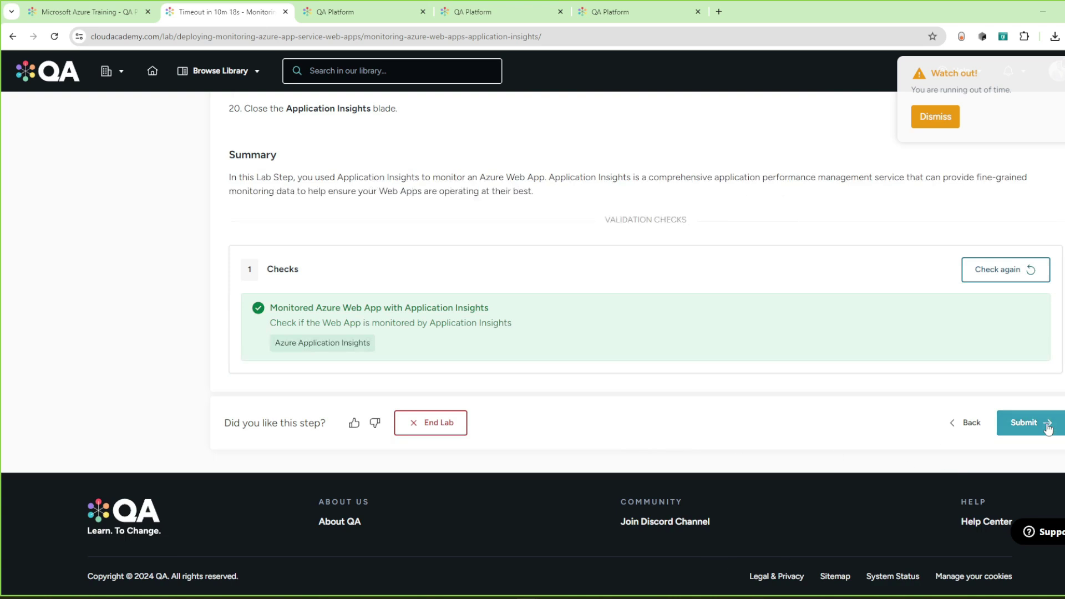
Dismiss the lab's time warning and go back to the introduction of the Application Insights lab step.
{"action": "scroll", "coordinate": [1047, 428], "scroll_direction": "up", "scroll_amount": 15}
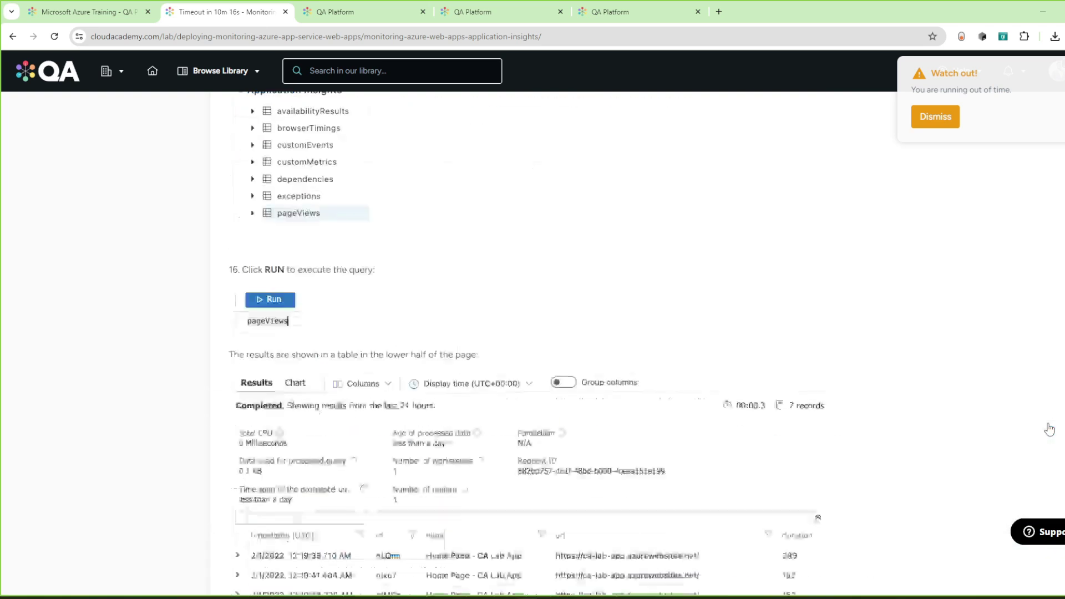
{"action": "left_click", "coordinate": [943, 123]}
{"action": "scroll", "coordinate": [923, 272], "scroll_direction": "up", "scroll_amount": 10}
{"action": "scroll", "coordinate": [925, 273], "scroll_direction": "up", "scroll_amount": 10}
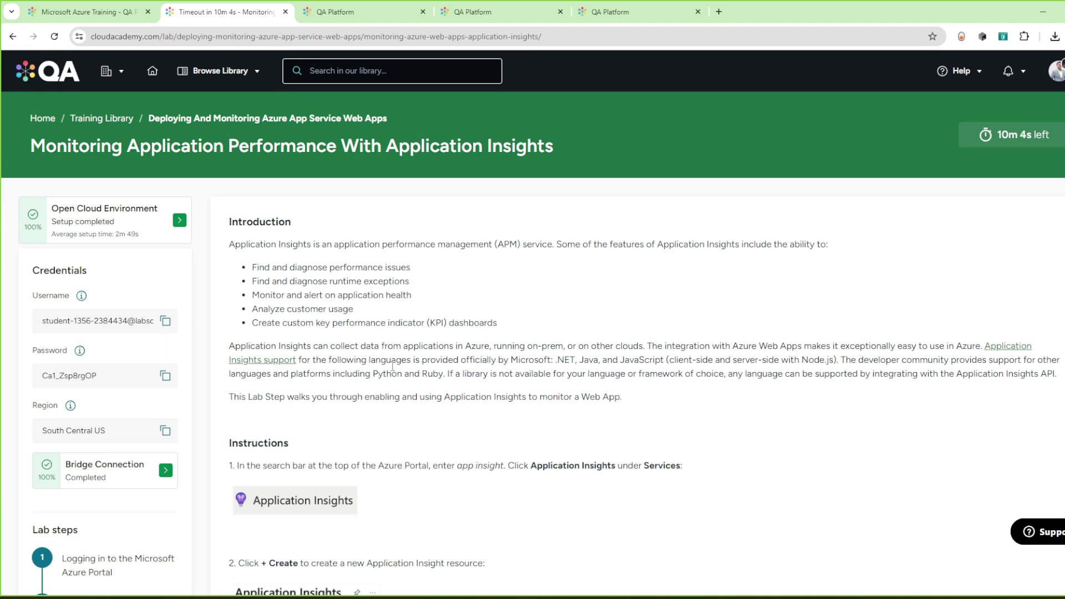
Review the list of seven lab steps and submit the lab.
{"action": "scroll", "coordinate": [372, 383], "scroll_direction": "down", "scroll_amount": 5}
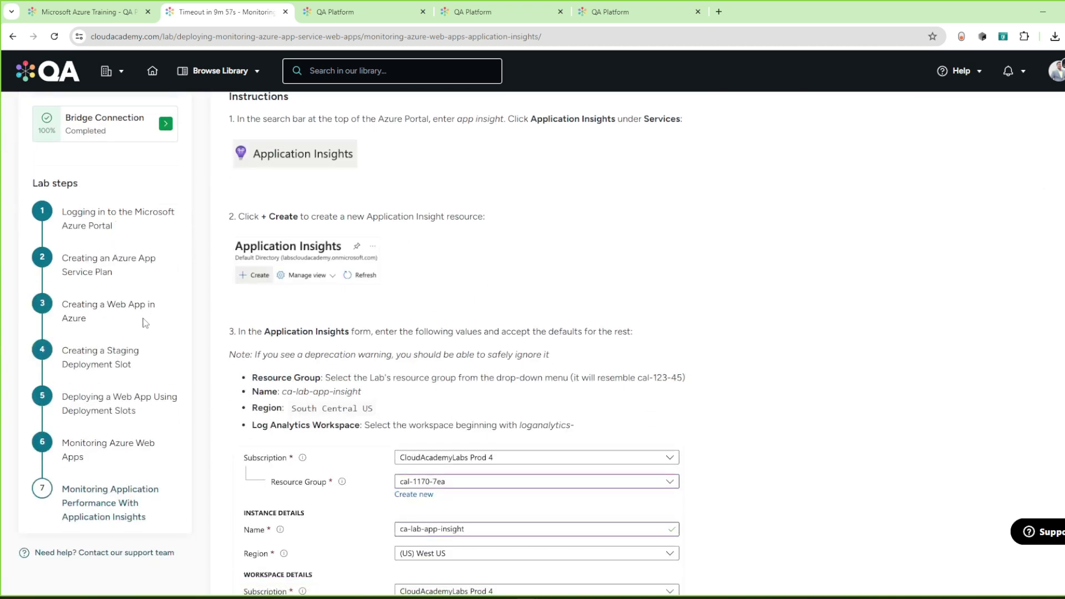
{"action": "scroll", "coordinate": [144, 320], "scroll_direction": "down", "scroll_amount": 1}
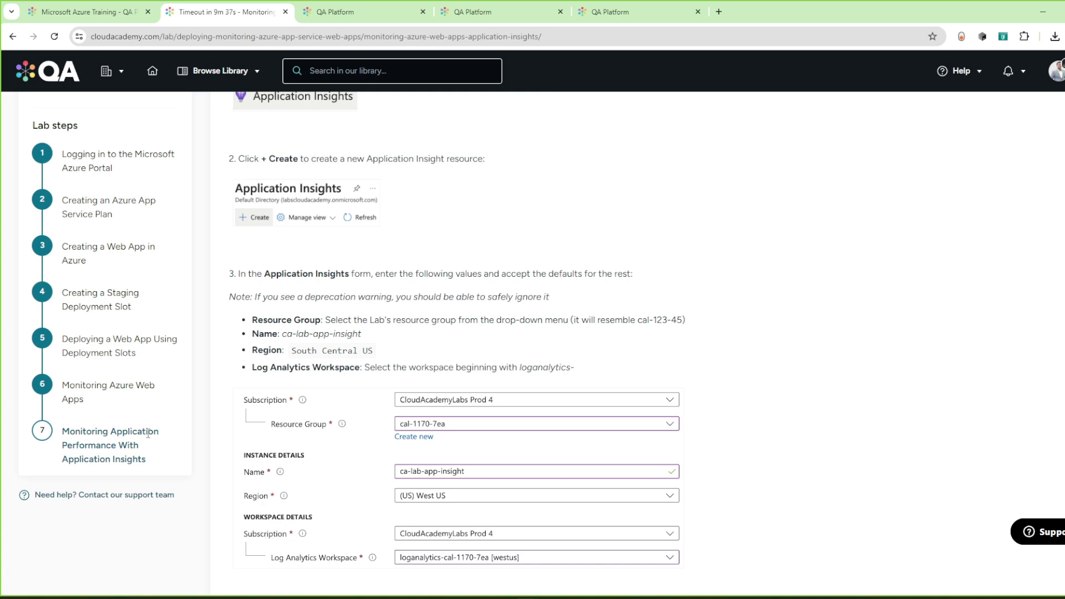
{"action": "scroll", "coordinate": [706, 383], "scroll_direction": "down", "scroll_amount": 20}
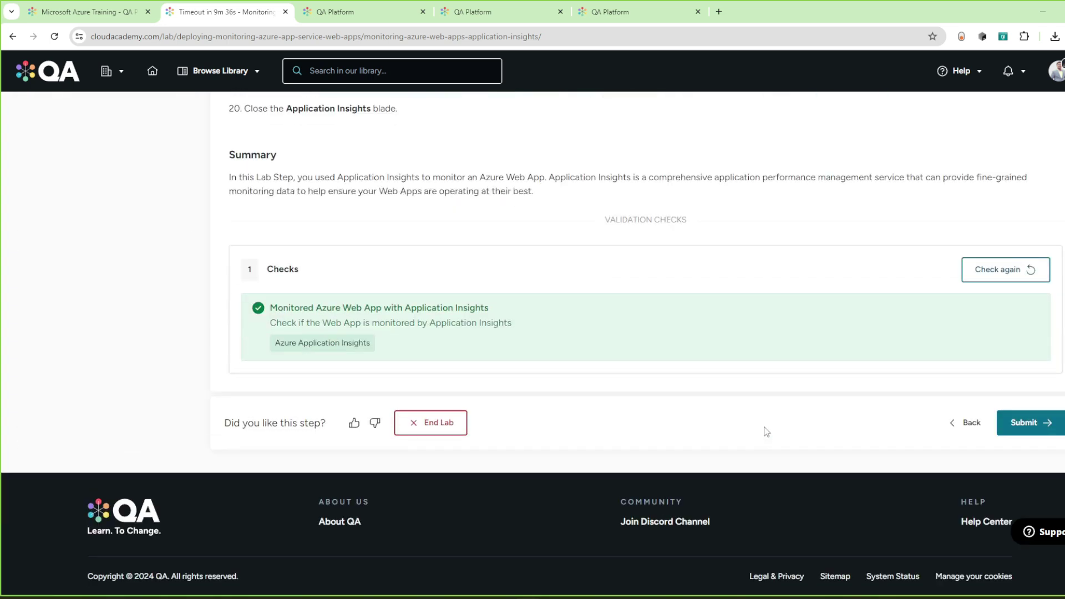
{"action": "left_click", "coordinate": [1019, 426]}
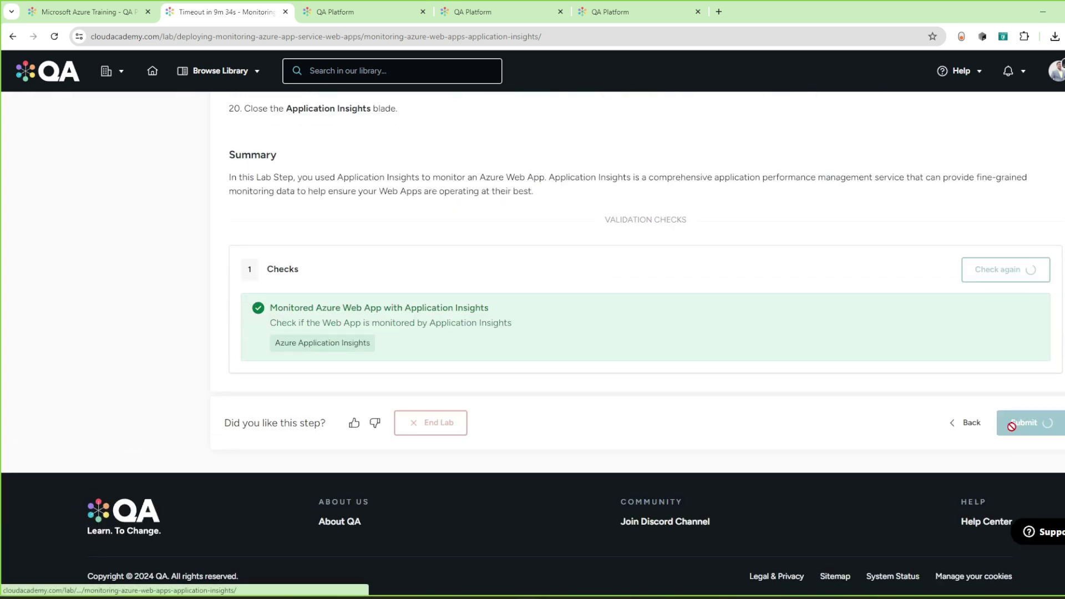